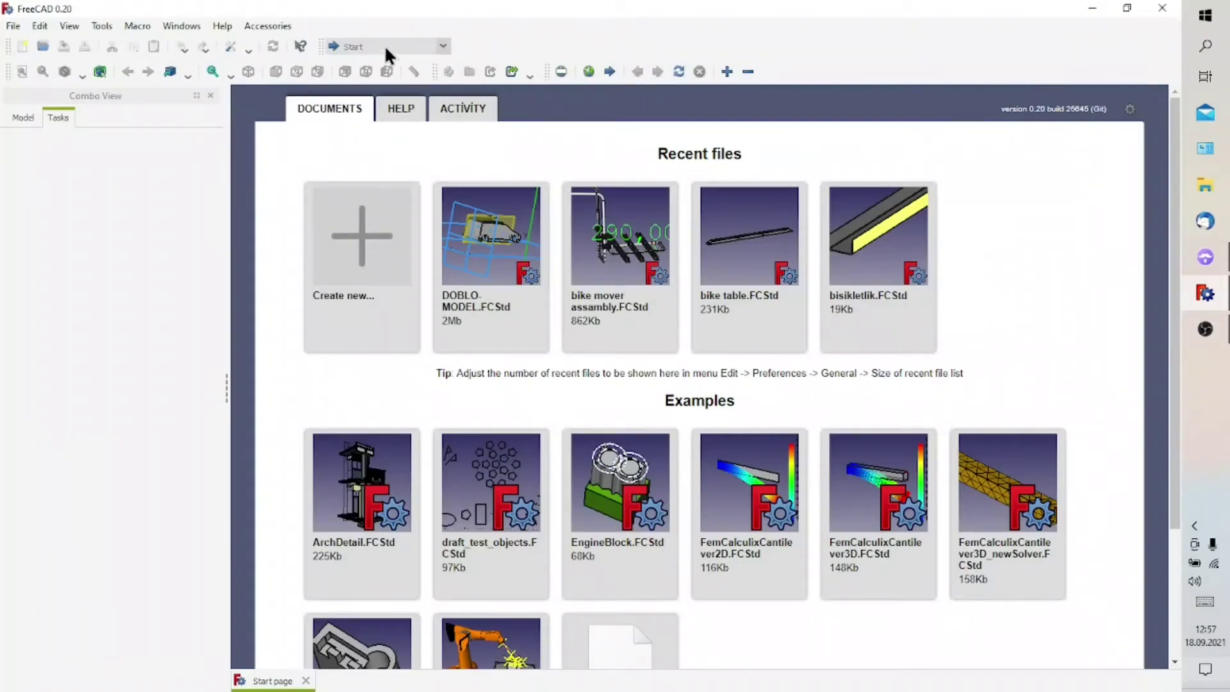
# - Switch to Part Design, confirm version 0.20 in About FreeCAD, and create a new document
pyautogui.click(386, 47)
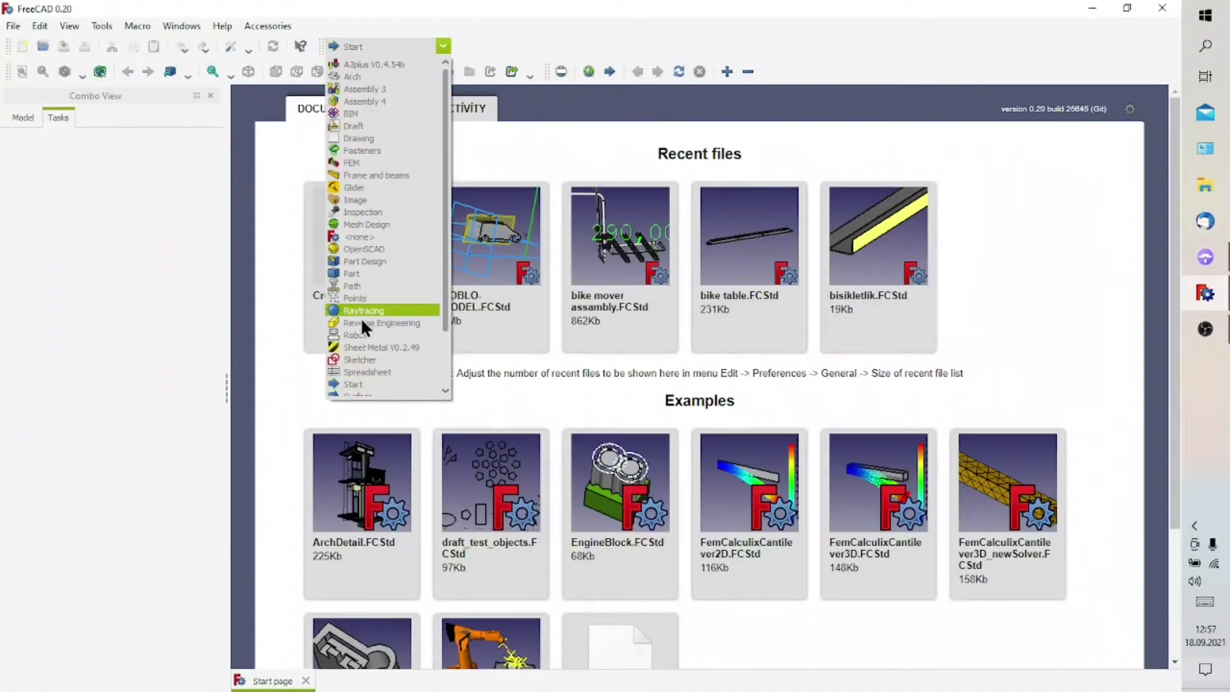
pyautogui.click(359, 265)
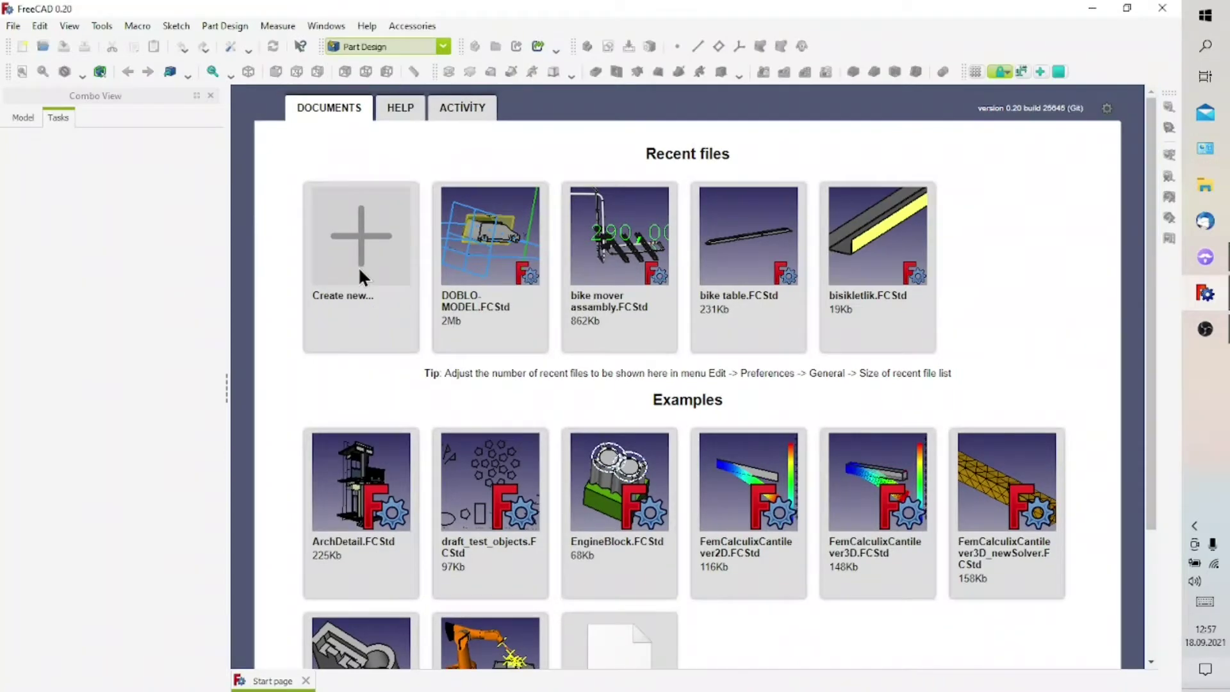
pyautogui.click(362, 25)
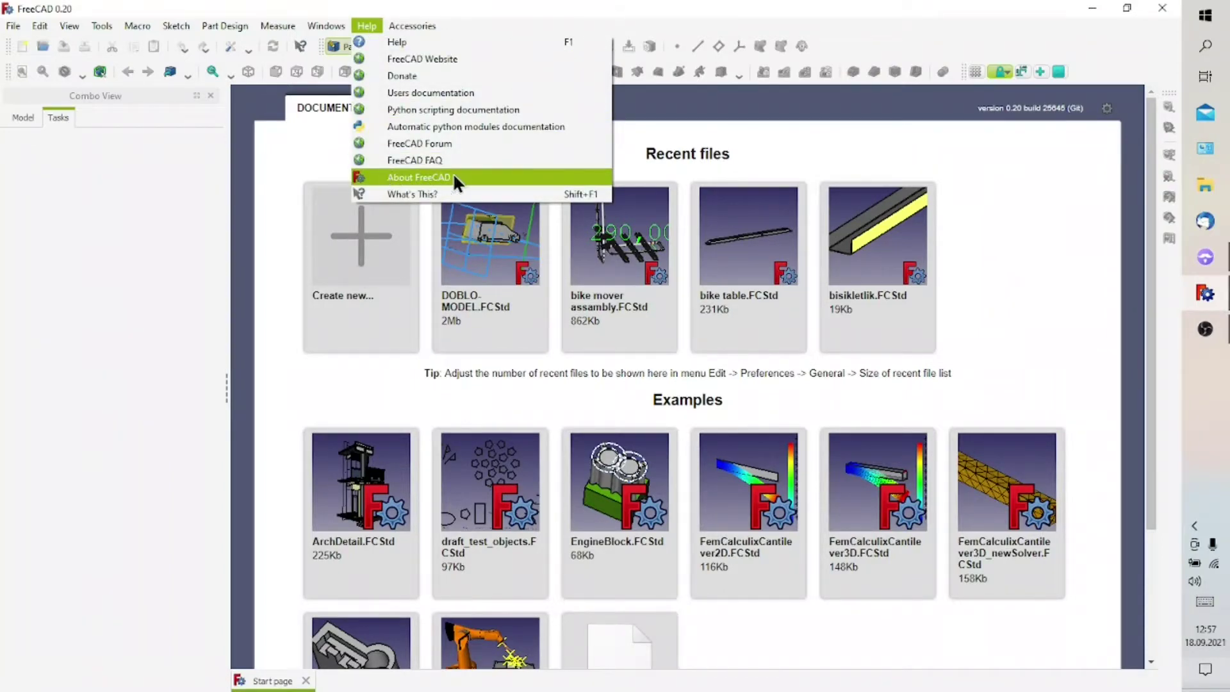
pyautogui.click(454, 180)
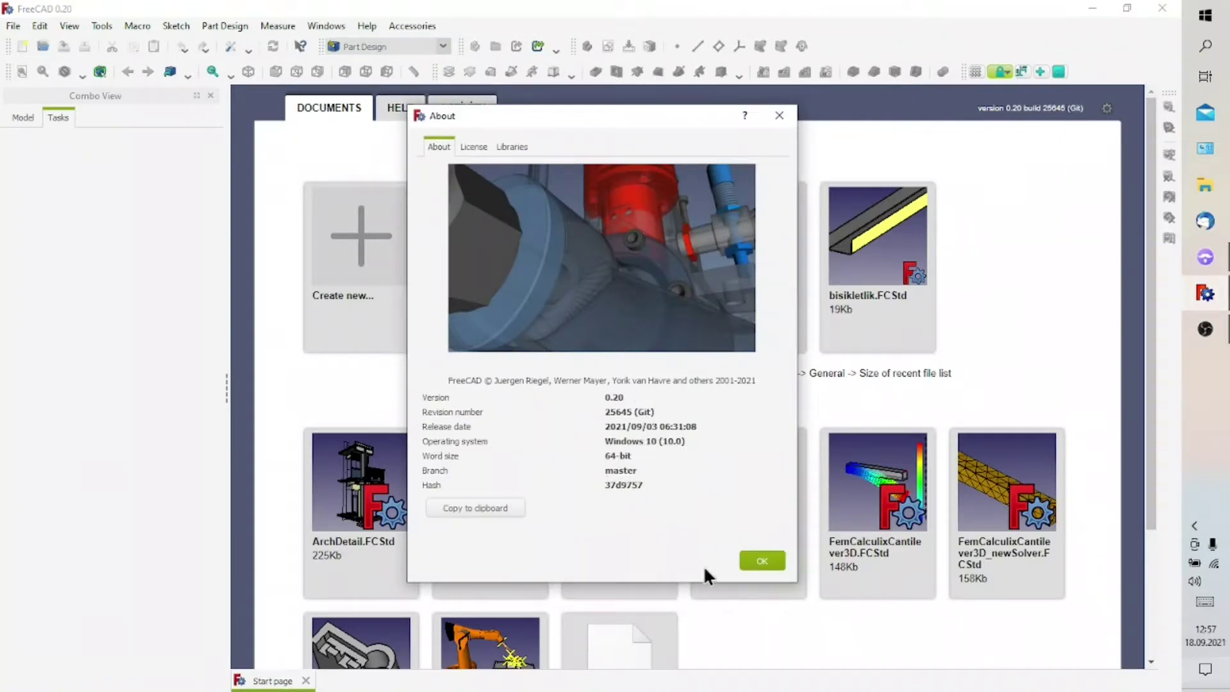
pyautogui.click(762, 561)
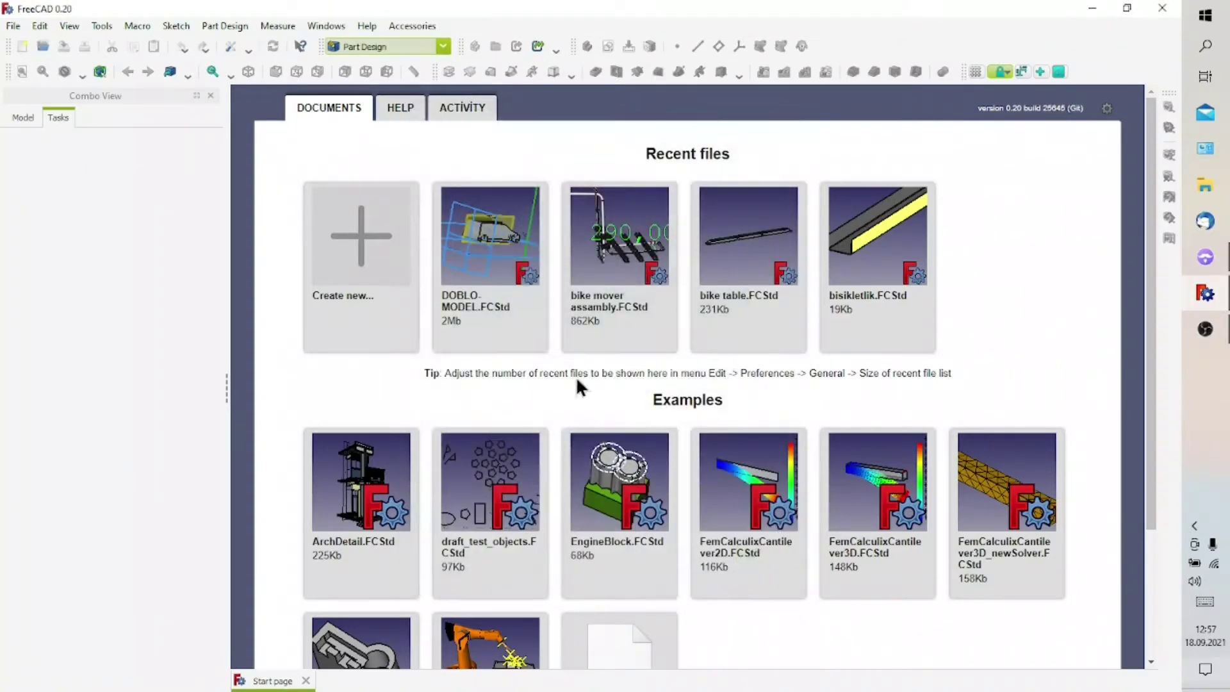
pyautogui.click(362, 252)
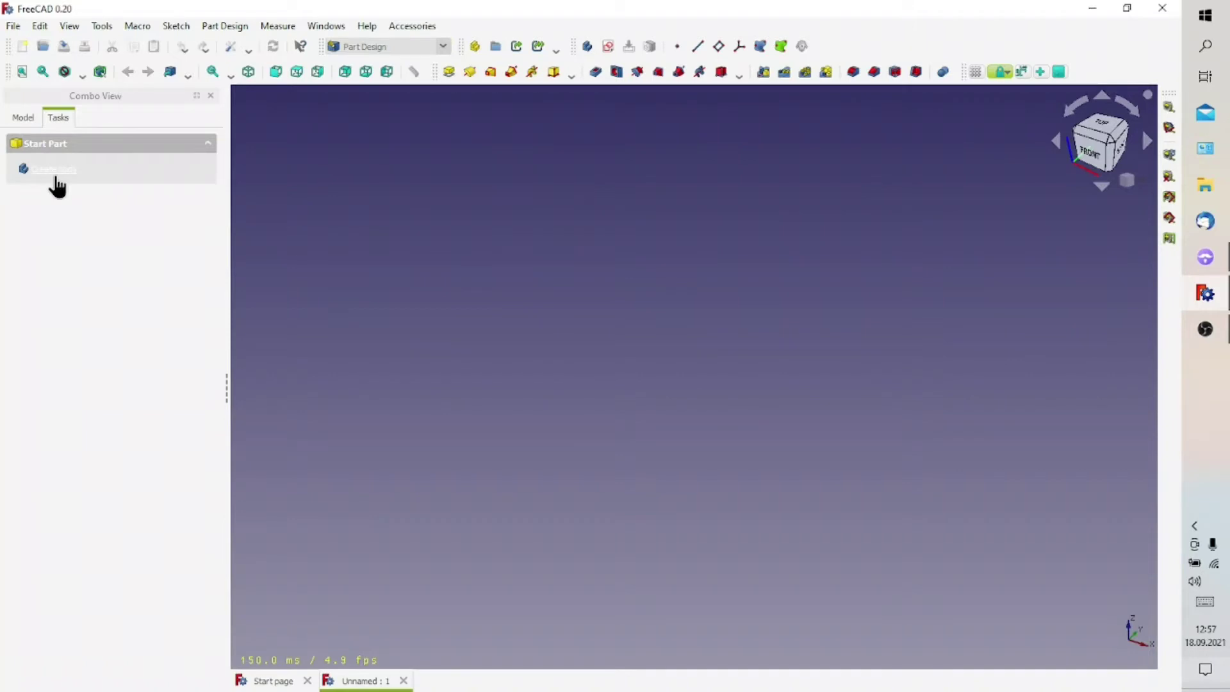
# - Create a Body, then toggle its Origin with Space until the planes and axes show
pyautogui.click(55, 178)
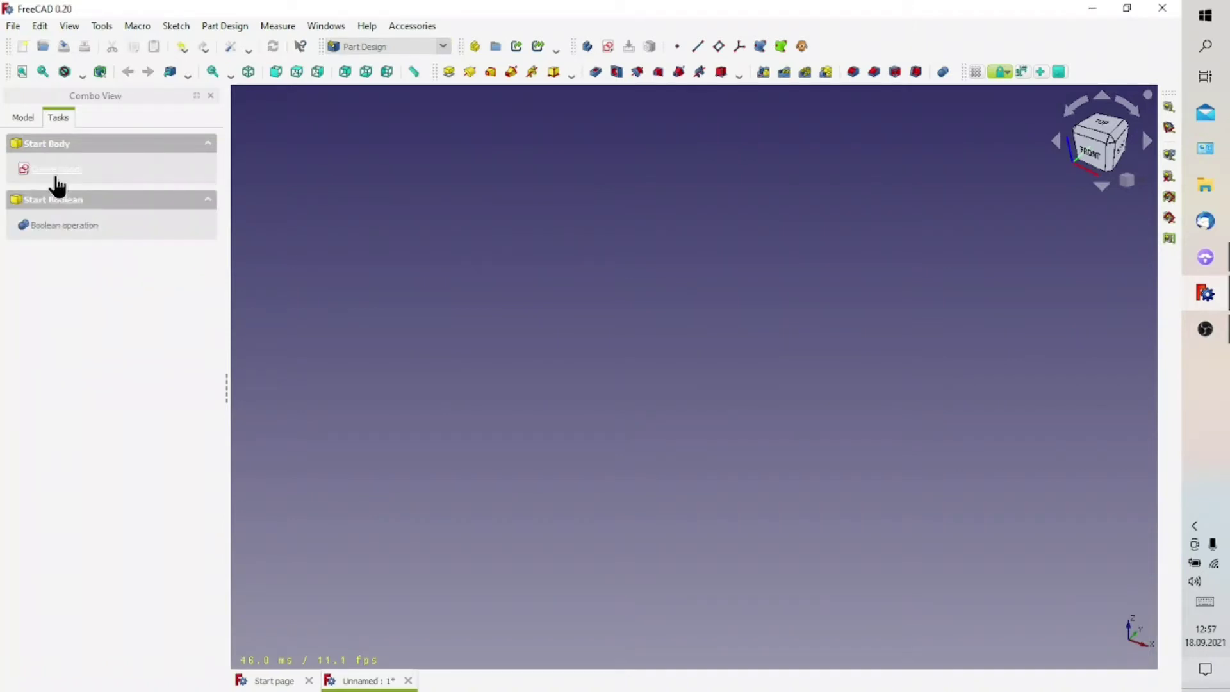
pyautogui.click(29, 116)
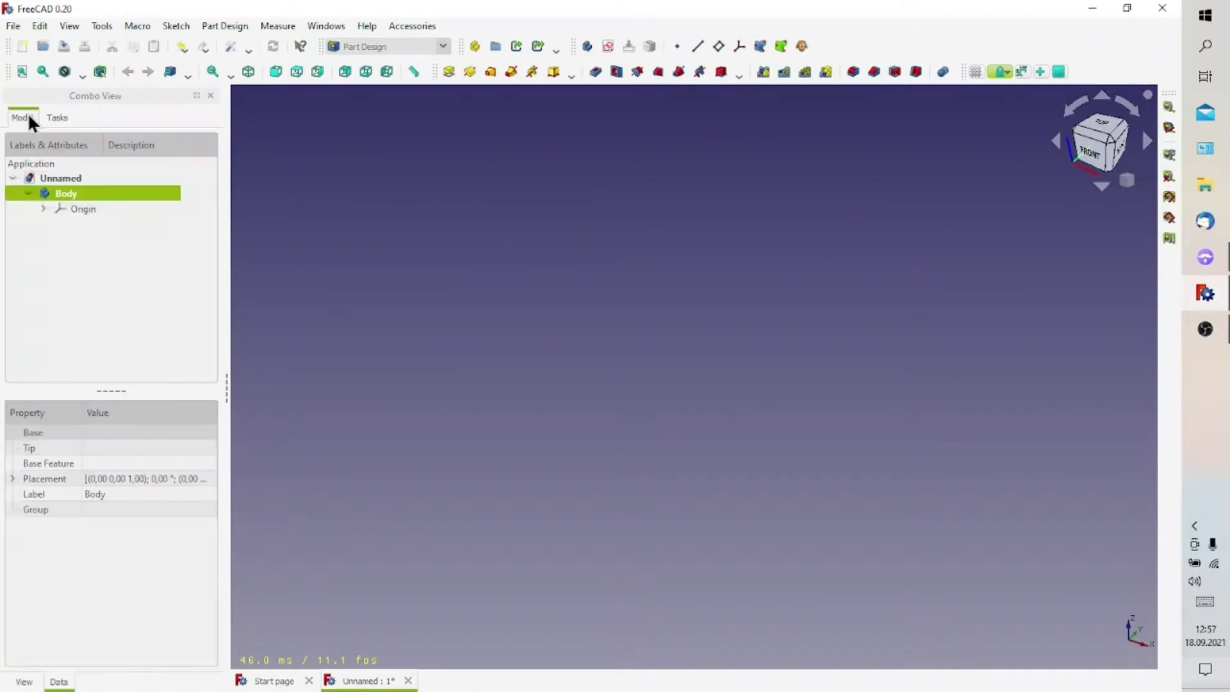
pyautogui.click(78, 216)
pyautogui.press('space')
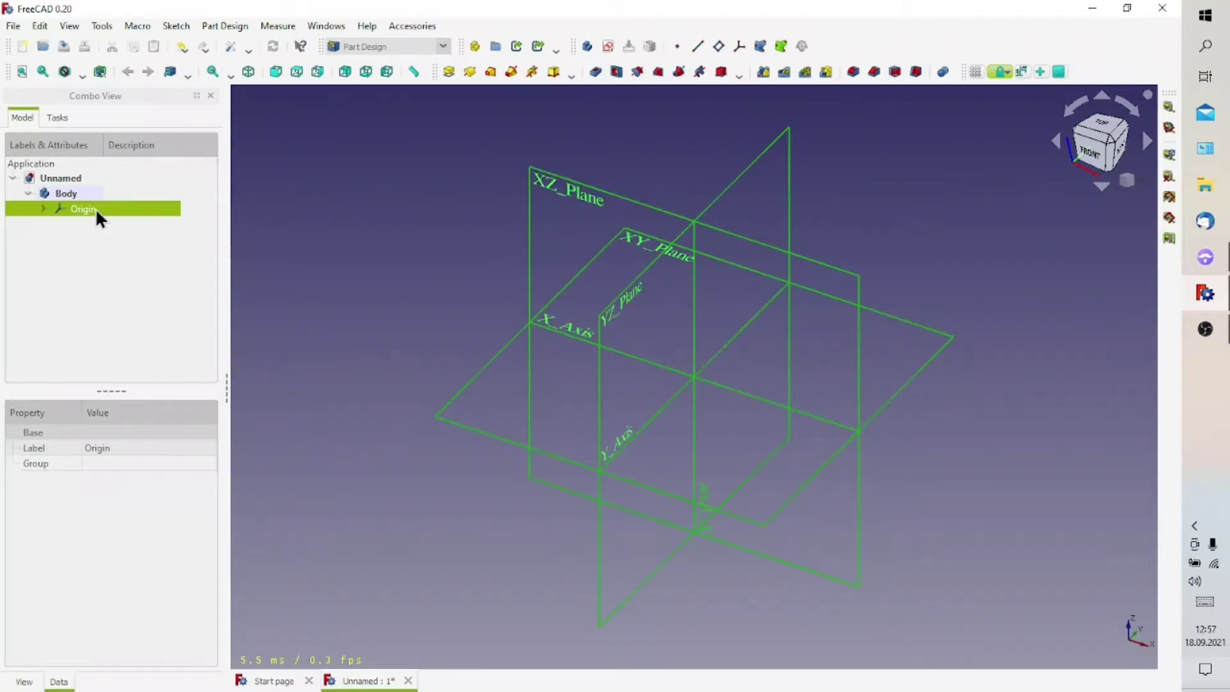
pyautogui.press('space')
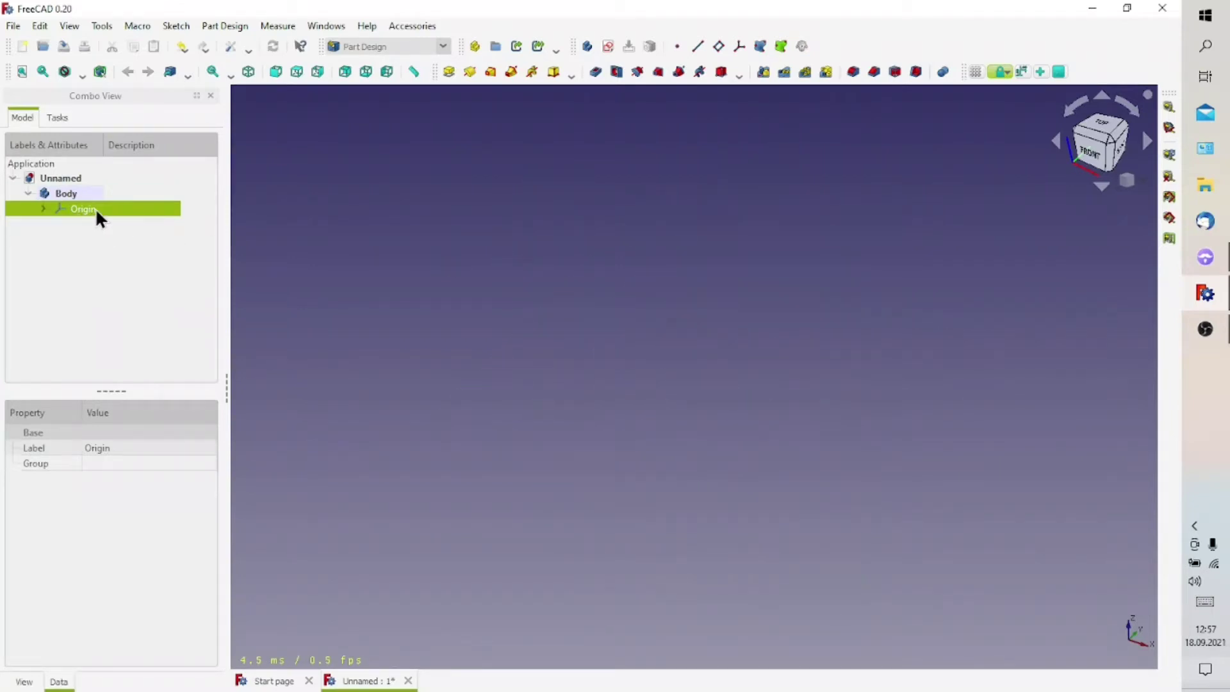
pyautogui.rightClick(96, 217)
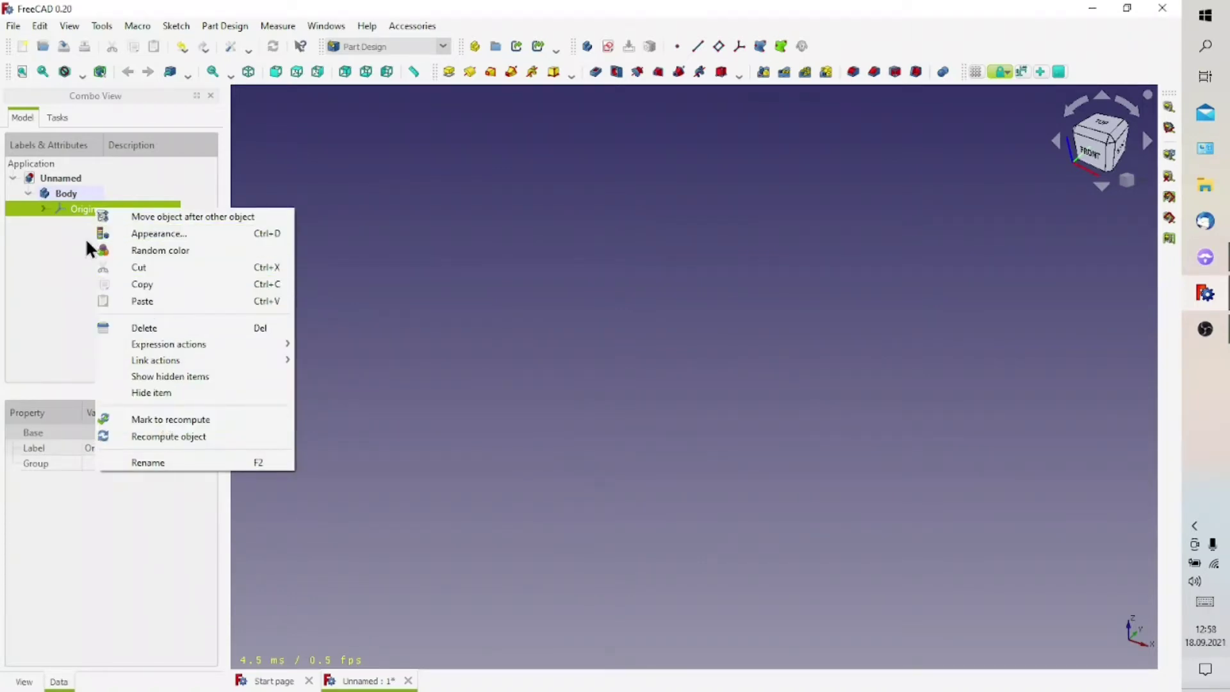
pyautogui.click(73, 211)
pyautogui.press('space')
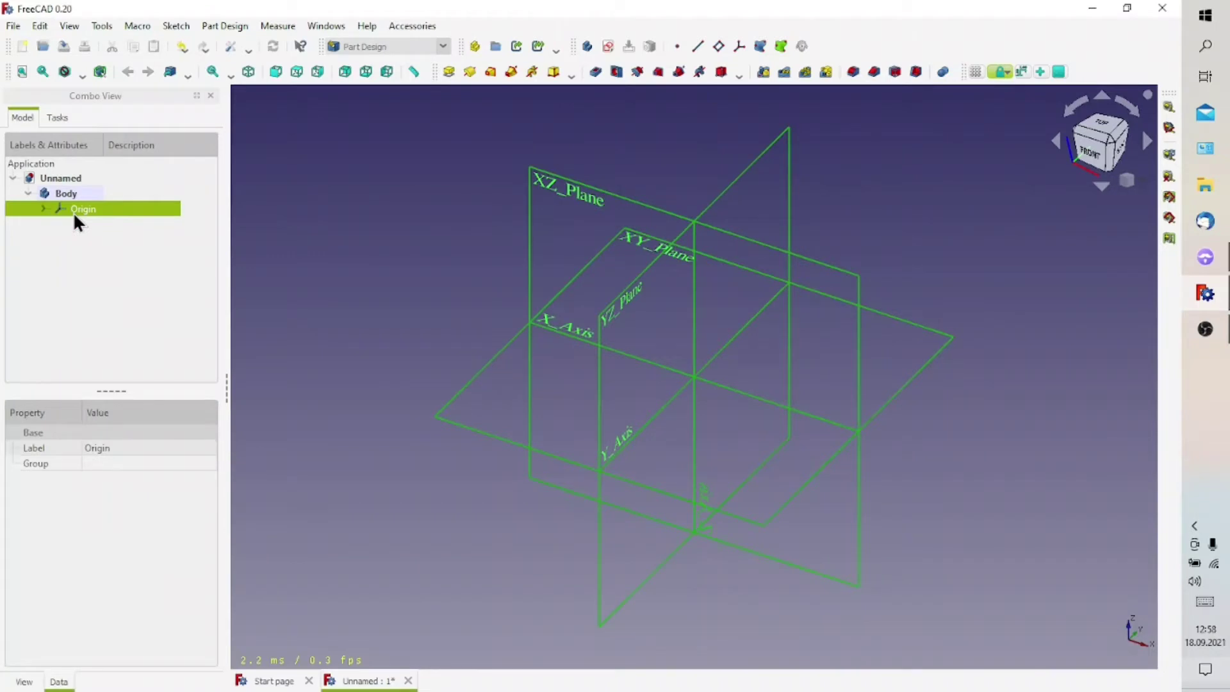
pyautogui.press('space')
pyautogui.press('space')
pyautogui.press('space')
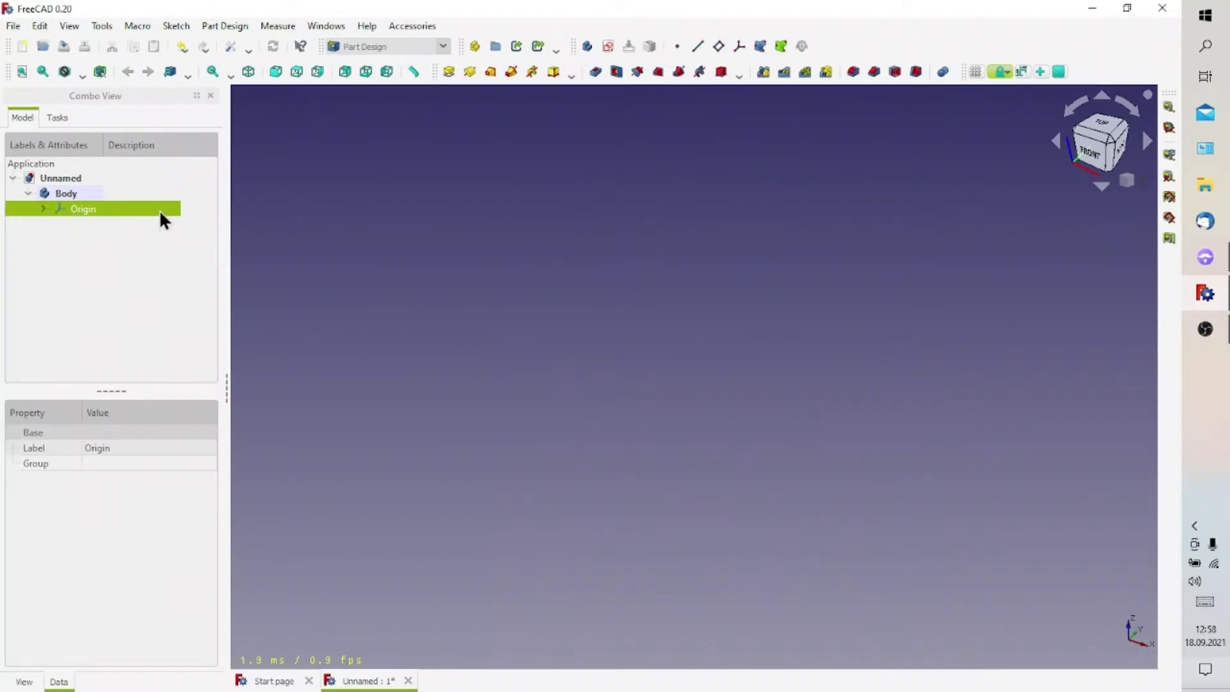
pyautogui.press('space')
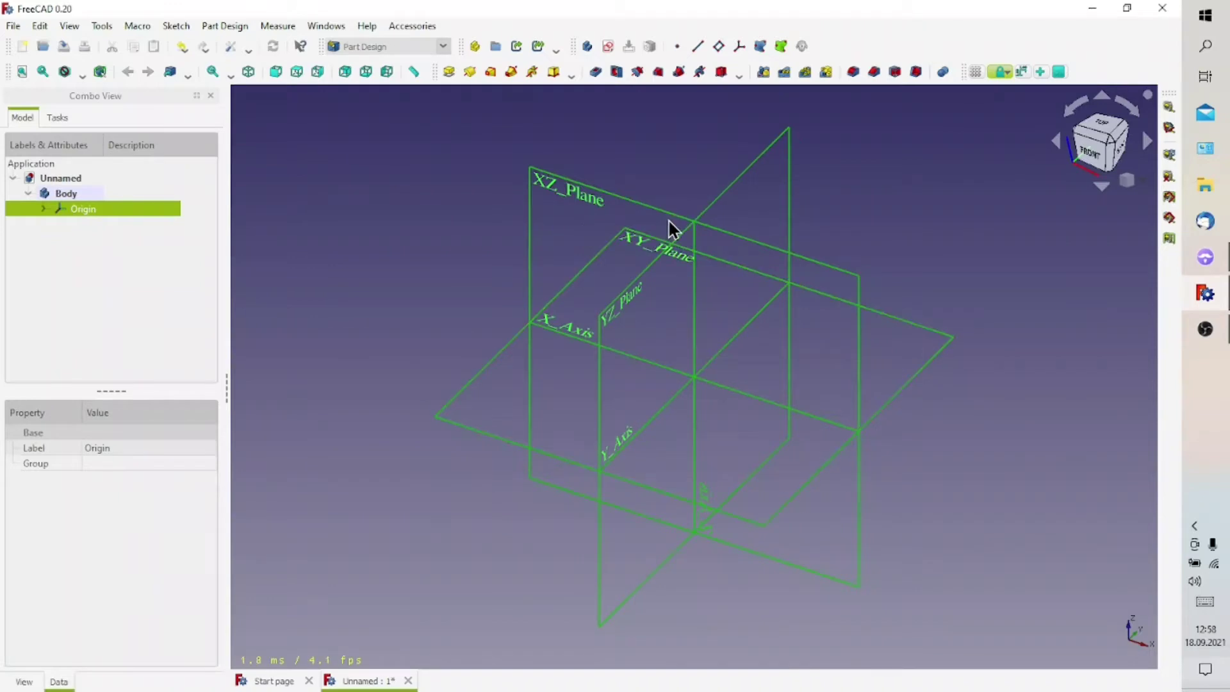
# - Add a datum plane on XZ_Plane offset 200 mm in the z-direction
pyautogui.click(672, 218)
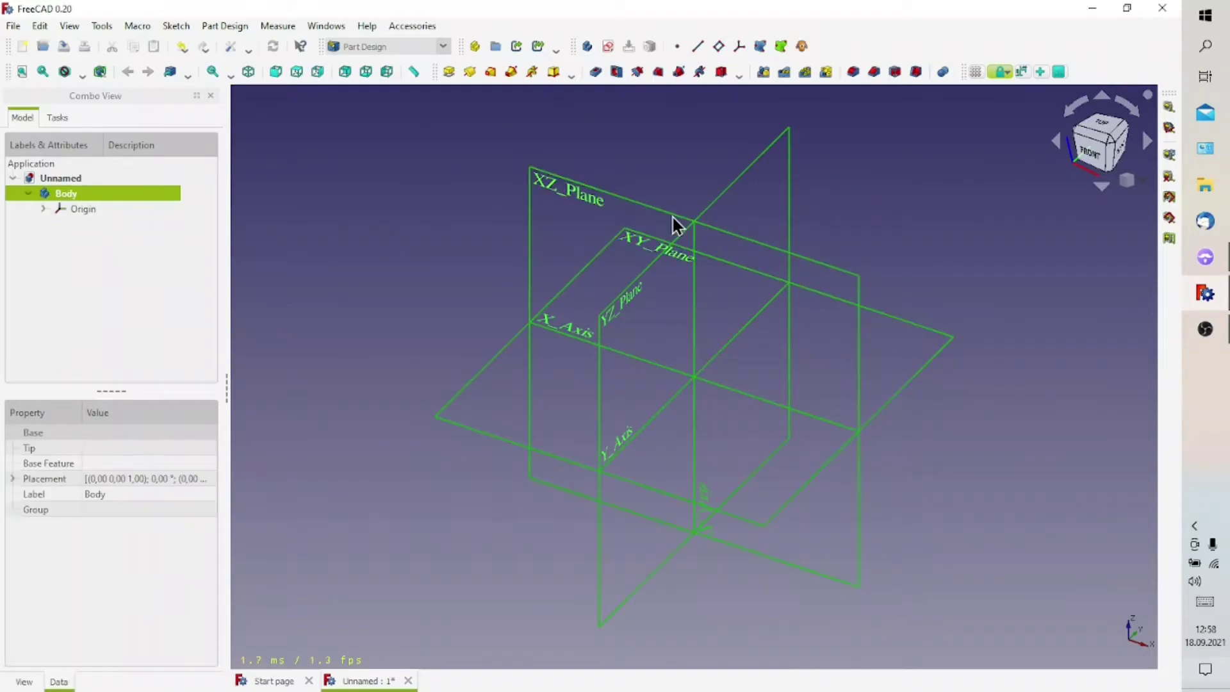
pyautogui.click(670, 223)
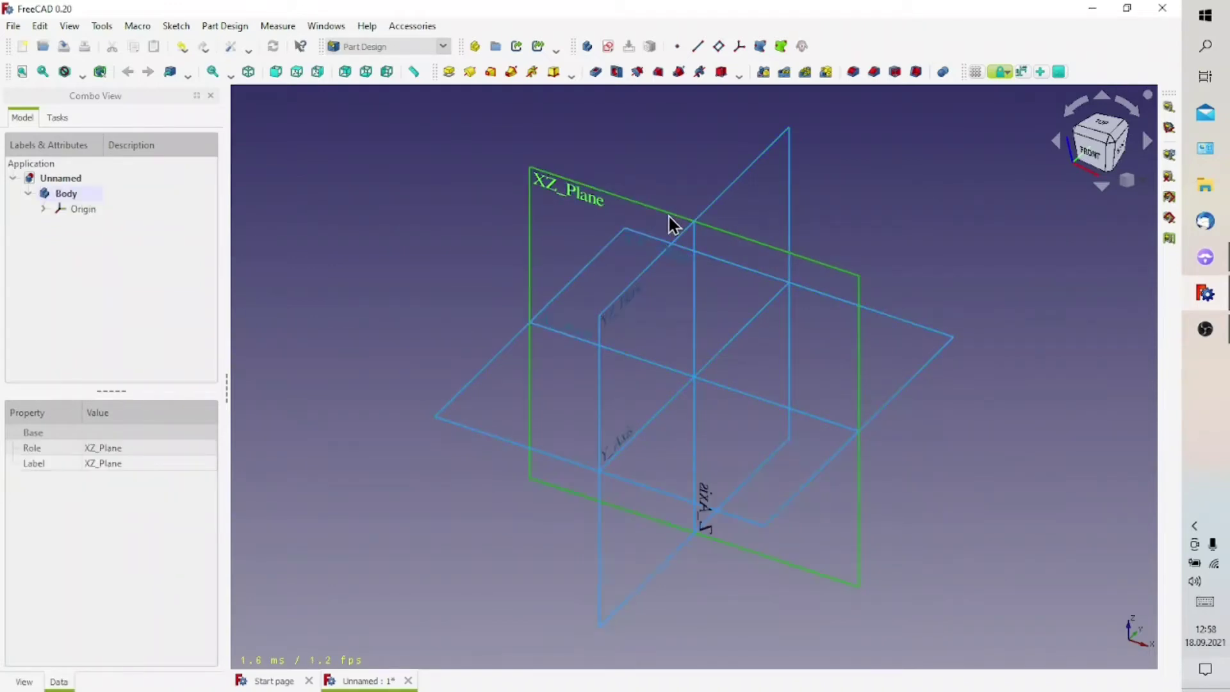
pyautogui.click(720, 46)
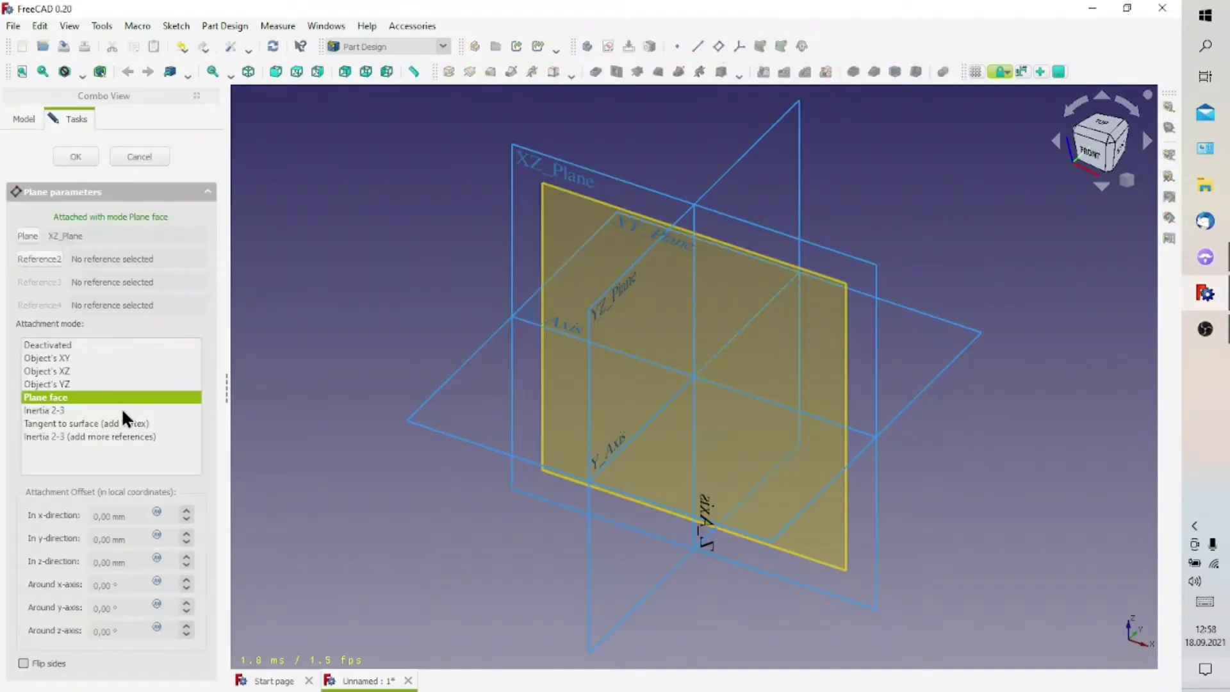
pyautogui.click(136, 562)
pyautogui.write('2')
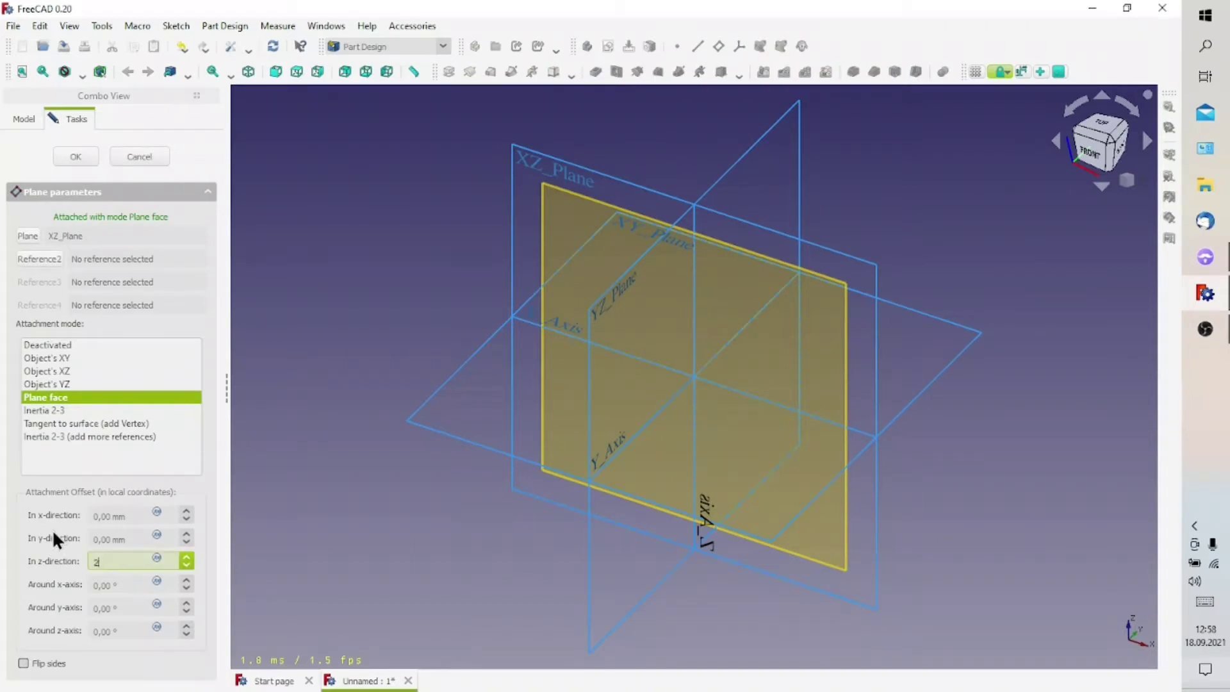
pyautogui.write('00')
pyautogui.click(393, 504)
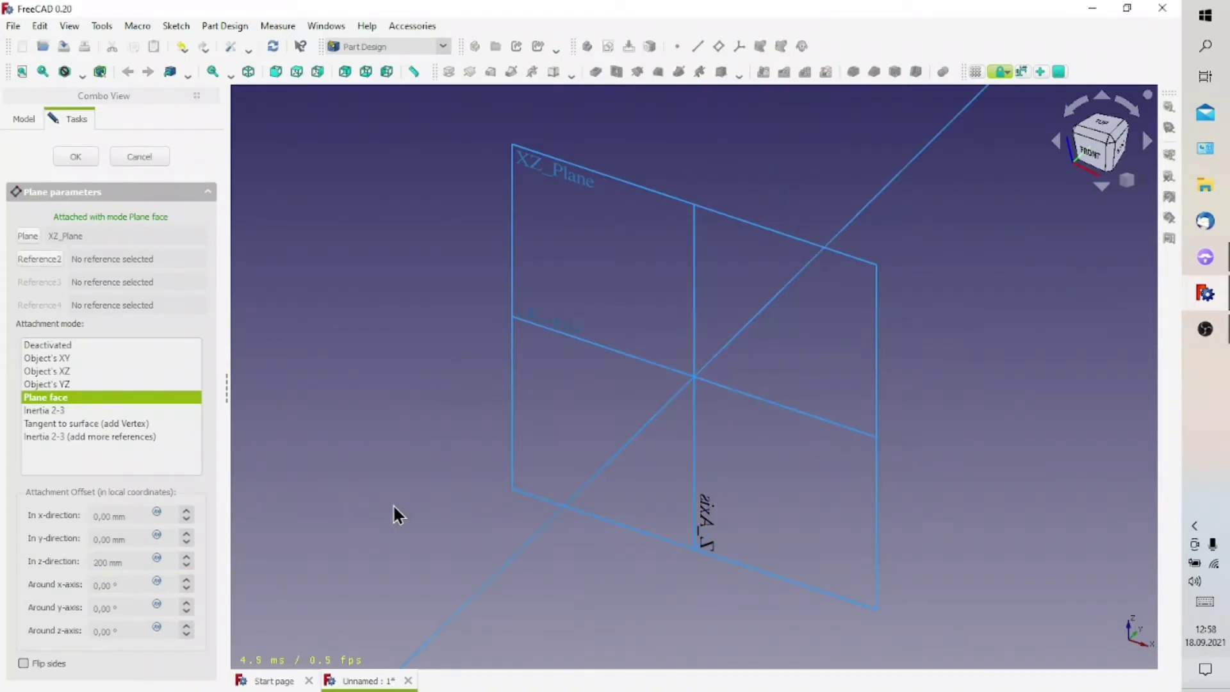
pyautogui.click(22, 71)
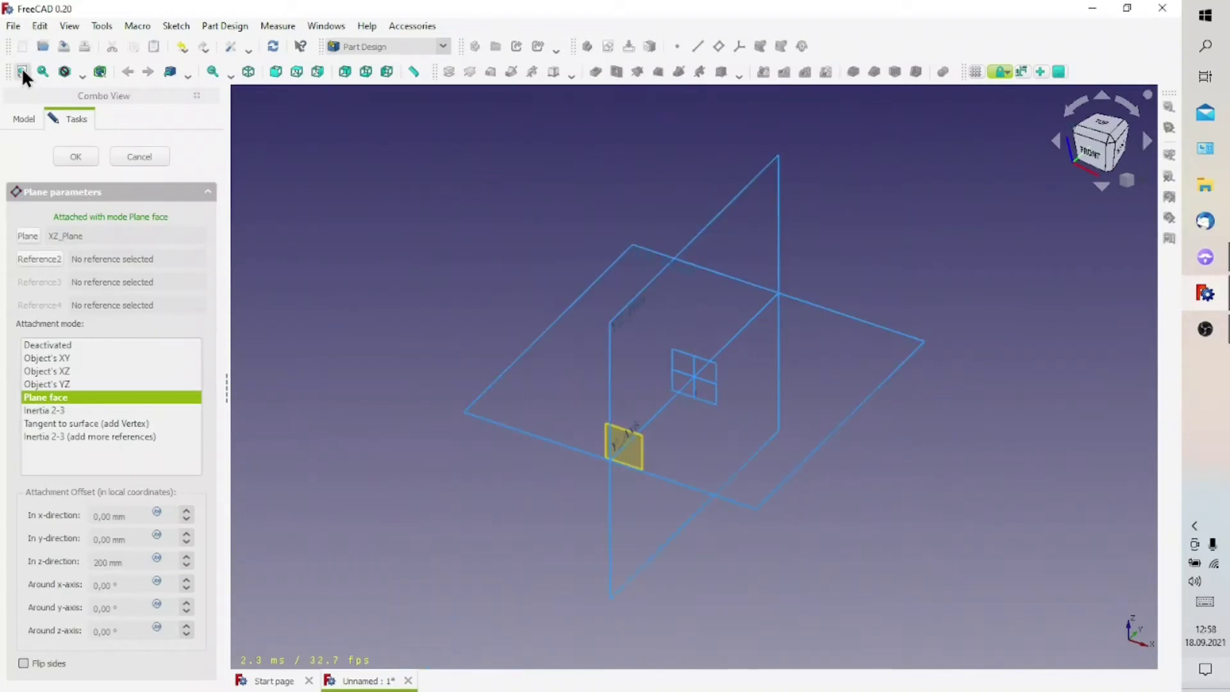
pyautogui.click(82, 160)
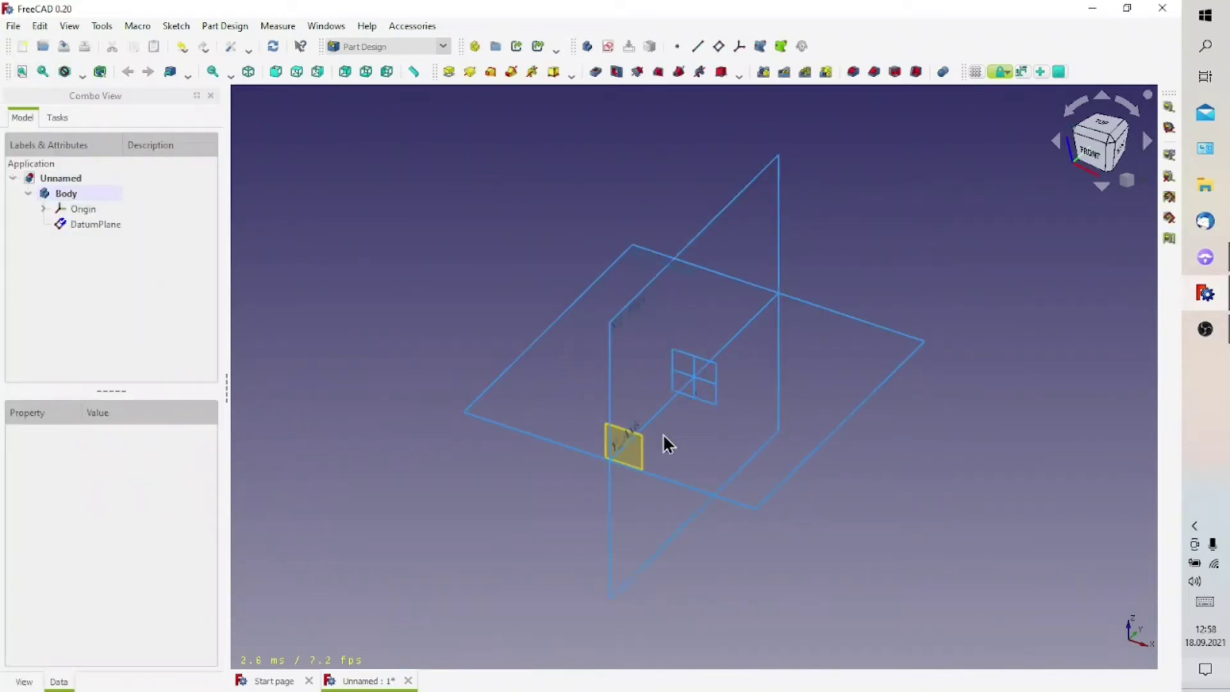
# - Add a second datum plane on XZ_Plane with a -200 mm z-offset
pyautogui.click(693, 367)
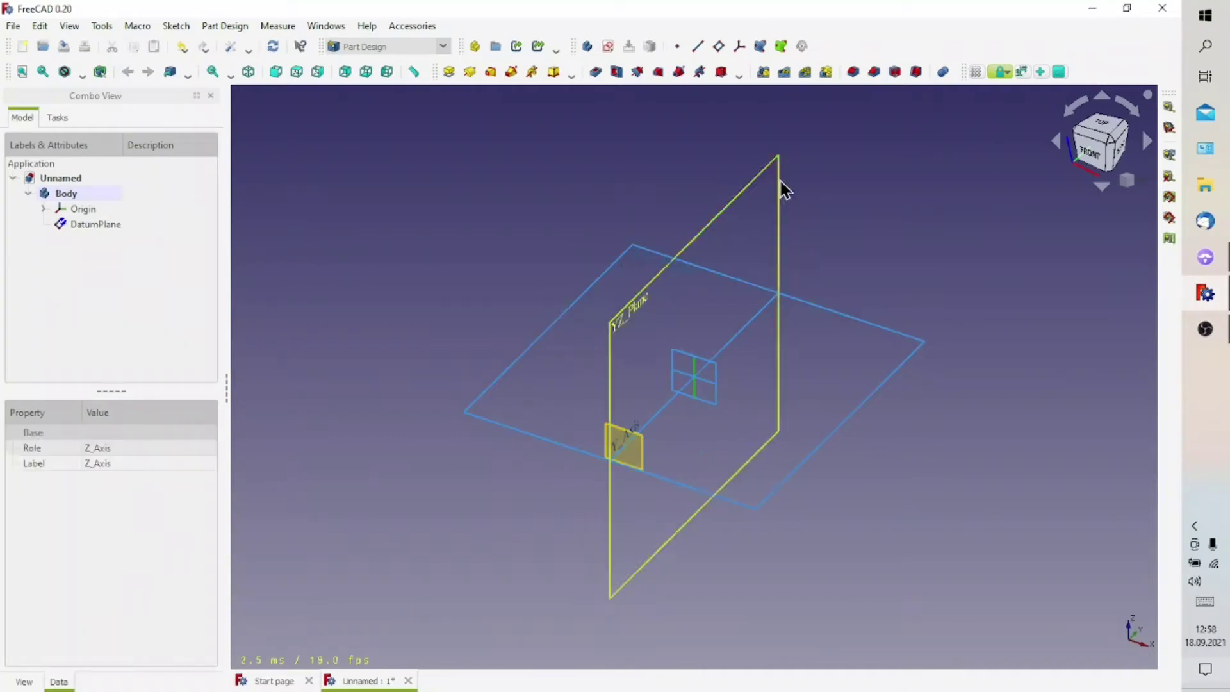
pyautogui.click(769, 392)
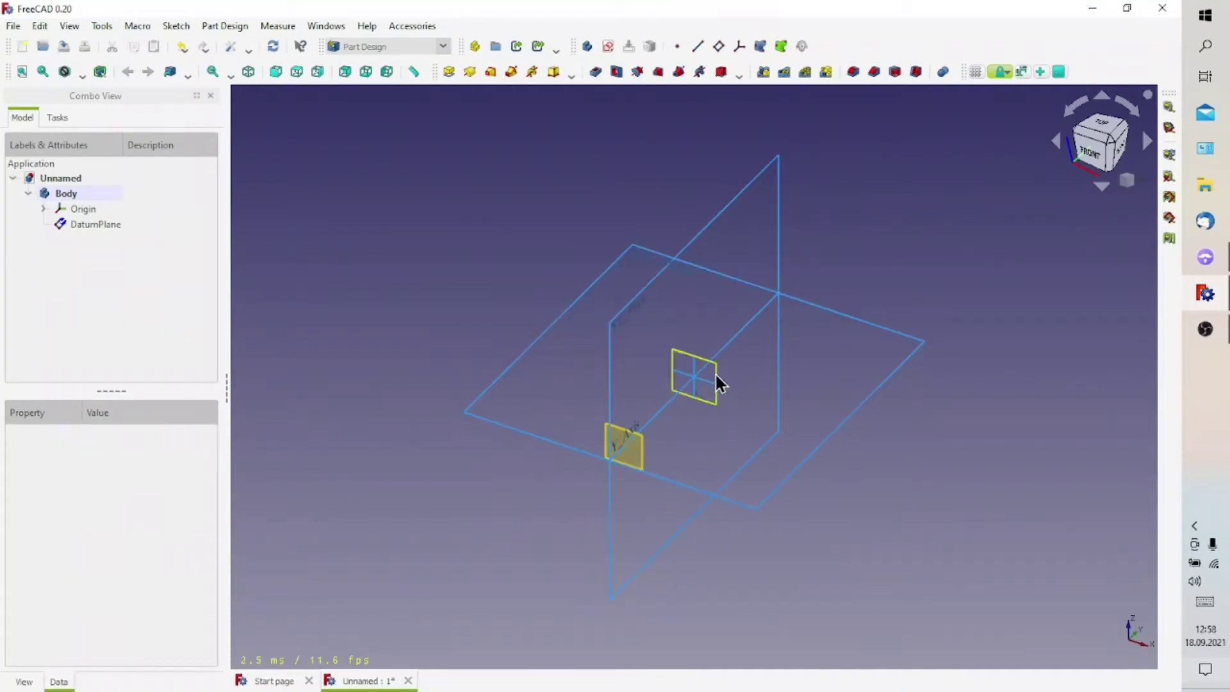
pyautogui.click(715, 371)
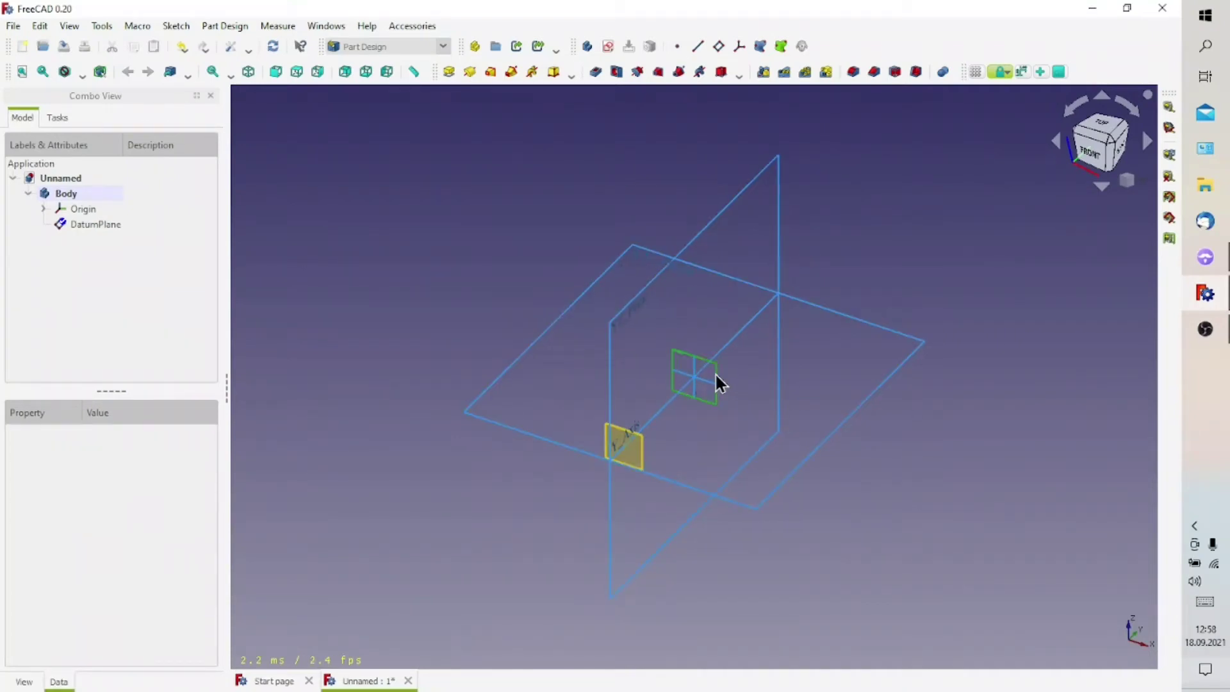
pyautogui.click(718, 46)
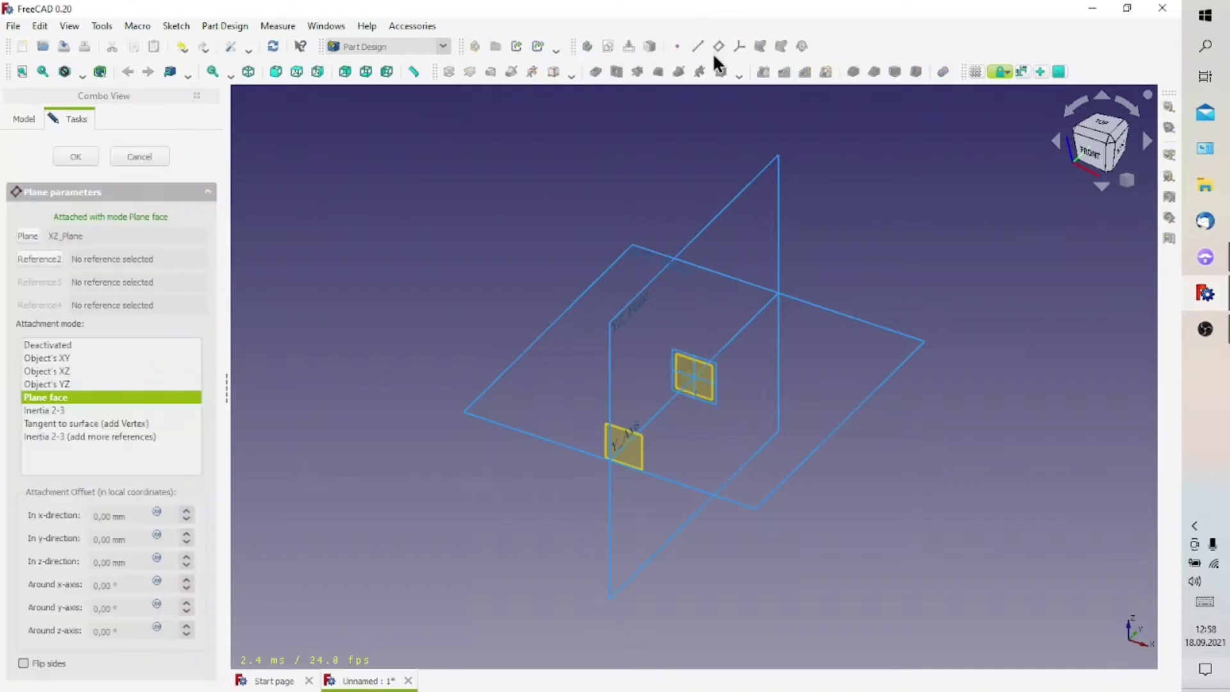
pyautogui.tripleClick(134, 563)
pyautogui.write('-200')
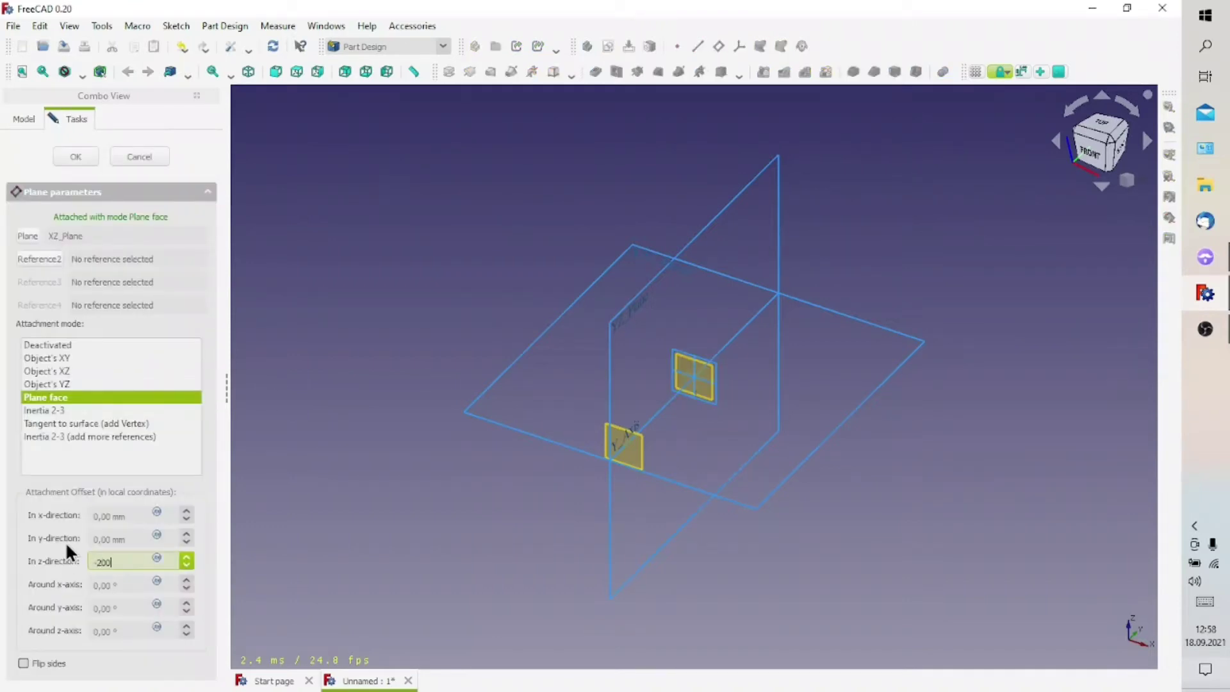
pyautogui.press('Return')
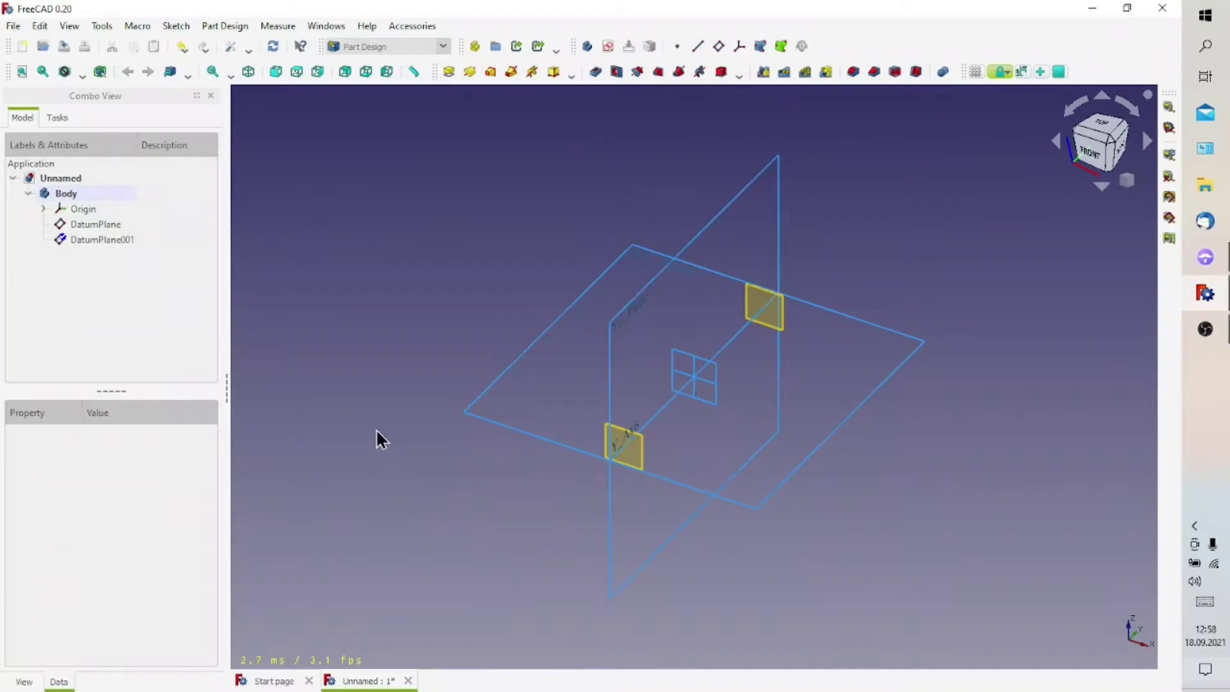
pyautogui.click(83, 198)
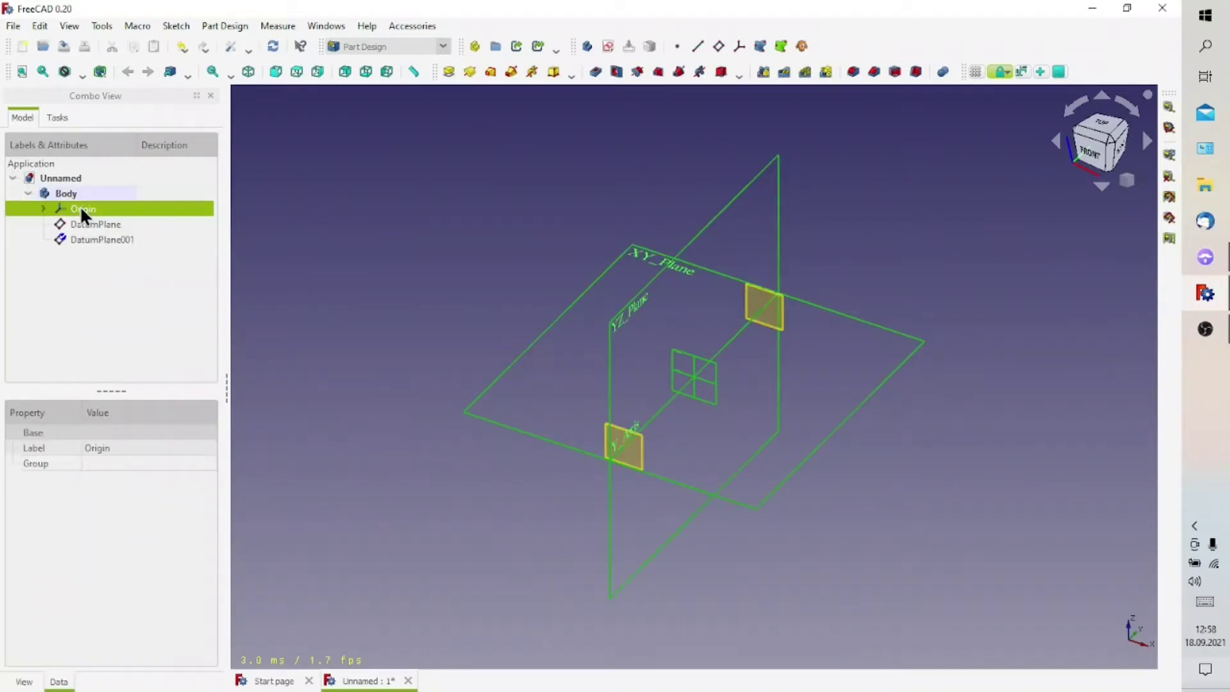
# - Hide the Origin and create a new sketch on the first DatumPlane
pyautogui.press('space')
pyautogui.click(618, 475)
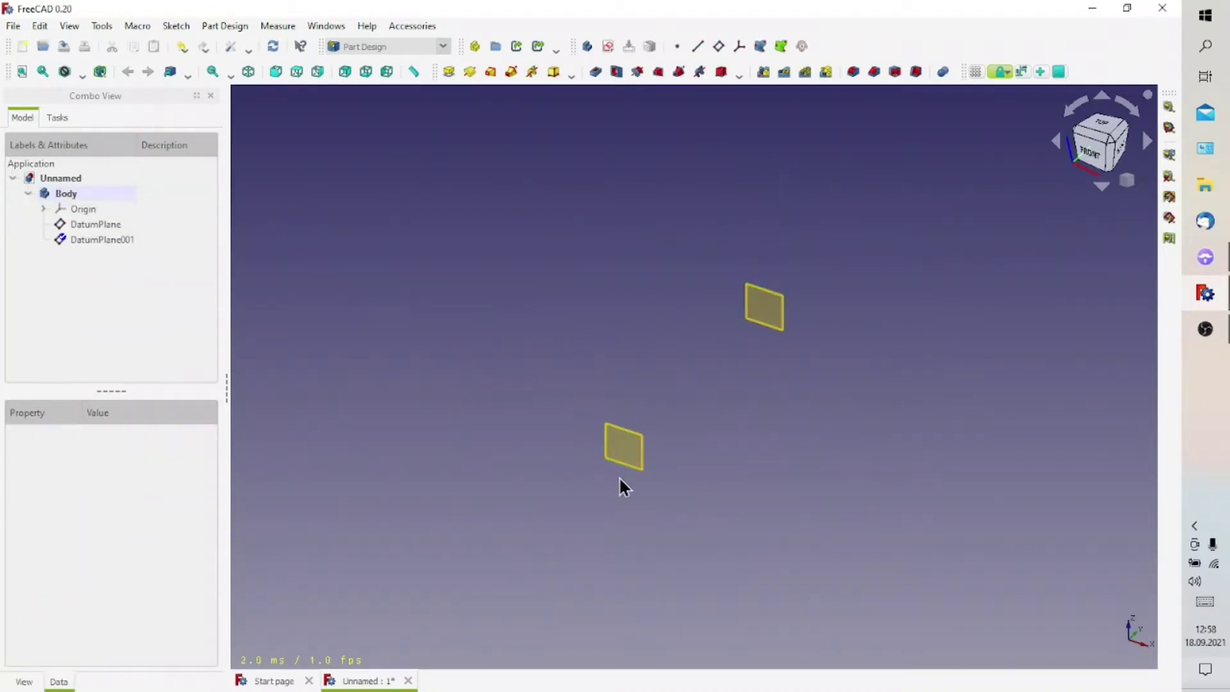
pyautogui.click(638, 460)
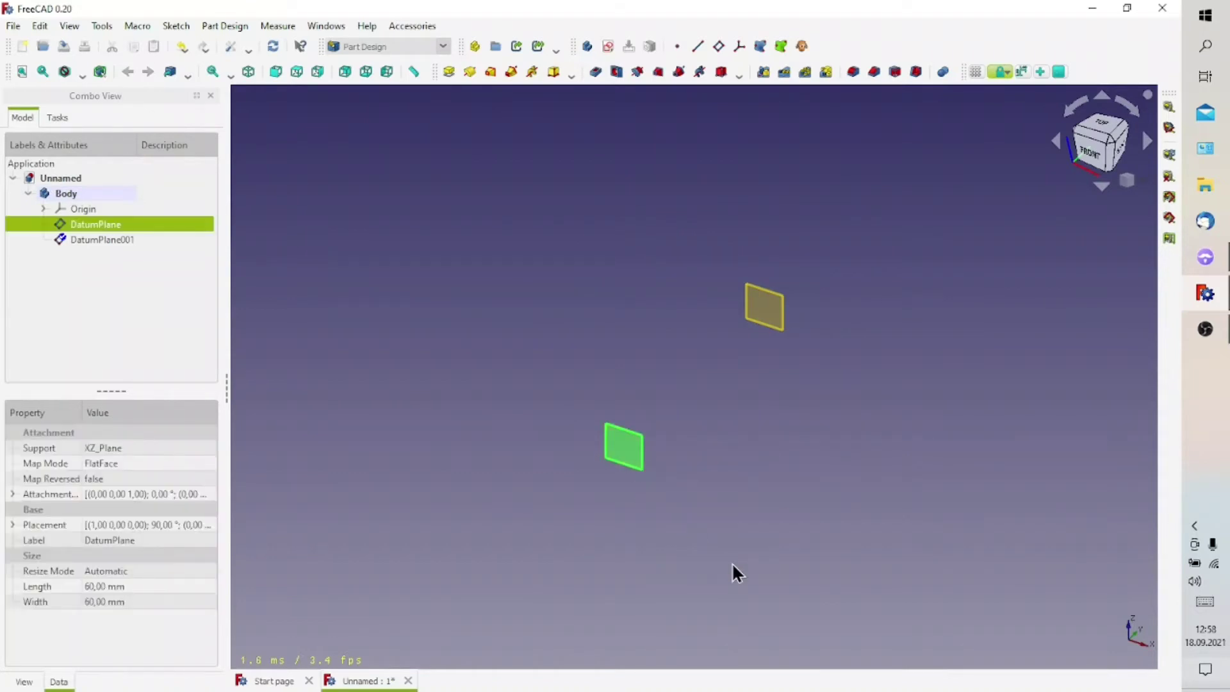
pyautogui.click(607, 46)
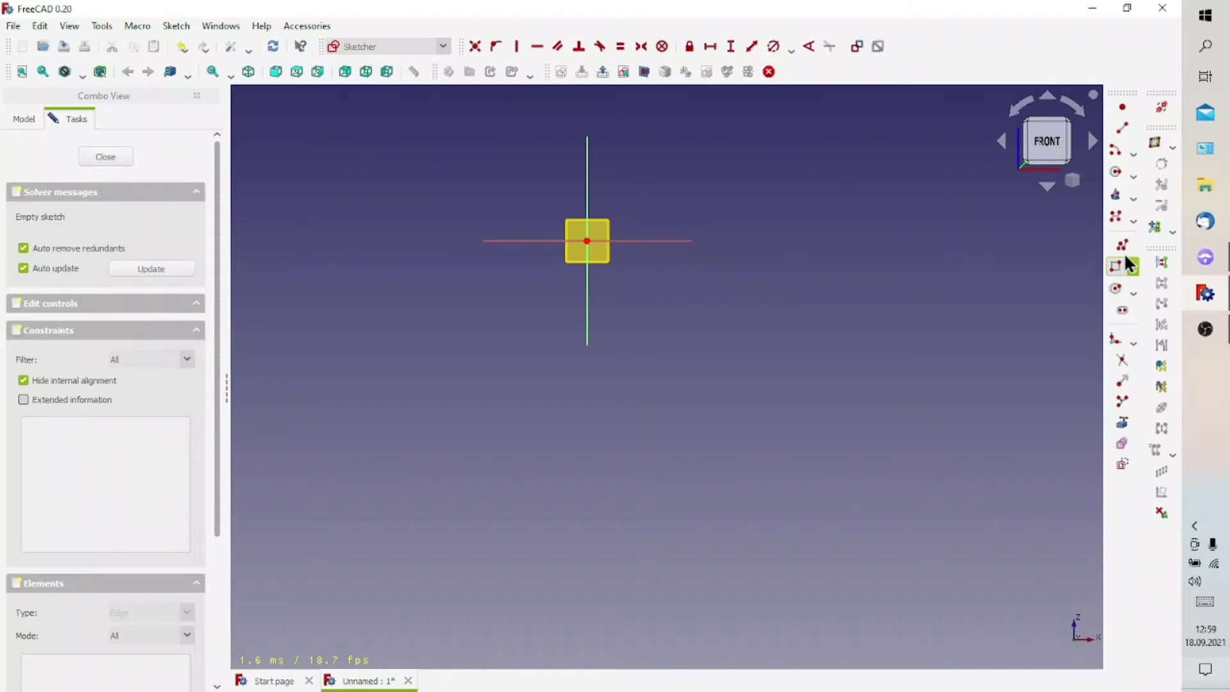
# - Draw a polyline from the origin: horizontal top line, long downward slant, short horizontal foot
pyautogui.click(1123, 245)
pyautogui.click(586, 240)
pyautogui.scroll(-4, 805, 235)
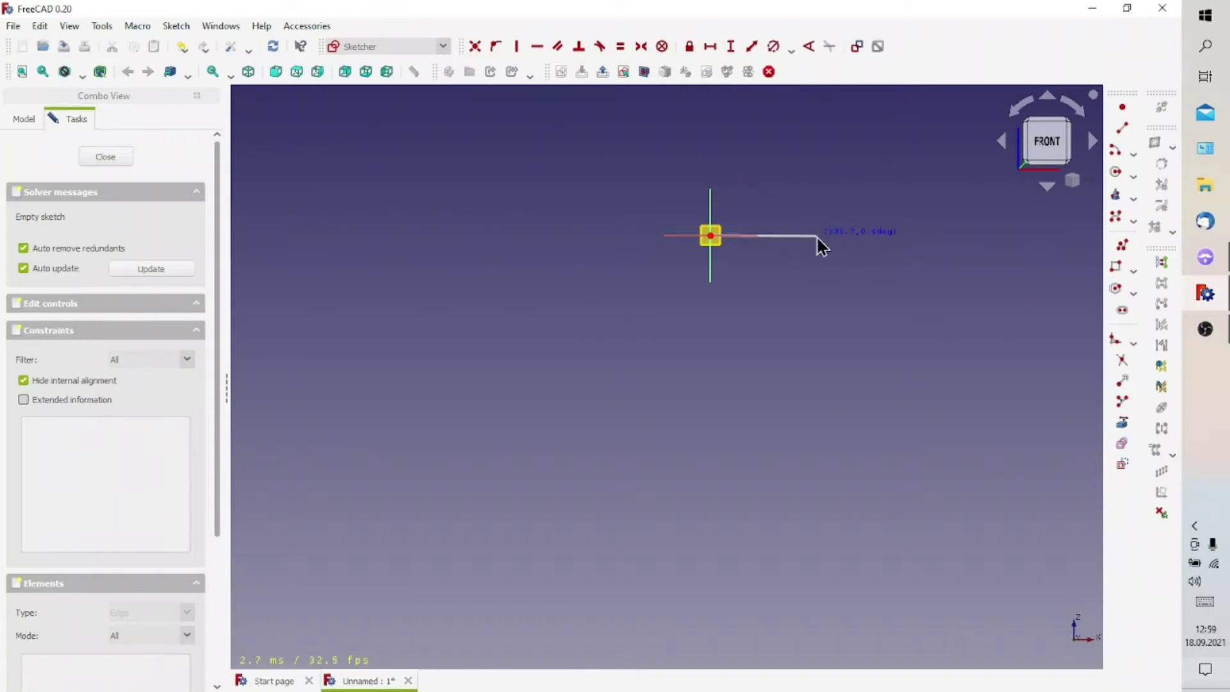
pyautogui.click(818, 242)
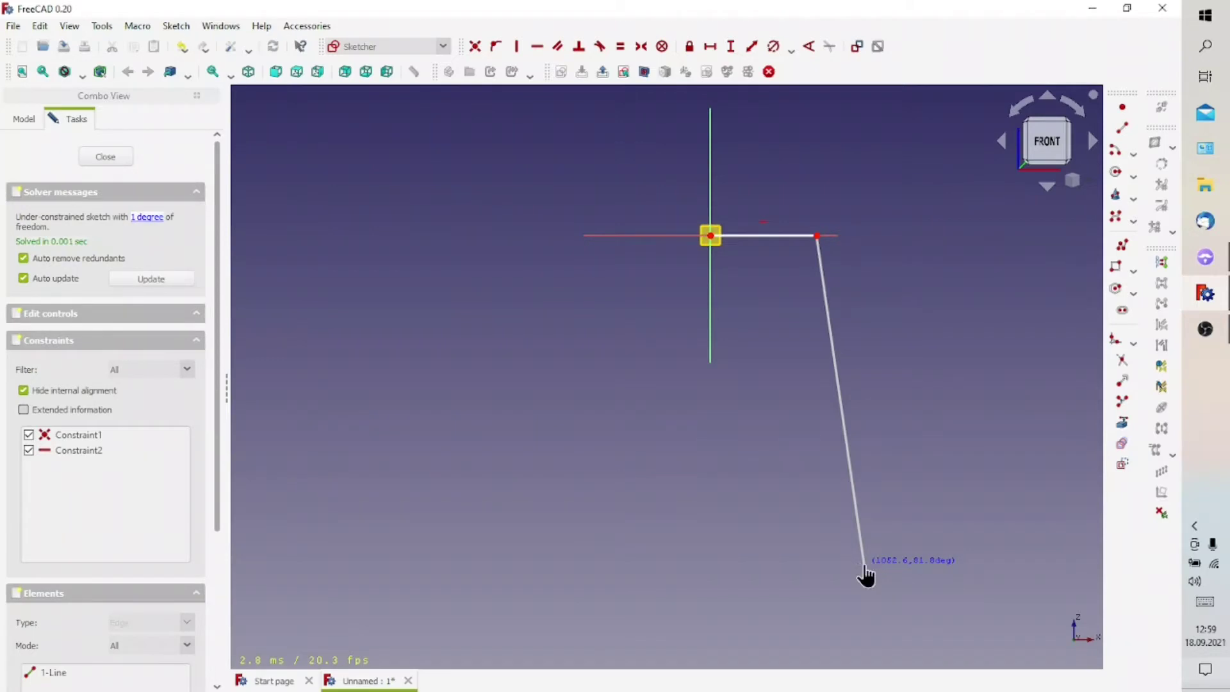
pyautogui.click(864, 564)
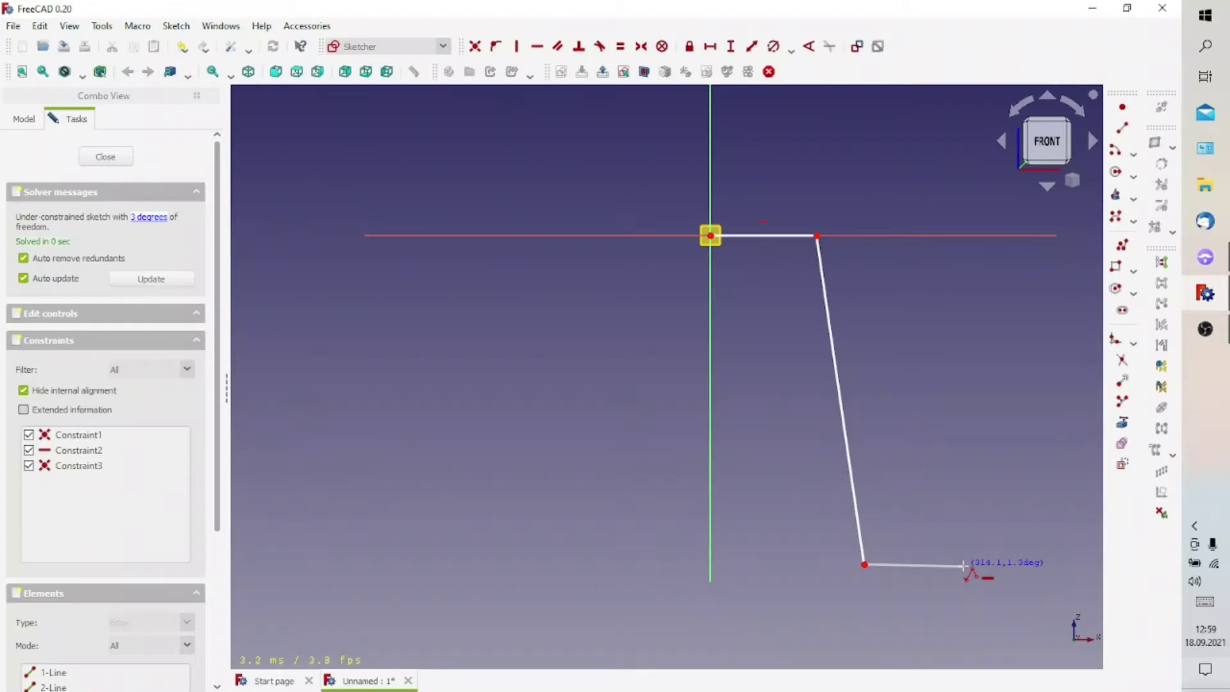
pyautogui.click(963, 565)
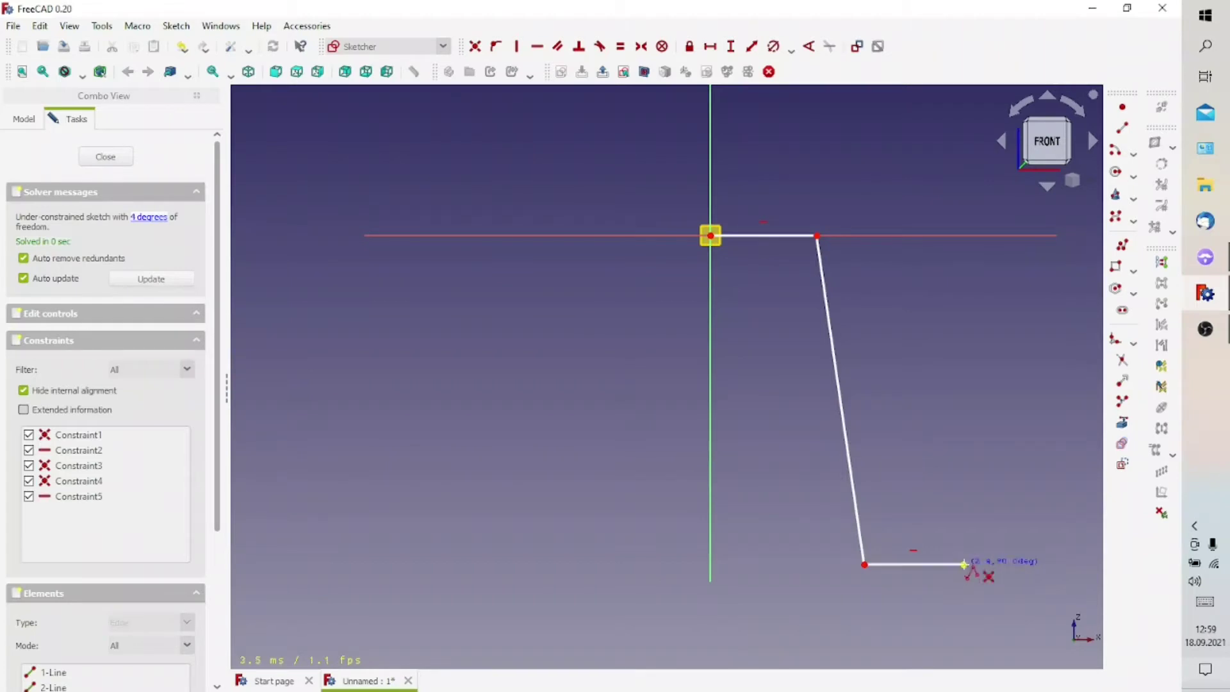
pyautogui.rightClick(989, 494)
pyautogui.rightClick(796, 324)
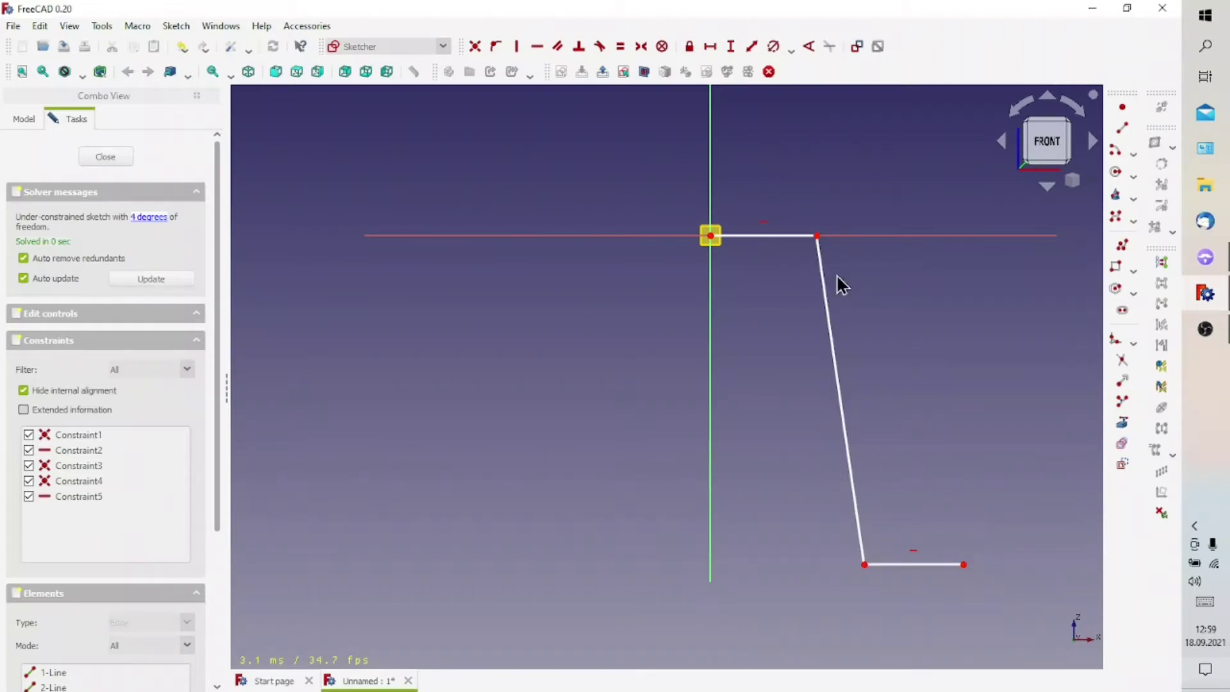
pyautogui.click(802, 238)
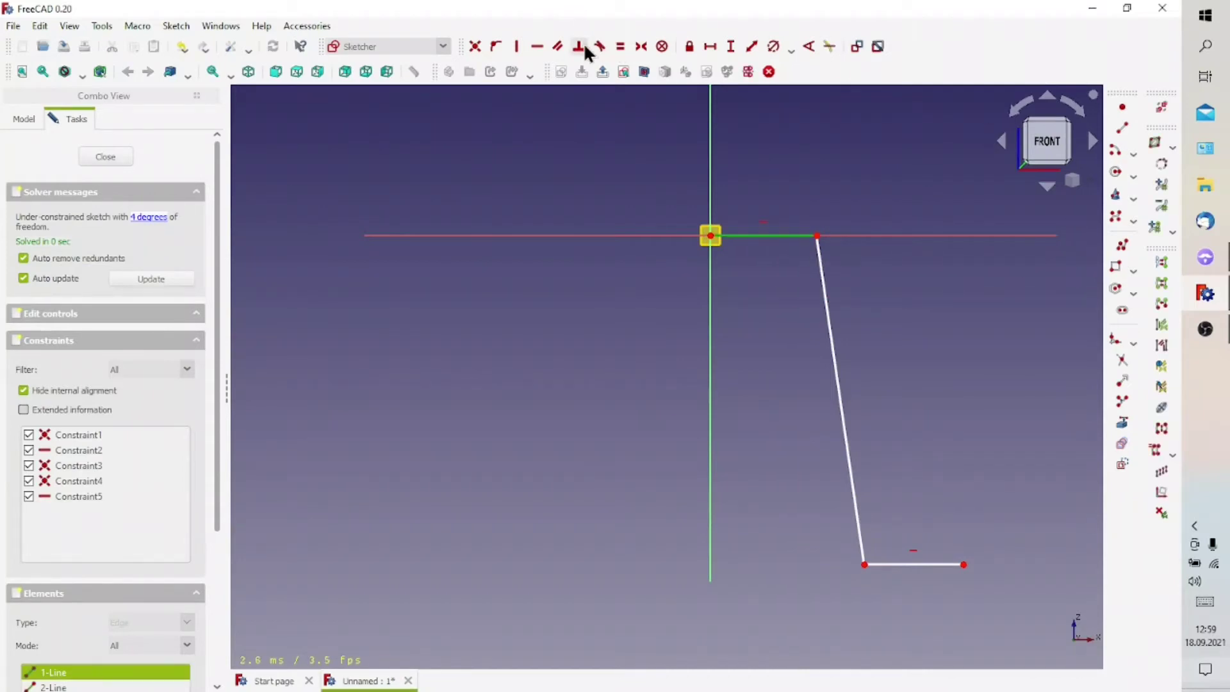
# - Dimension the top line 350 mm, the slanted line 800 mm and the foot 300 mm
pyautogui.click(707, 45)
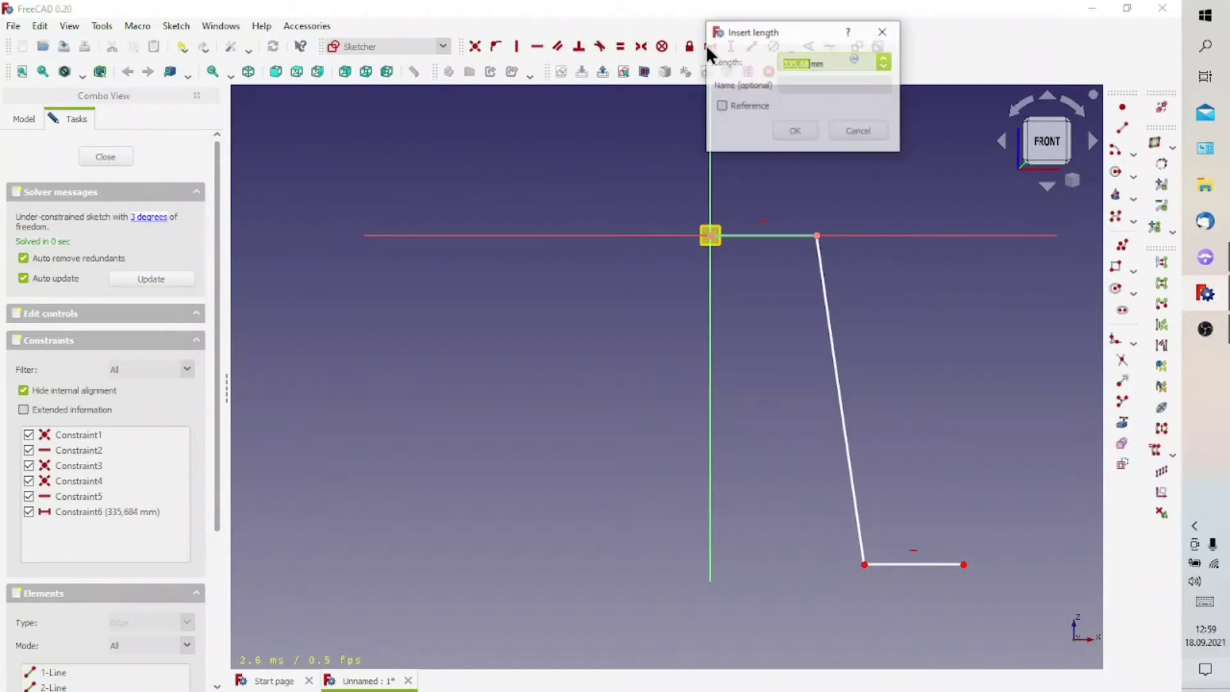
pyautogui.write('350')
pyautogui.press('Return')
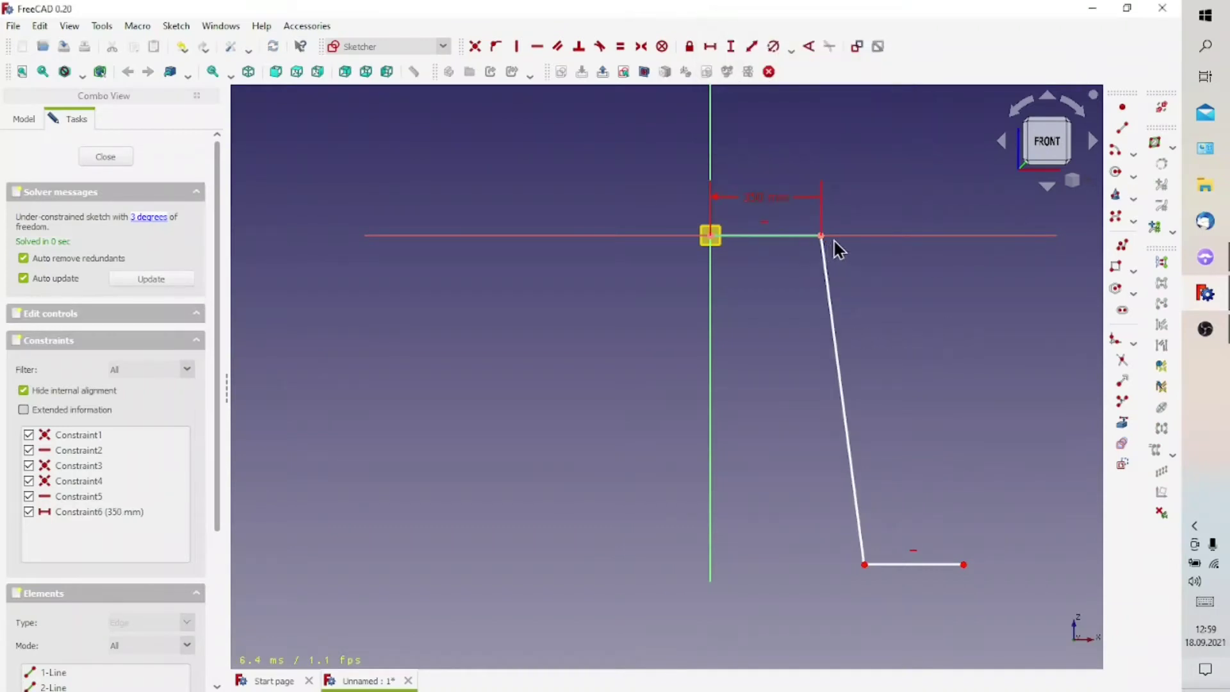
pyautogui.click(844, 420)
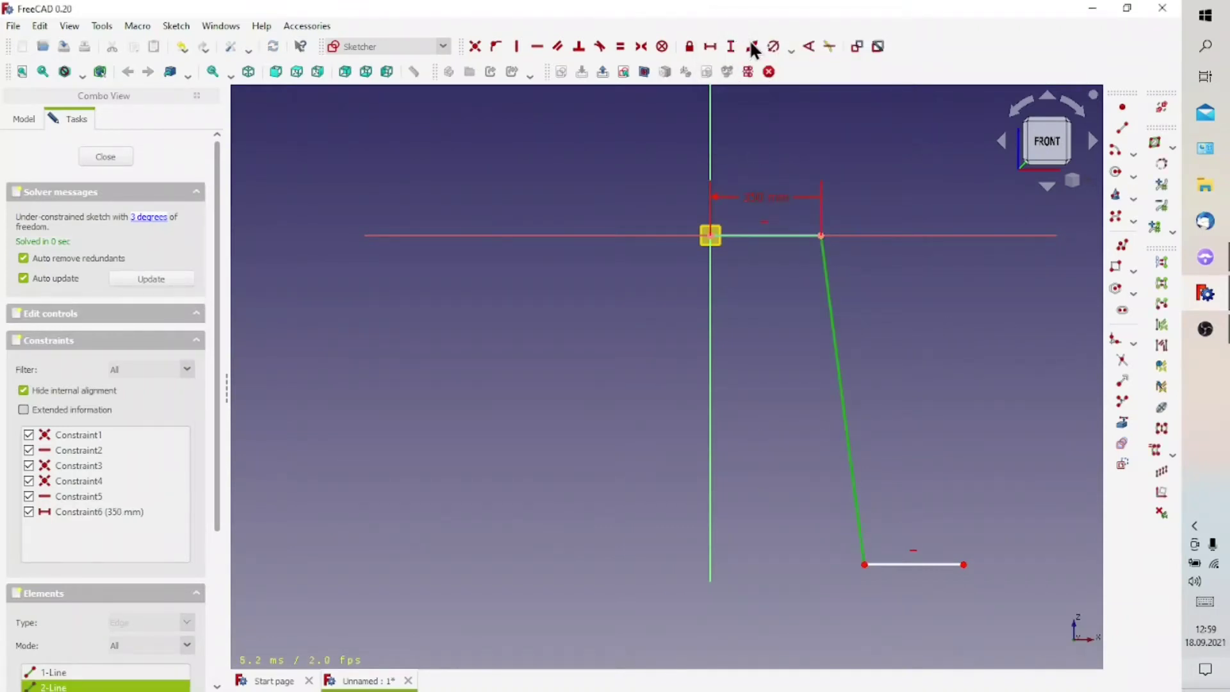
pyautogui.click(753, 47)
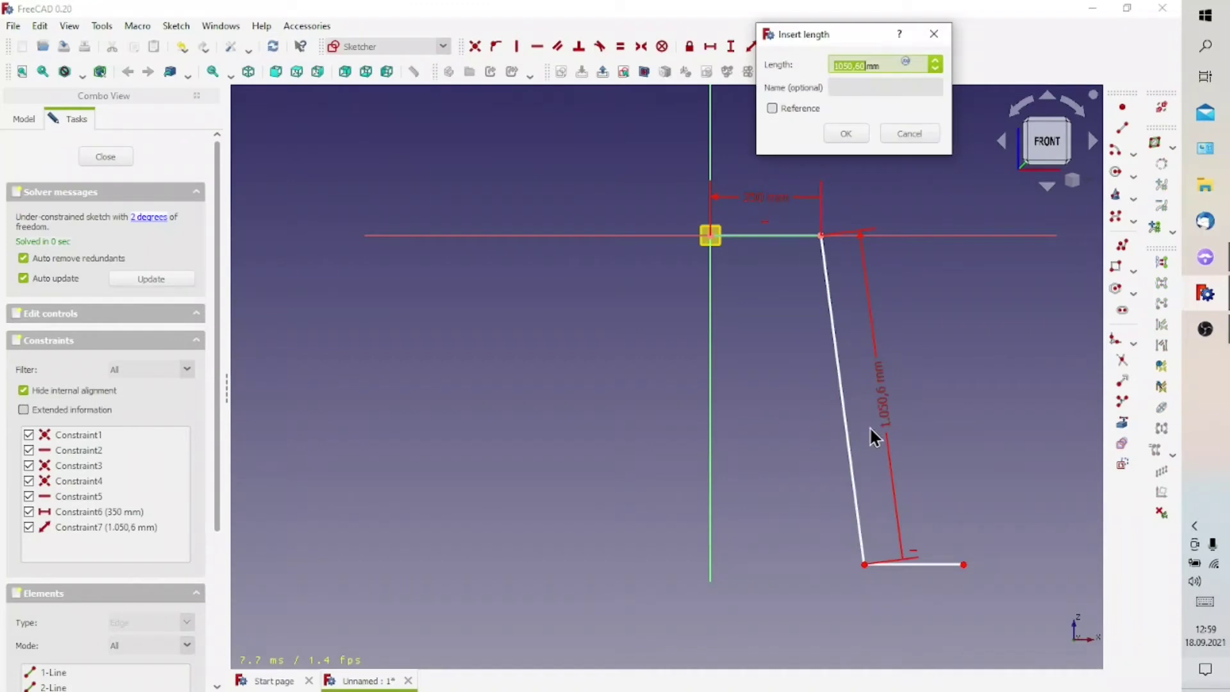
pyautogui.write('800')
pyautogui.press('Return')
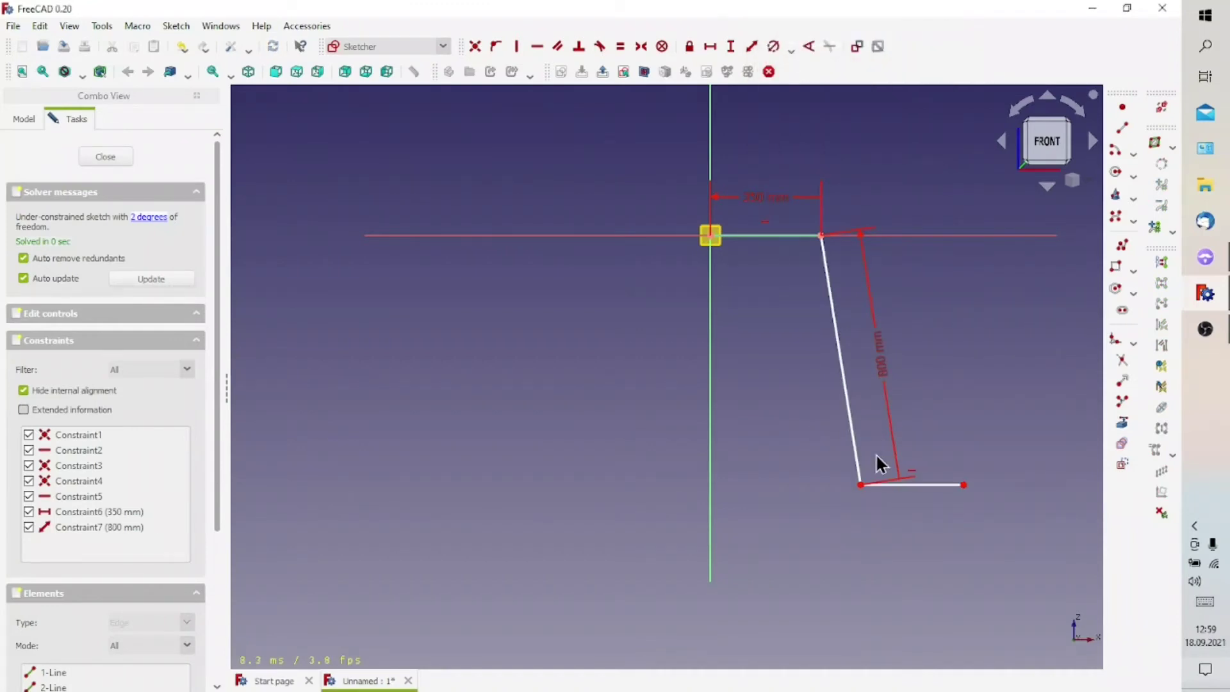
pyautogui.click(917, 485)
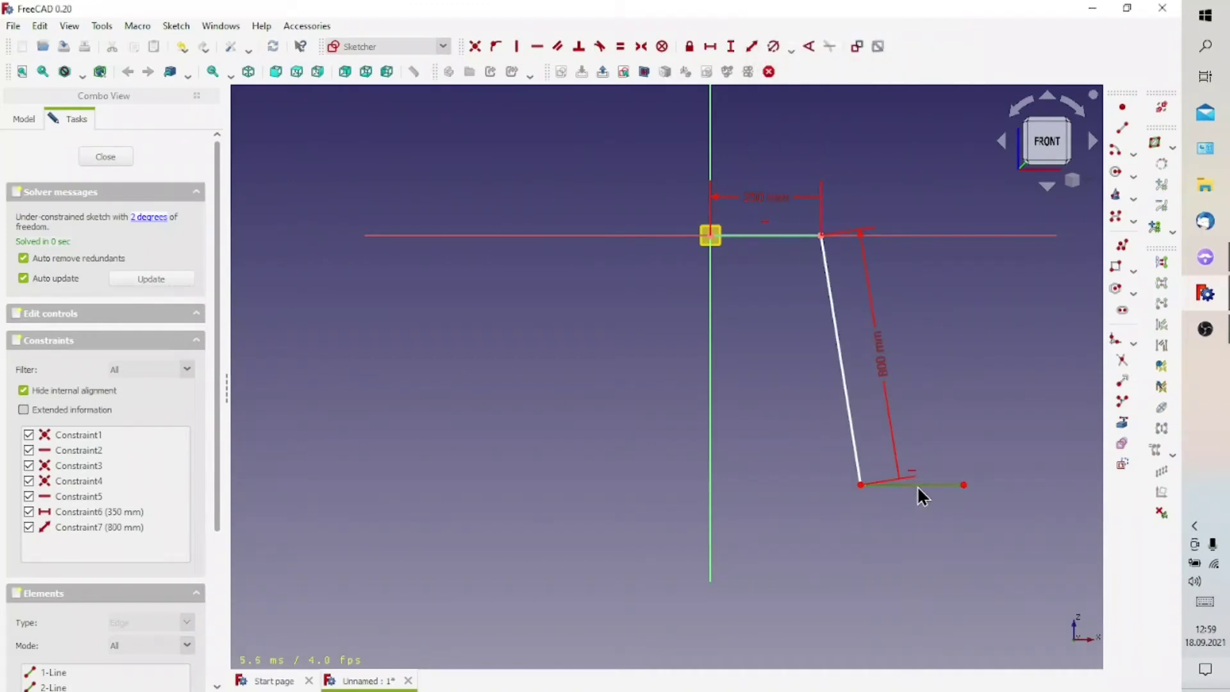
pyautogui.click(709, 46)
pyautogui.write('300')
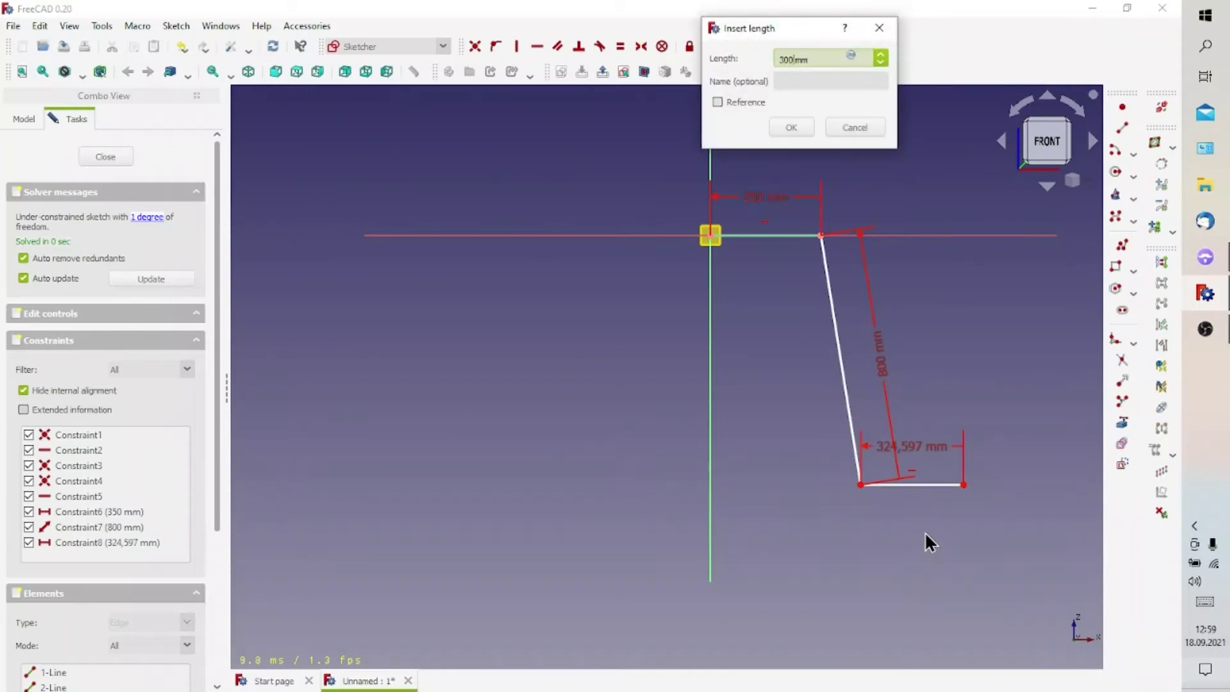
pyautogui.press('Return')
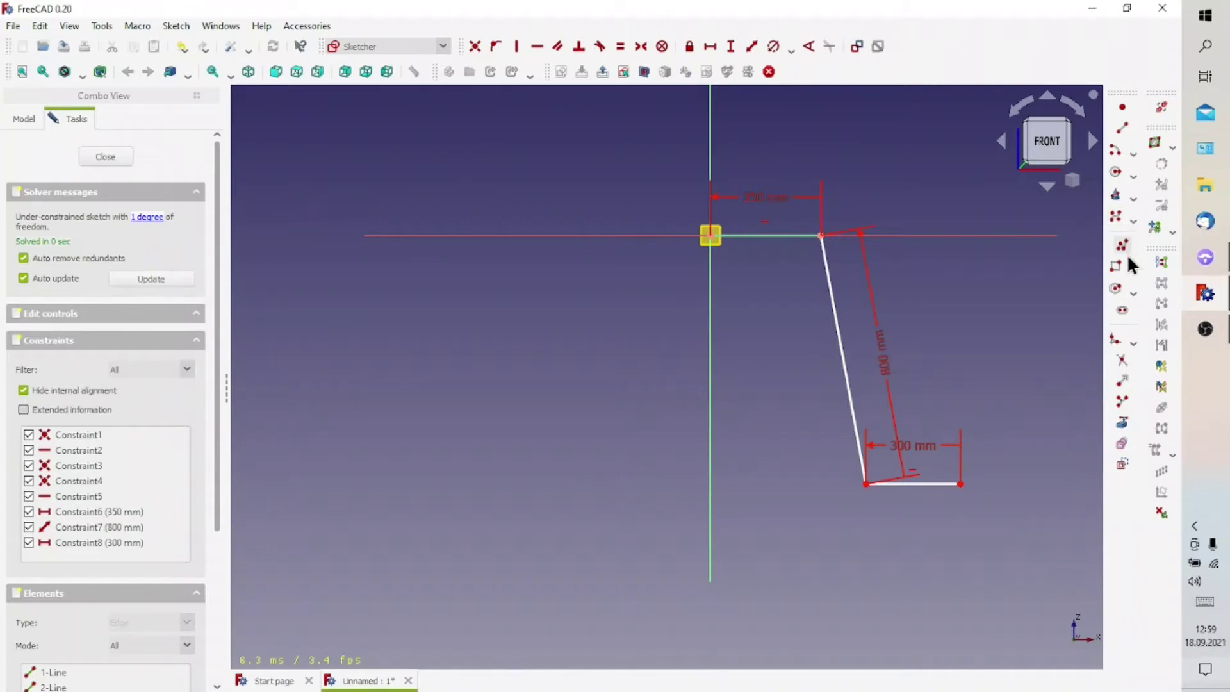
# - Round both corners with constraint-preserving fillets, made equal with a 100 mm radius
pyautogui.click(1133, 344)
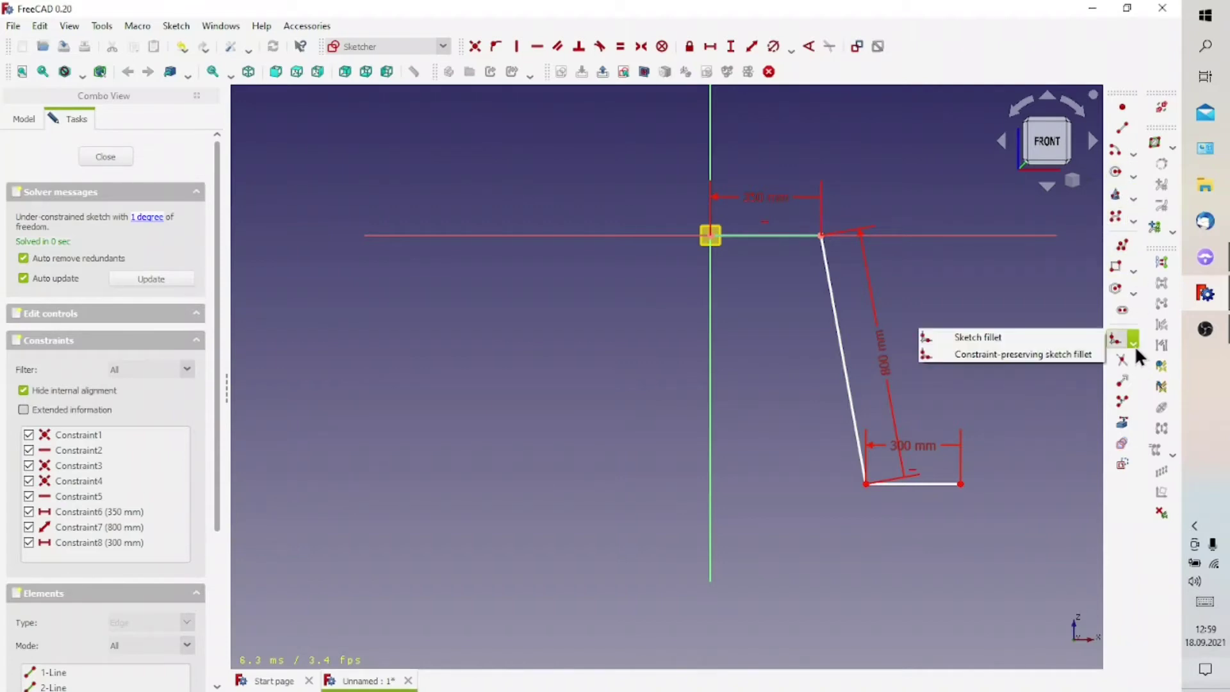
pyautogui.click(986, 353)
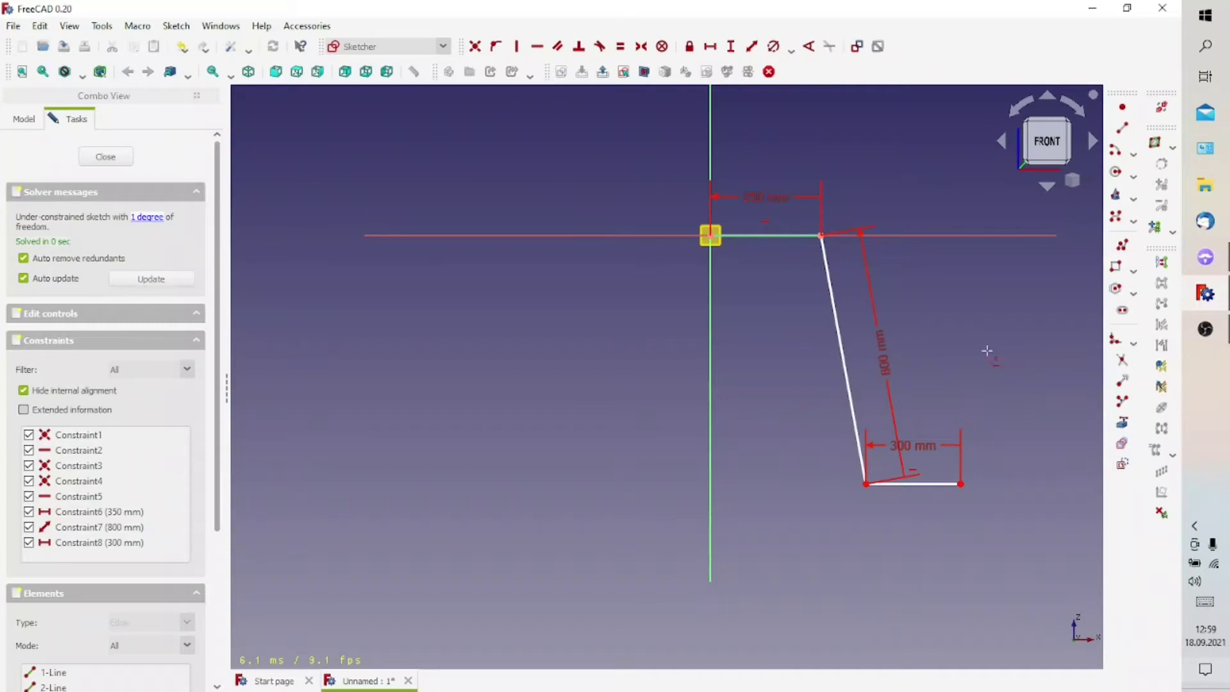
pyautogui.click(821, 237)
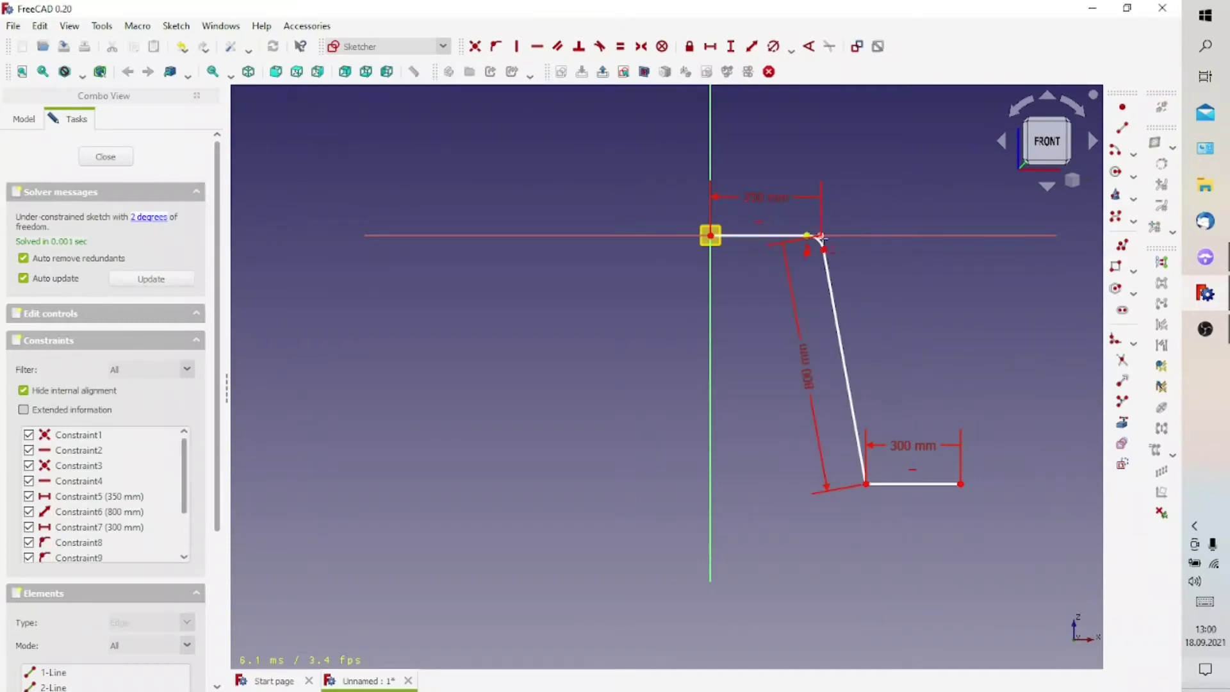
pyautogui.click(866, 485)
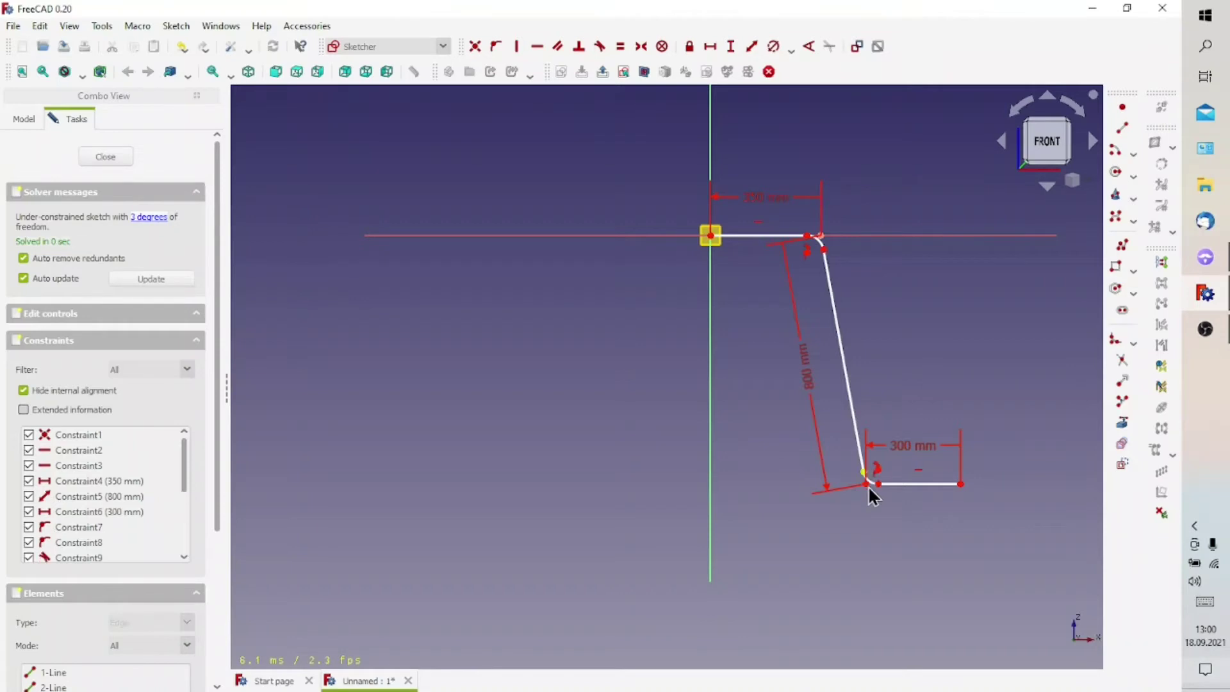
pyautogui.click(821, 242)
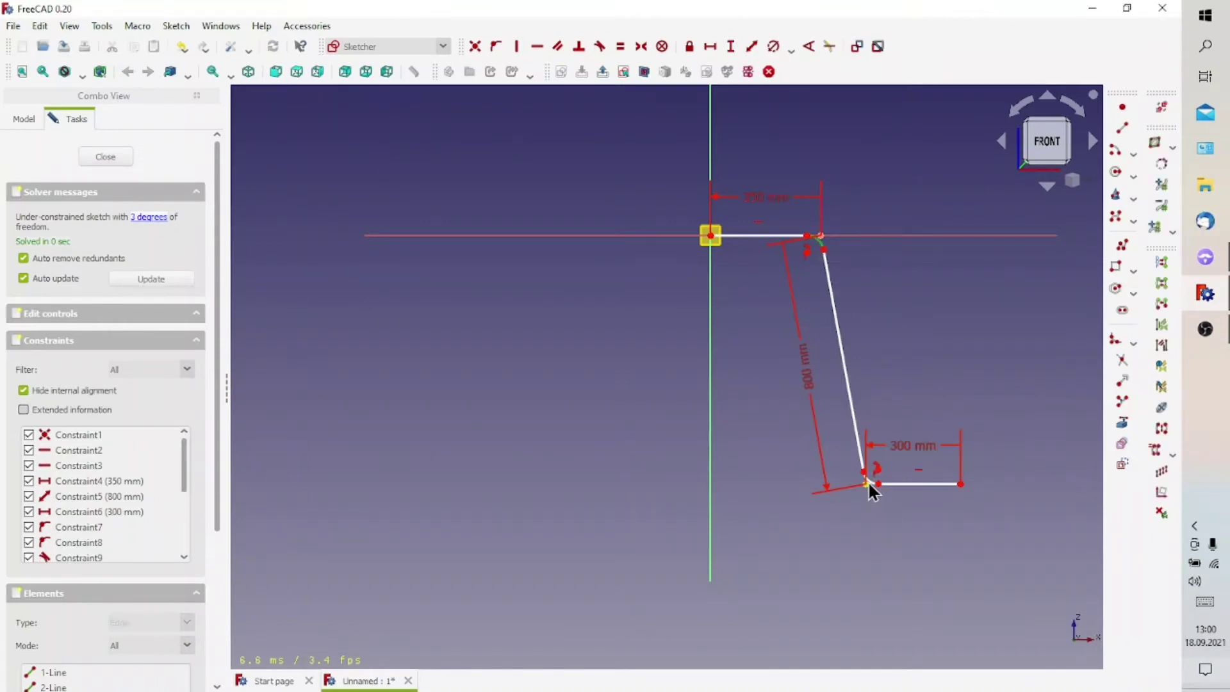
pyautogui.click(870, 482)
pyautogui.click(620, 47)
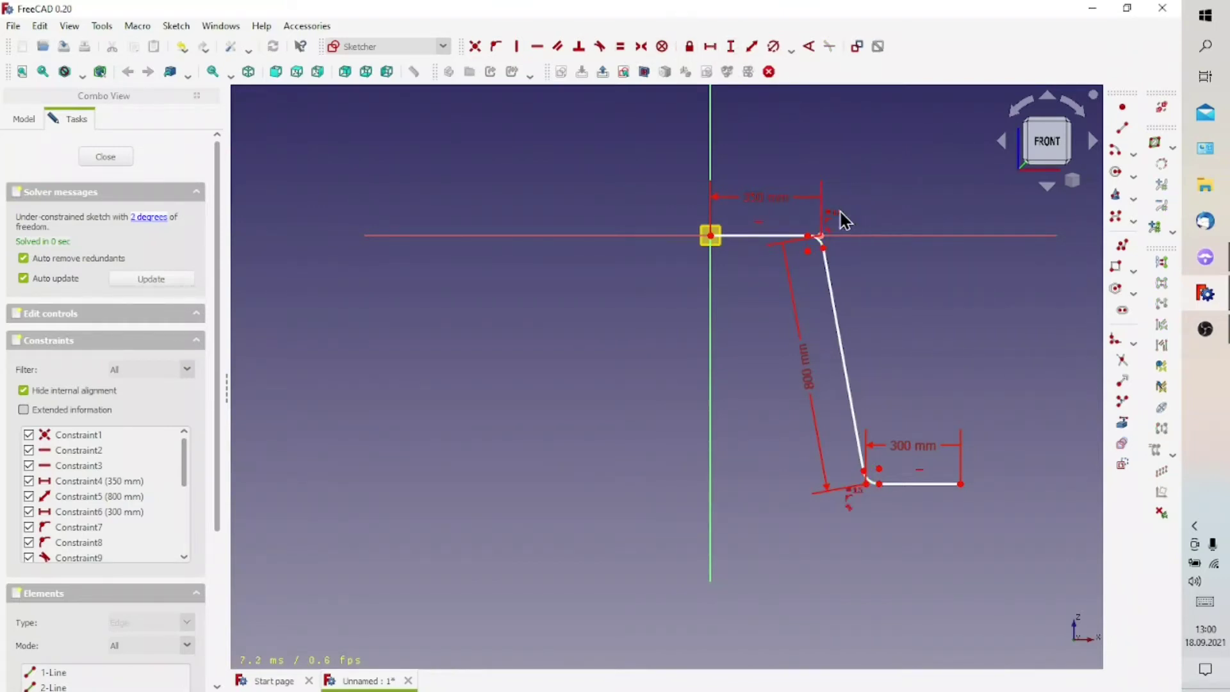
pyautogui.click(820, 242)
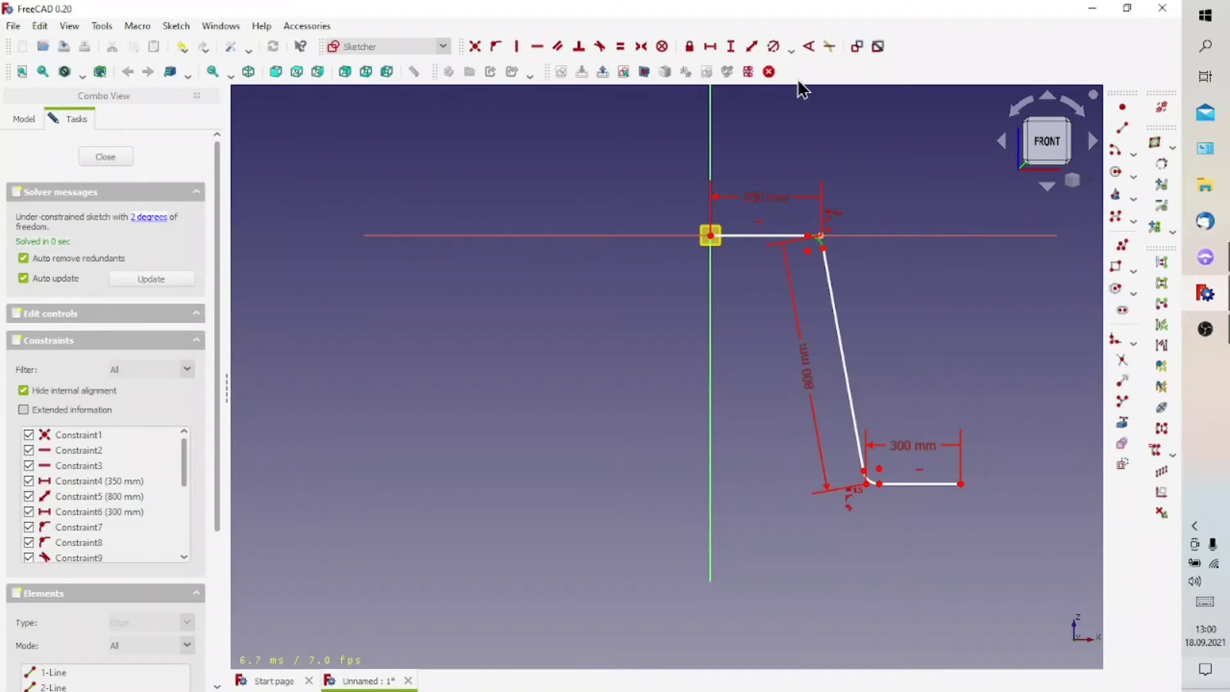
pyautogui.click(774, 44)
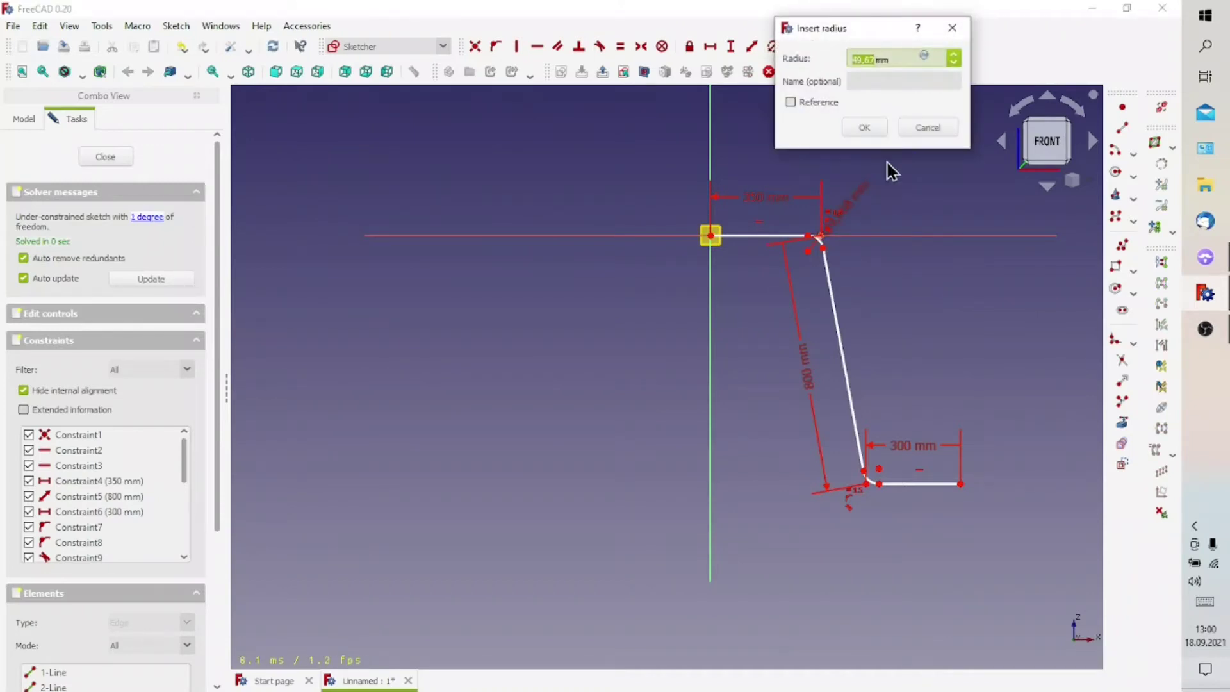
pyautogui.write('100')
pyautogui.press('Return')
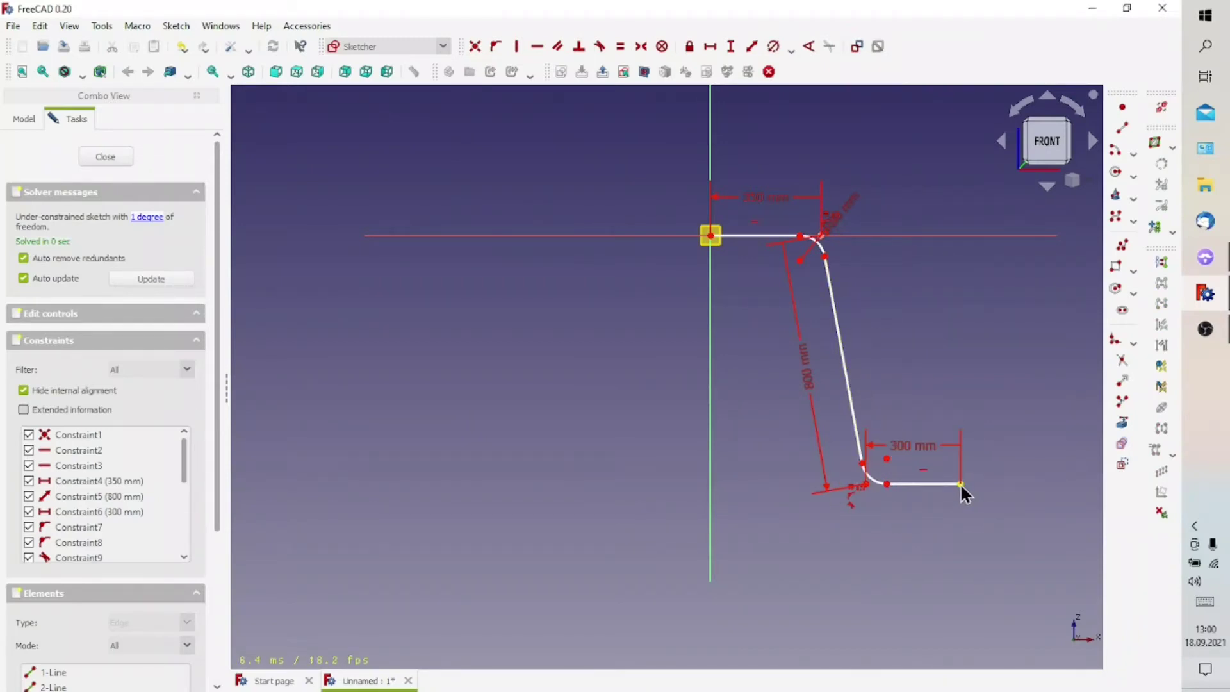
# - Fix the slanted line at 96° to the horizontal axis, fully constraining the sketch
pyautogui.moveTo(961, 485); pyautogui.dragTo(945, 486)
pyautogui.click(826, 275)
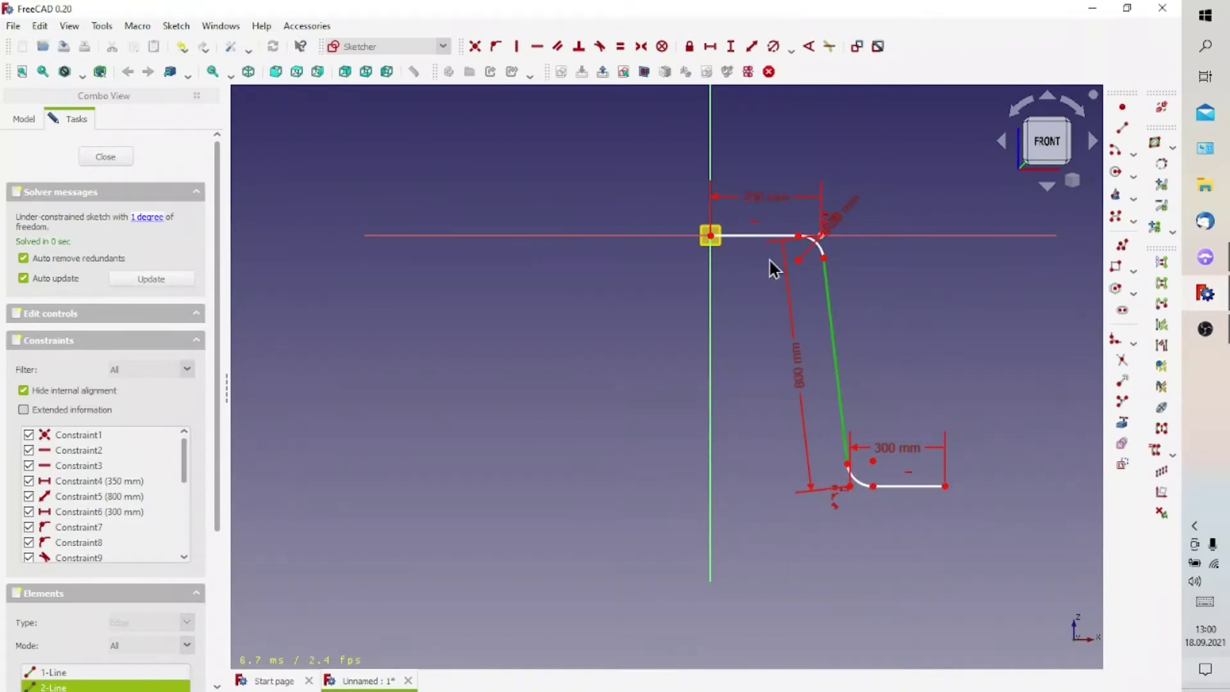
pyautogui.click(841, 236)
pyautogui.click(808, 47)
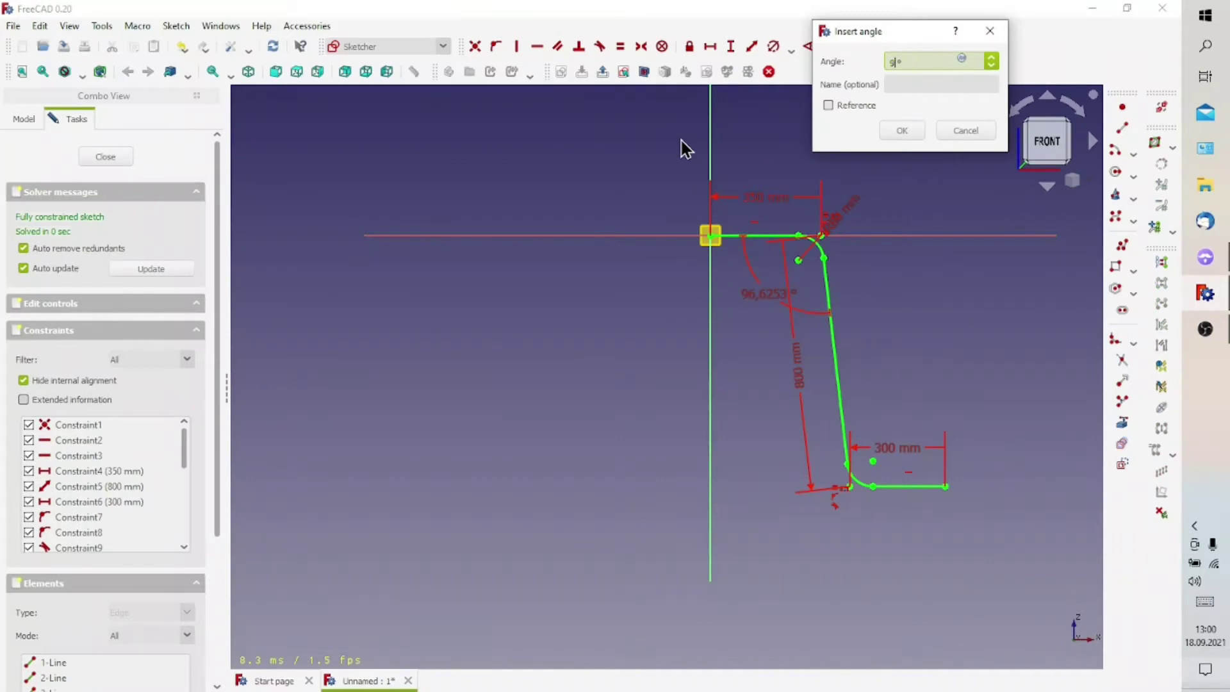
pyautogui.press('Return')
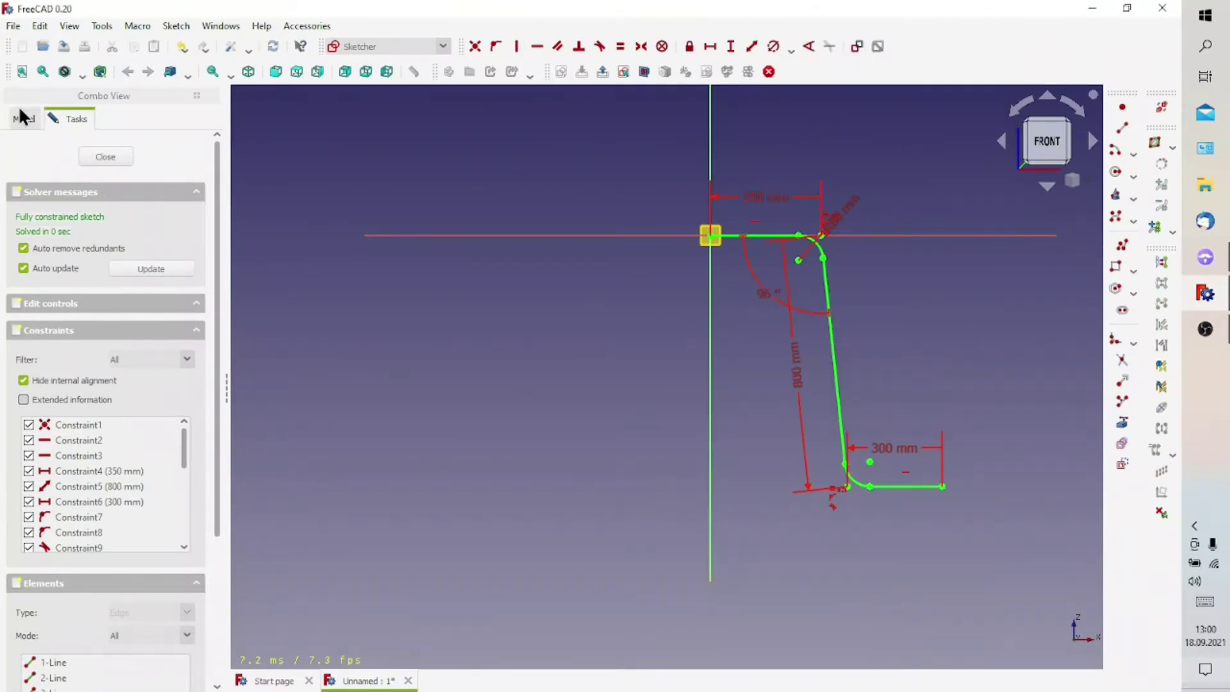
# - Close the first sketch and create a new sketch on DatumPlane001
pyautogui.click(111, 152)
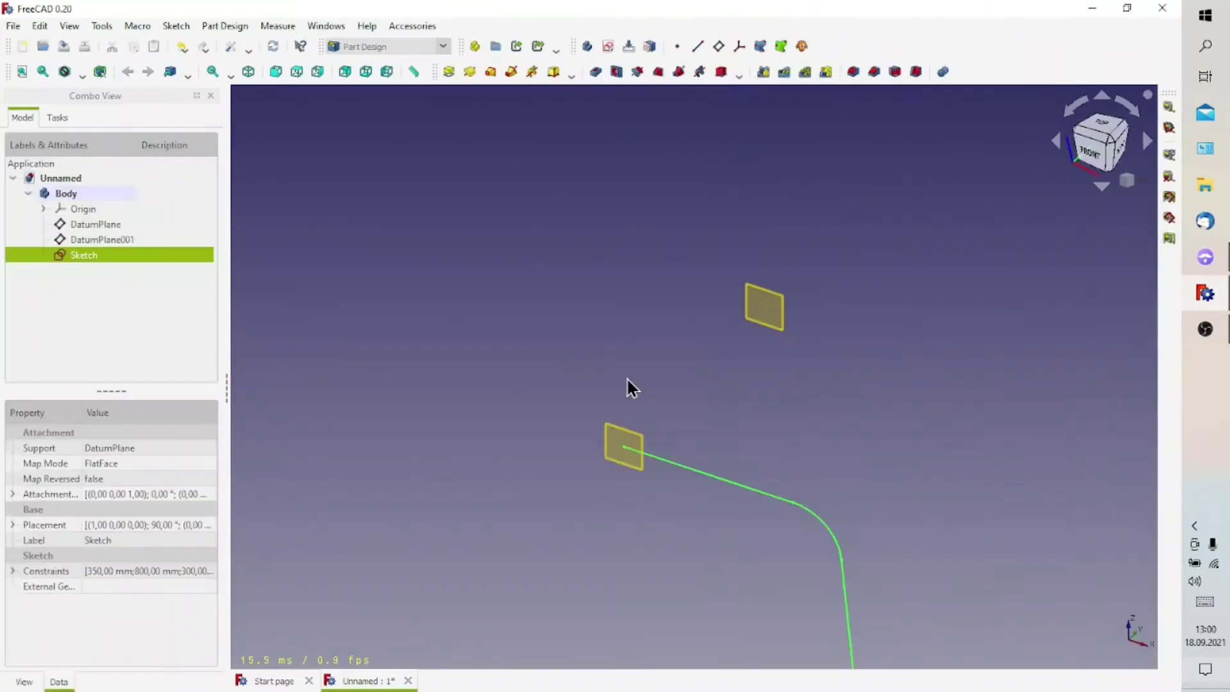
pyautogui.scroll(-5, 626, 378)
pyautogui.scroll(-3, 721, 402)
pyautogui.scroll(5, 813, 502)
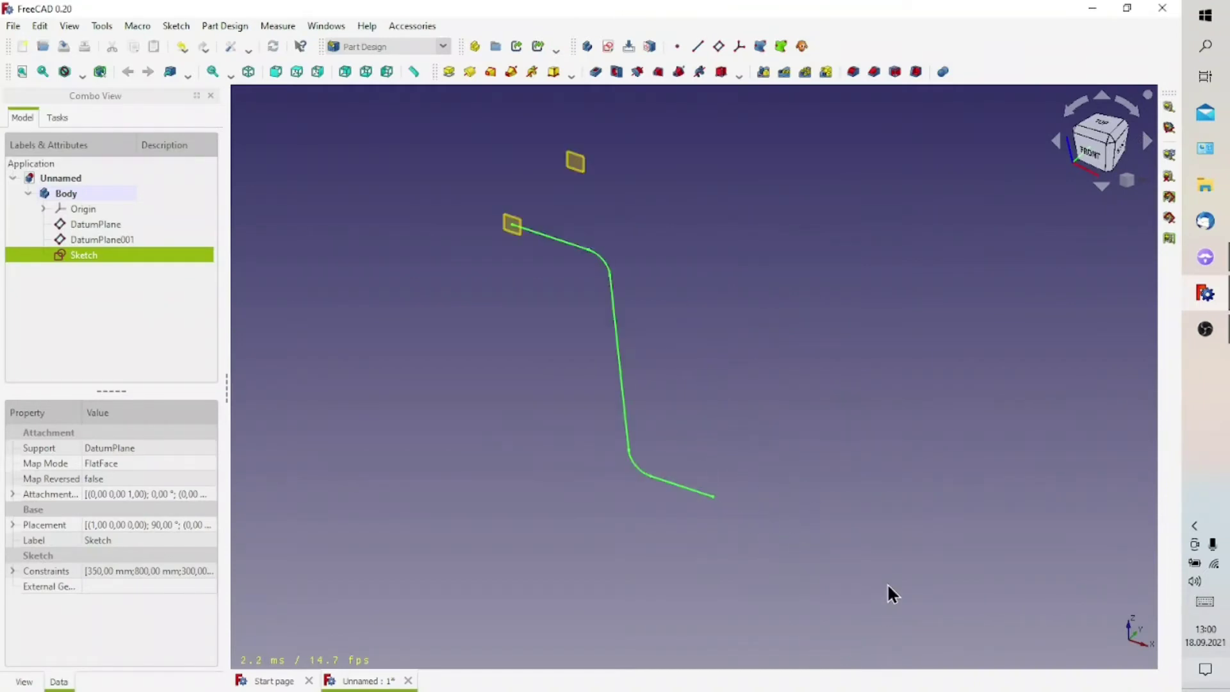
pyautogui.click(580, 169)
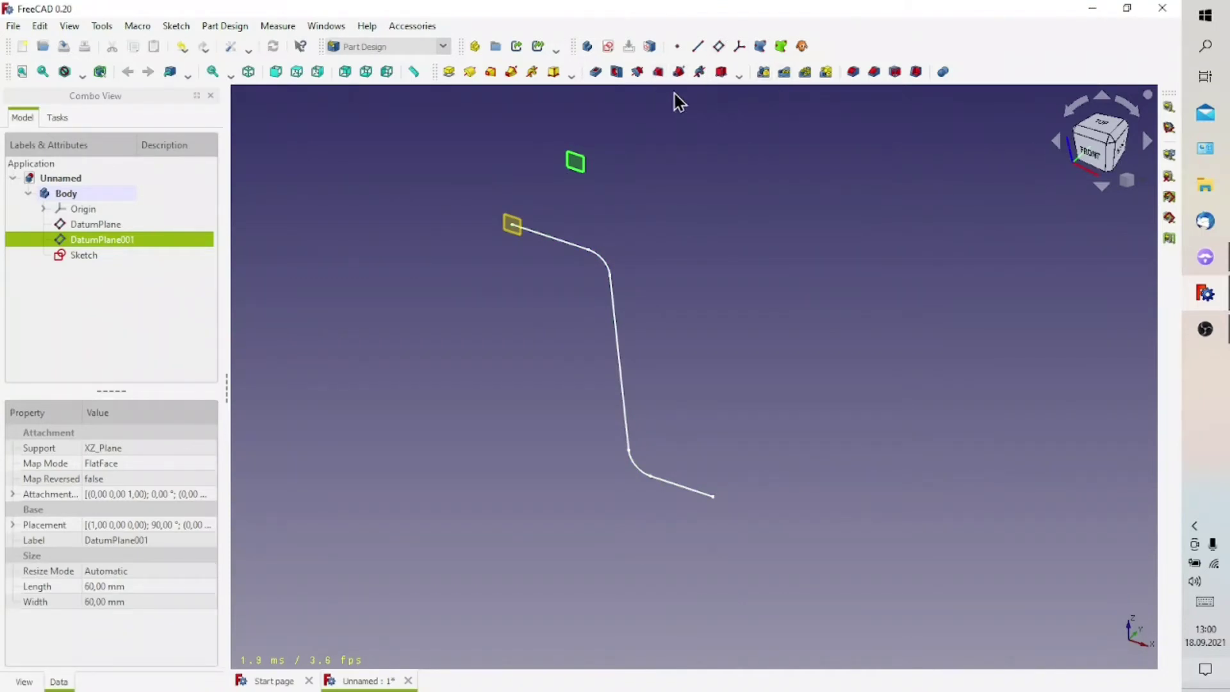
pyautogui.click(607, 47)
# - Carbon-copy the first sketch's filleted path into the new sketch and close it
pyautogui.moveTo(723, 251); pyautogui.dragTo(645, 282, button='middle')
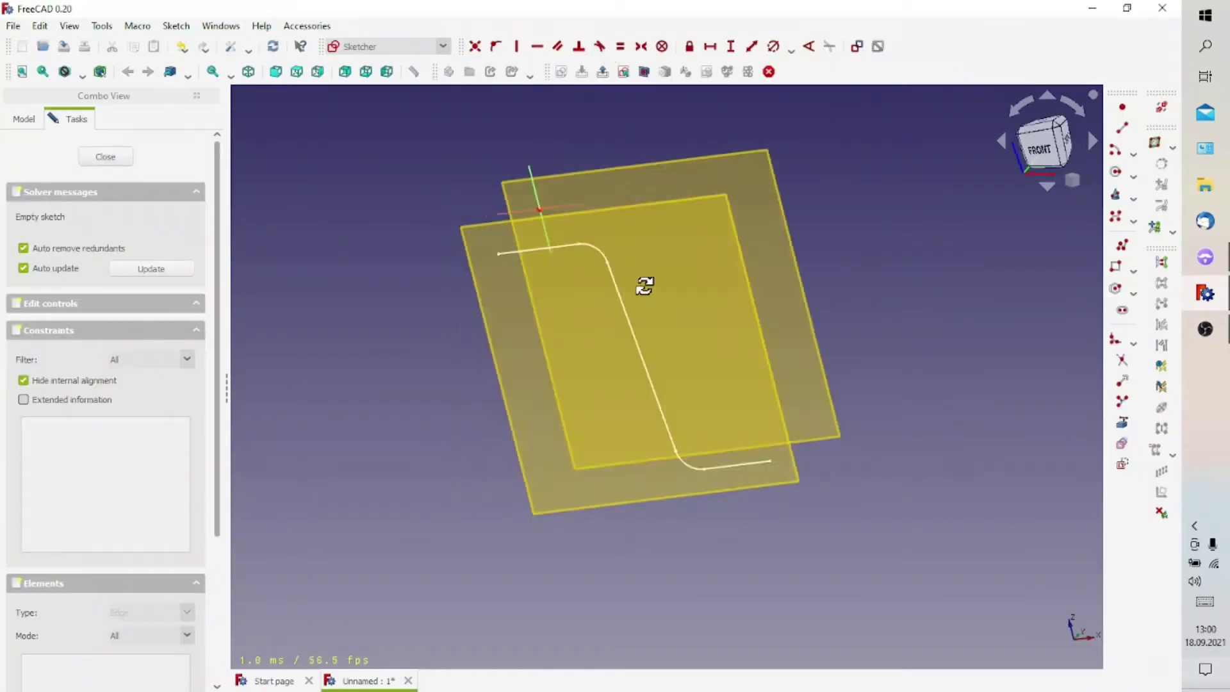
pyautogui.moveTo(997, 371)
pyautogui.mouseDown(button='middle')
pyautogui.moveTo(944, 421)
pyautogui.moveTo(880, 208)
pyautogui.mouseUp(button='middle')
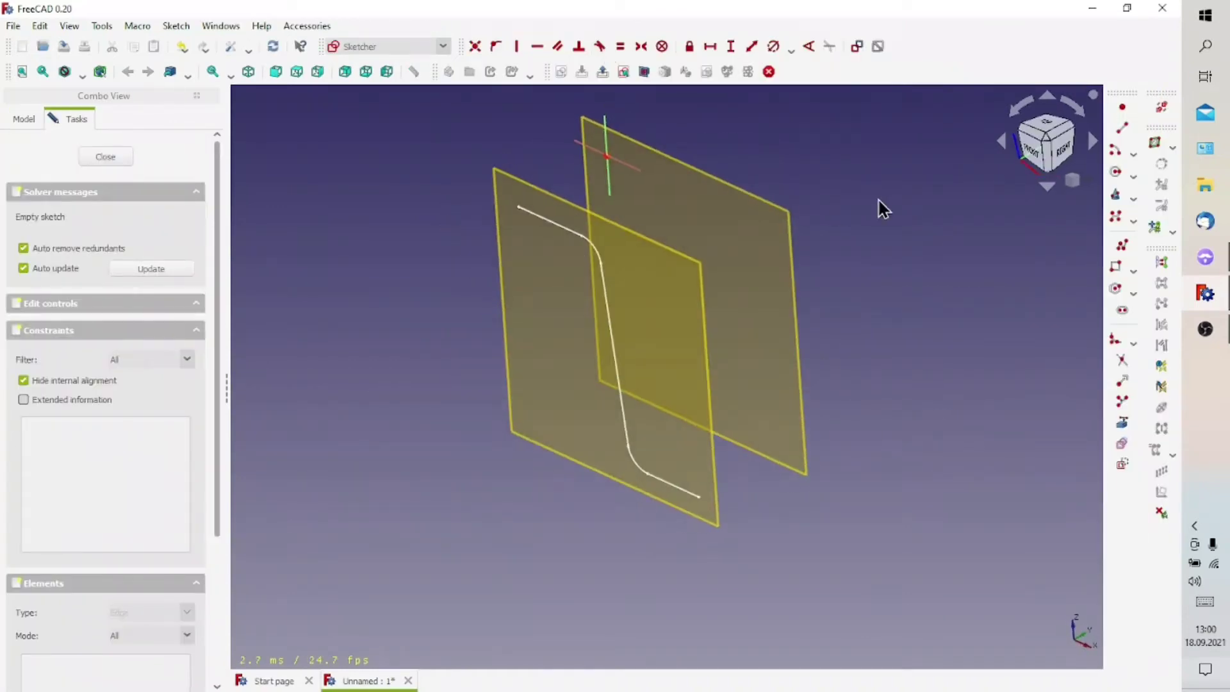
pyautogui.click(1125, 446)
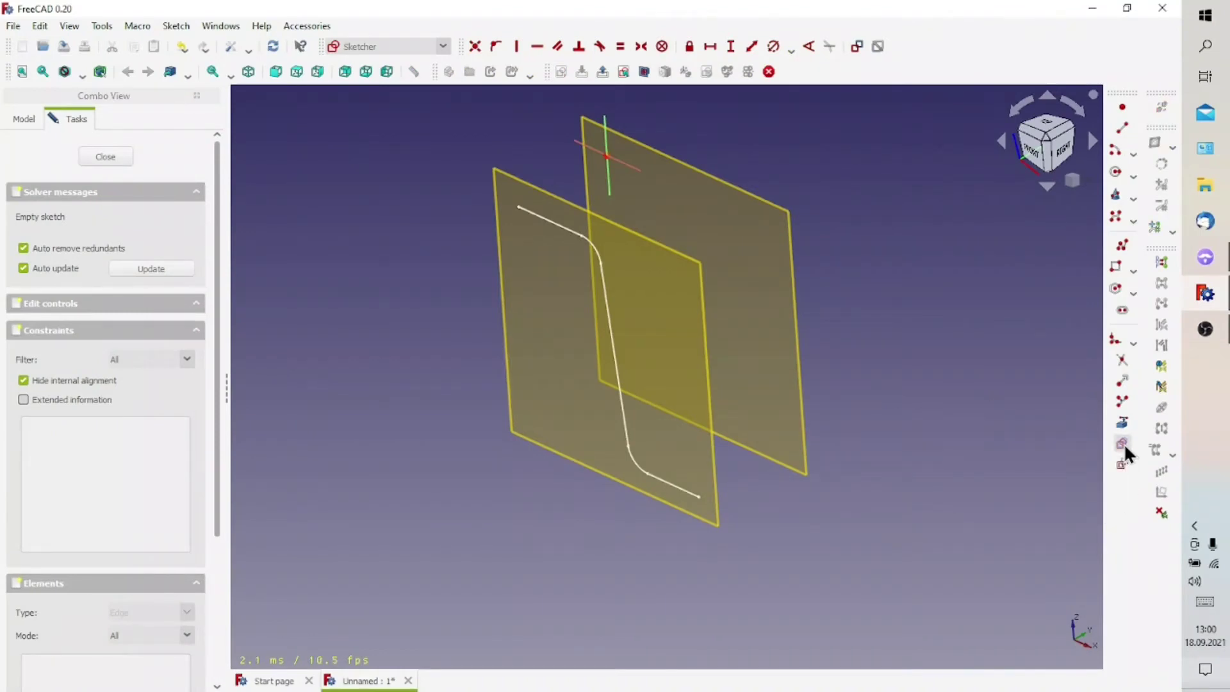
pyautogui.click(610, 336)
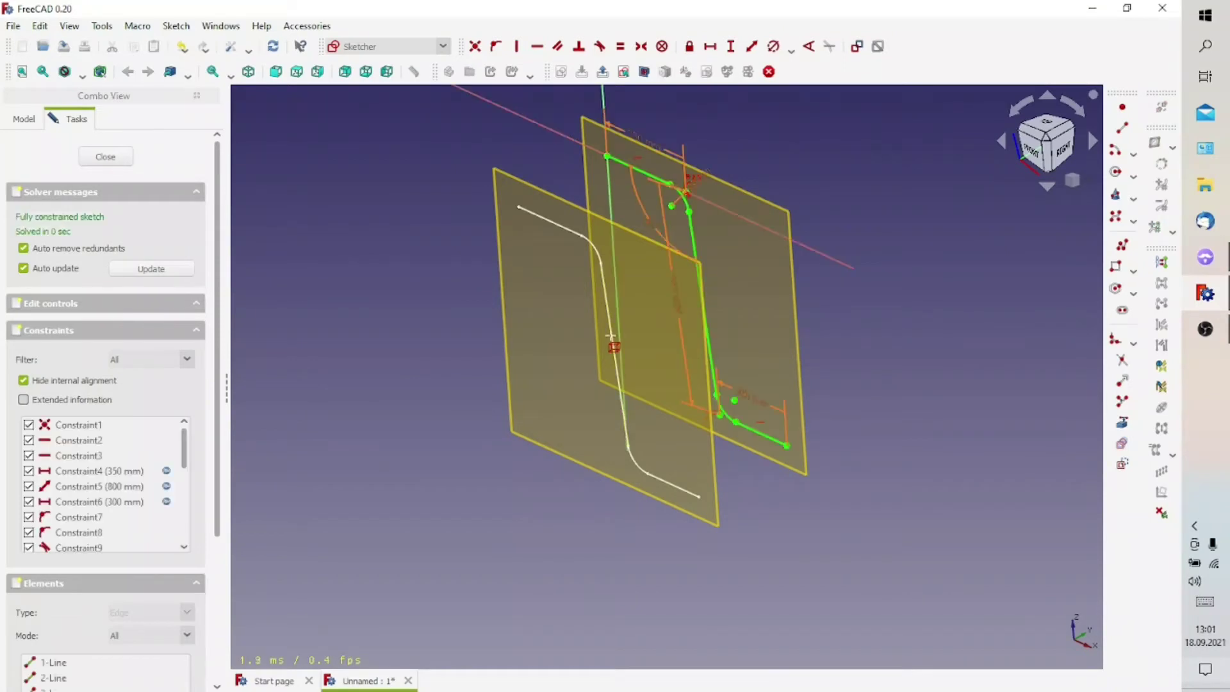
pyautogui.click(113, 155)
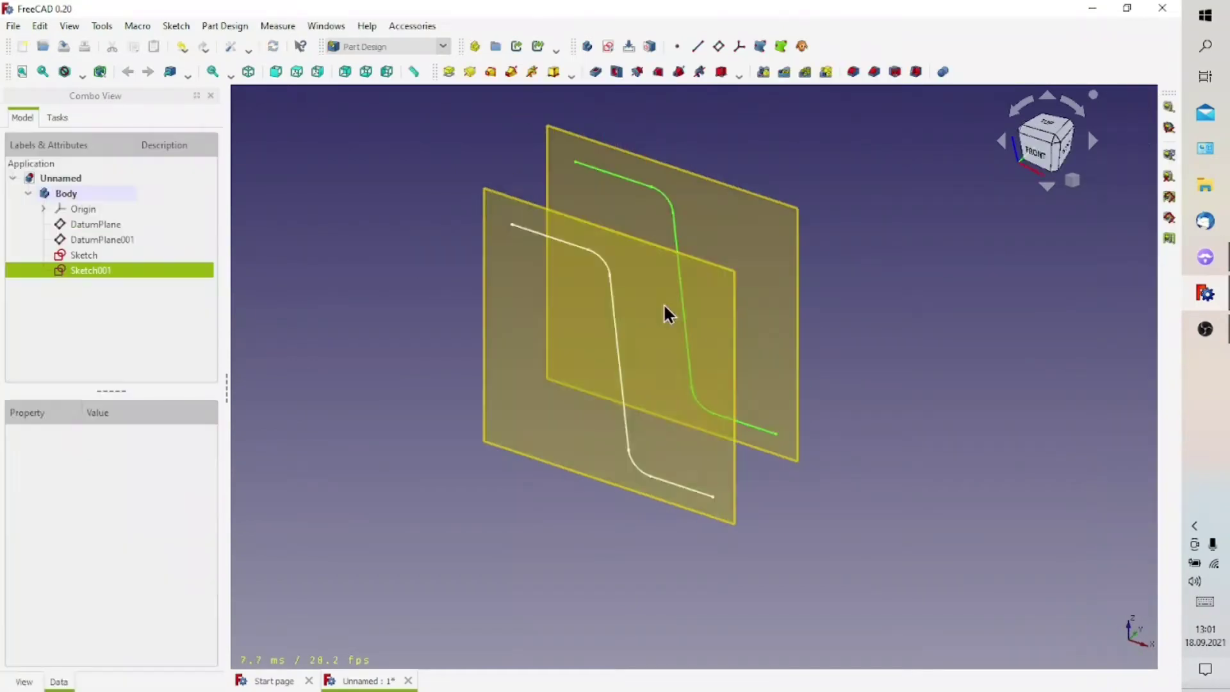
# - Hide both datum planes
pyautogui.moveTo(711, 324)
pyautogui.mouseDown(button='middle')
pyautogui.moveTo(639, 376)
pyautogui.moveTo(734, 306)
pyautogui.moveTo(766, 359)
pyautogui.moveTo(724, 373)
pyautogui.moveTo(717, 335)
pyautogui.moveTo(779, 408)
pyautogui.moveTo(781, 483)
pyautogui.mouseUp(button='middle')
pyautogui.click(755, 221)
pyautogui.press('space')
pyautogui.click(702, 286)
pyautogui.press('space')
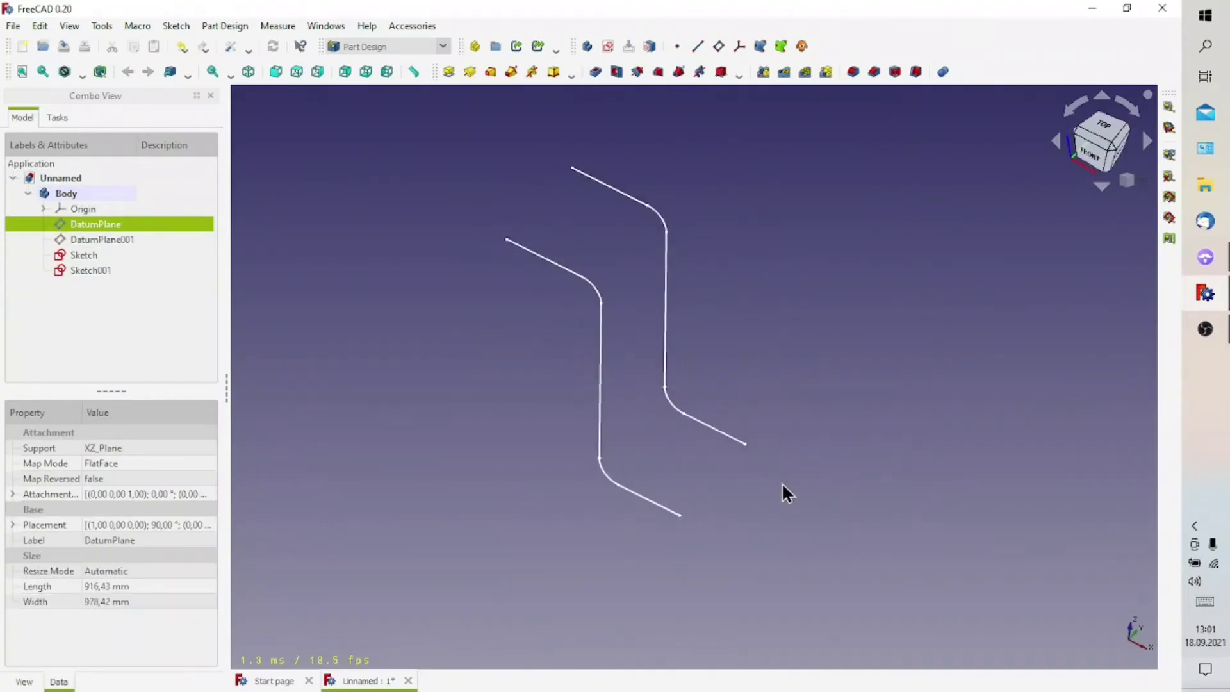
pyautogui.scroll(-3, 774, 506)
pyautogui.scroll(6, 737, 519)
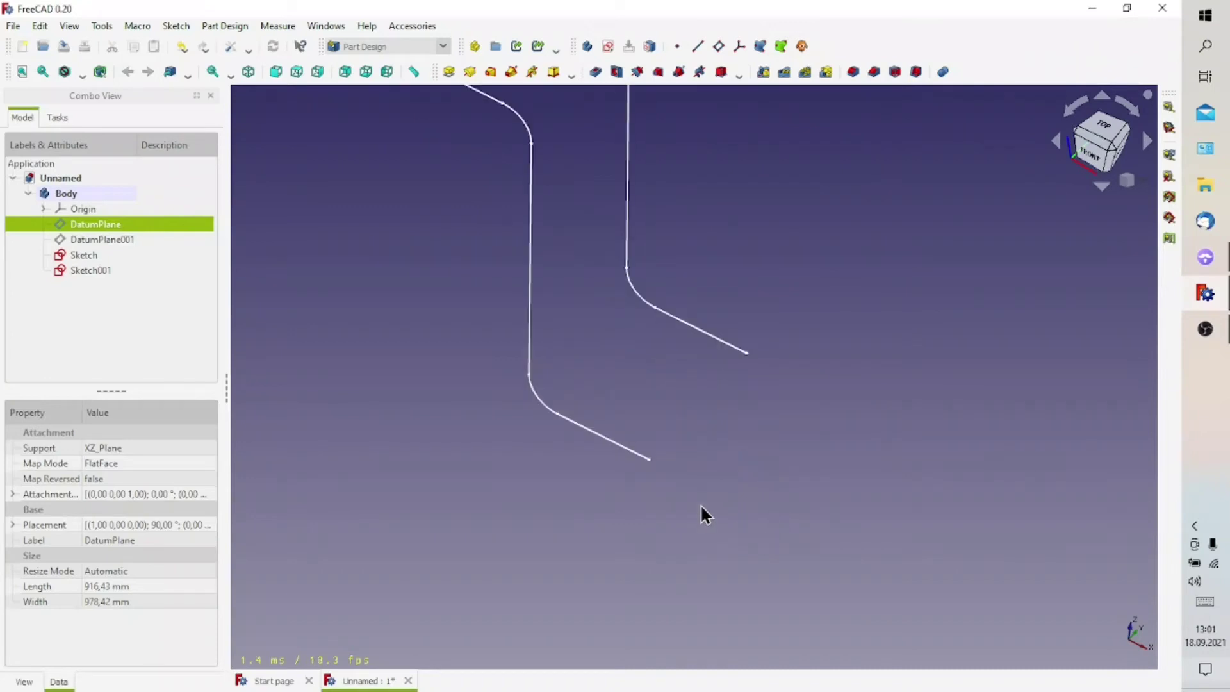
# - Create DatumPlane002 through both sketches' path endpoints and start a sketch on it
pyautogui.click(651, 464)
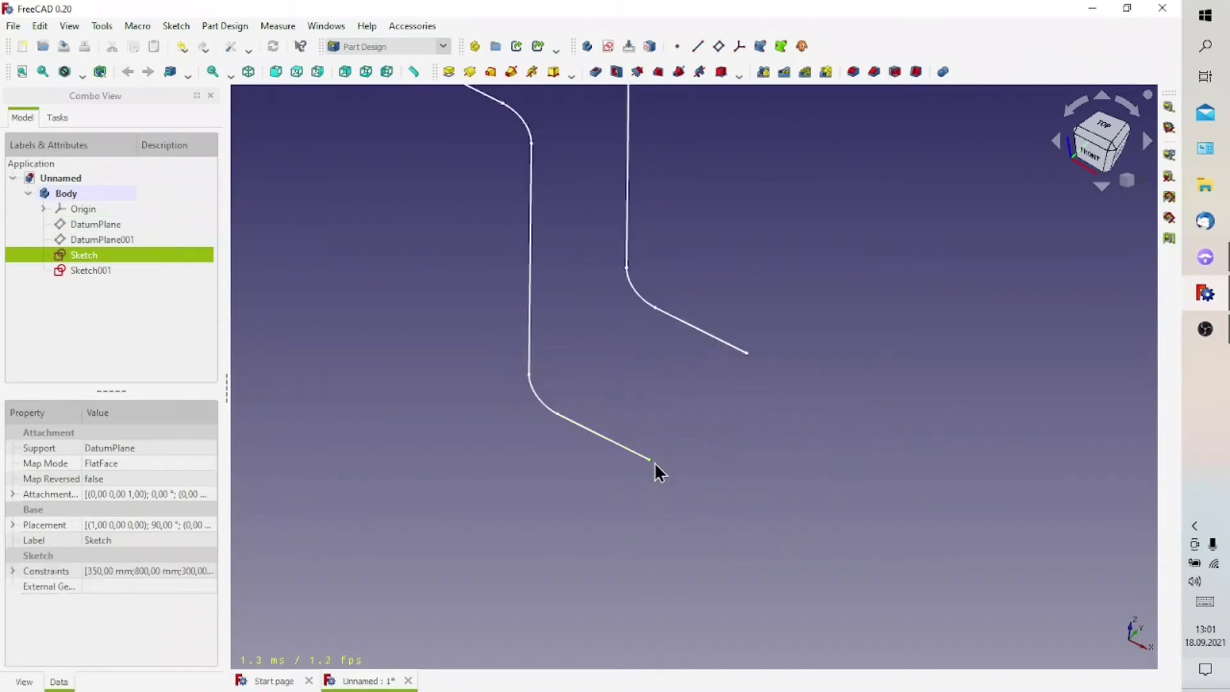
pyautogui.keyDown('ctrl'); pyautogui.click(747, 354); pyautogui.keyUp('ctrl')
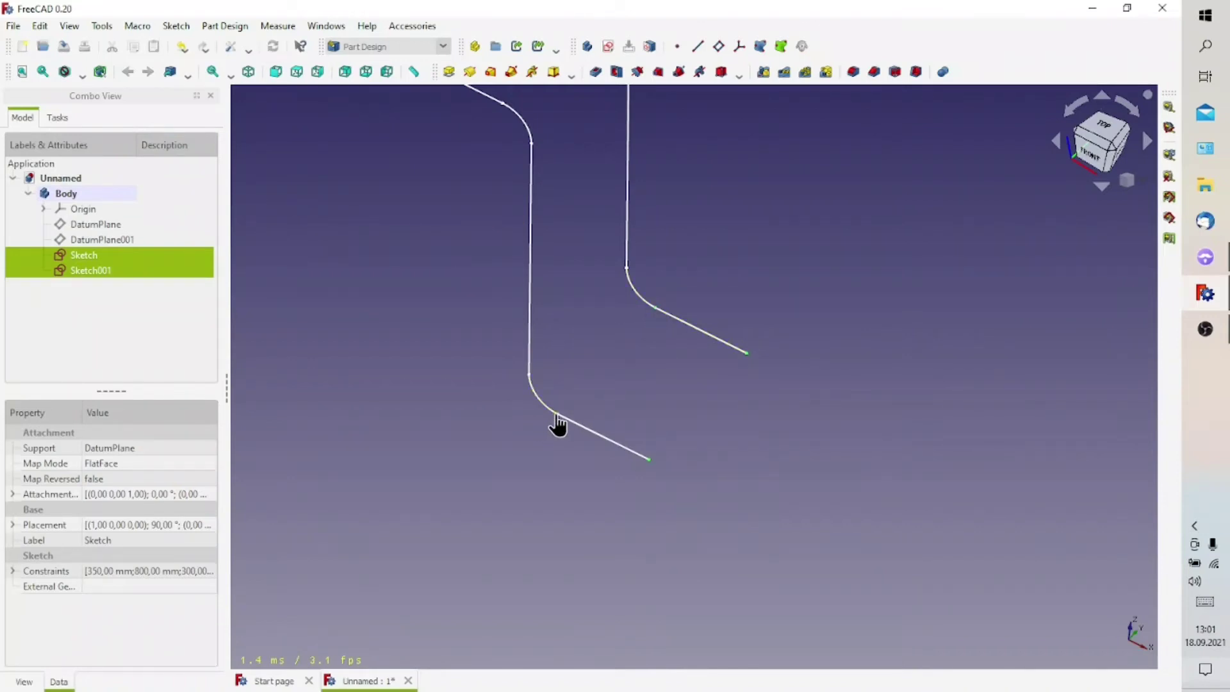
pyautogui.click(719, 46)
pyautogui.moveTo(728, 332)
pyautogui.mouseDown(button='middle')
pyautogui.moveTo(633, 310)
pyautogui.moveTo(694, 340)
pyautogui.mouseUp(button='middle')
pyautogui.click(96, 159)
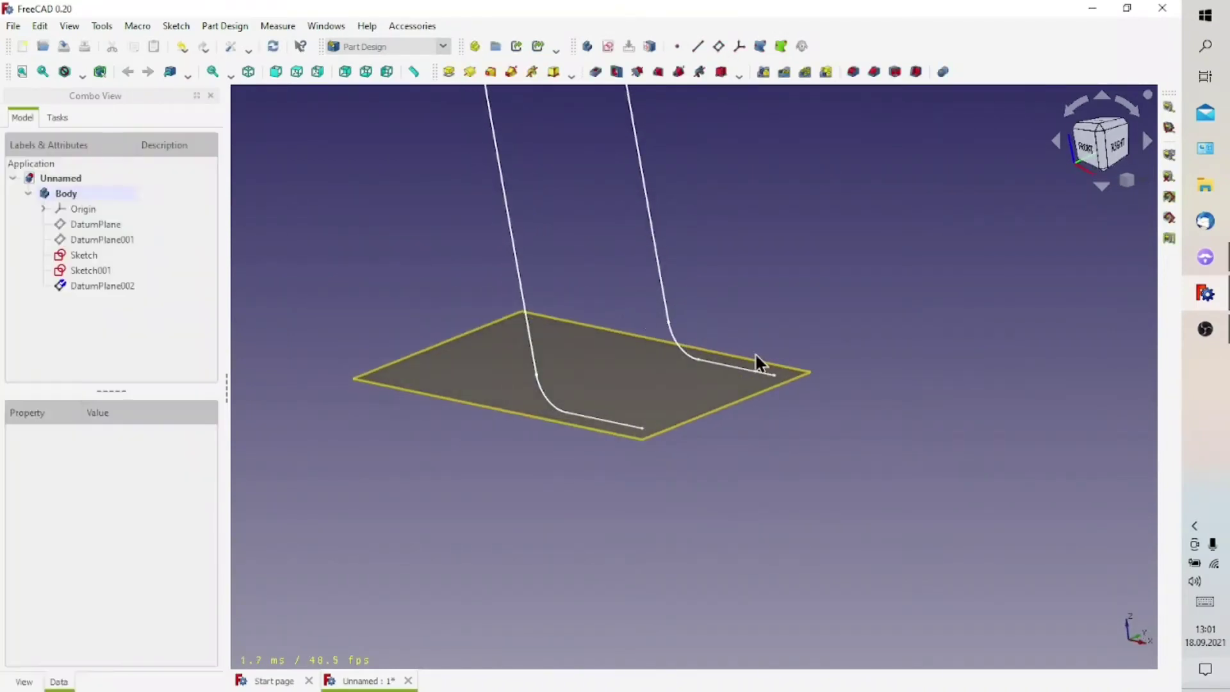
pyautogui.moveTo(787, 351); pyautogui.dragTo(659, 404, button='middle')
pyautogui.click(663, 403)
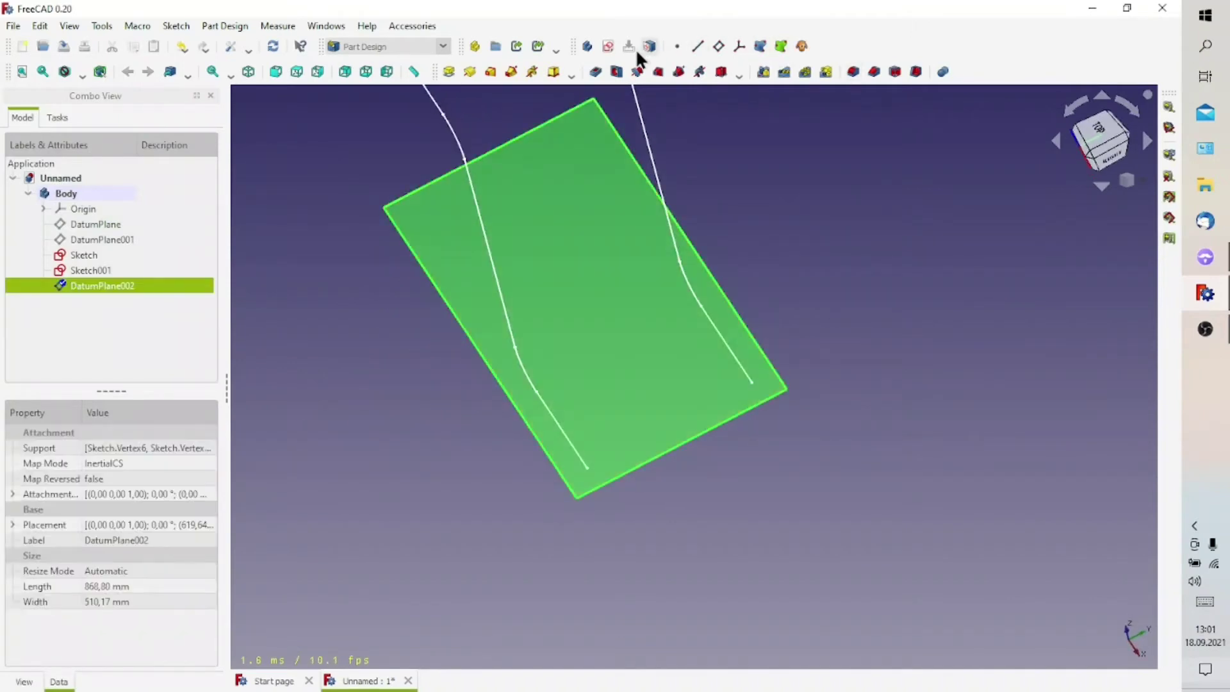
pyautogui.click(610, 47)
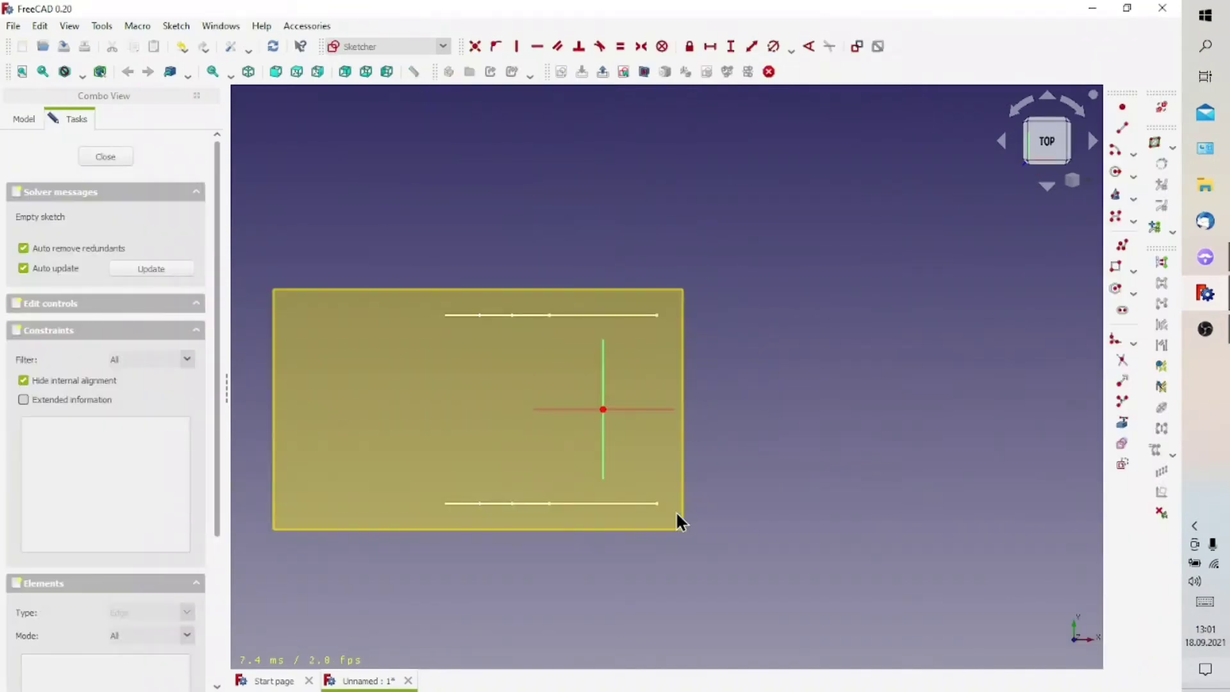
# - Add both paths' end segments as external geometry in the new sketch
pyautogui.moveTo(675, 487); pyautogui.dragTo(703, 382, button='middle')
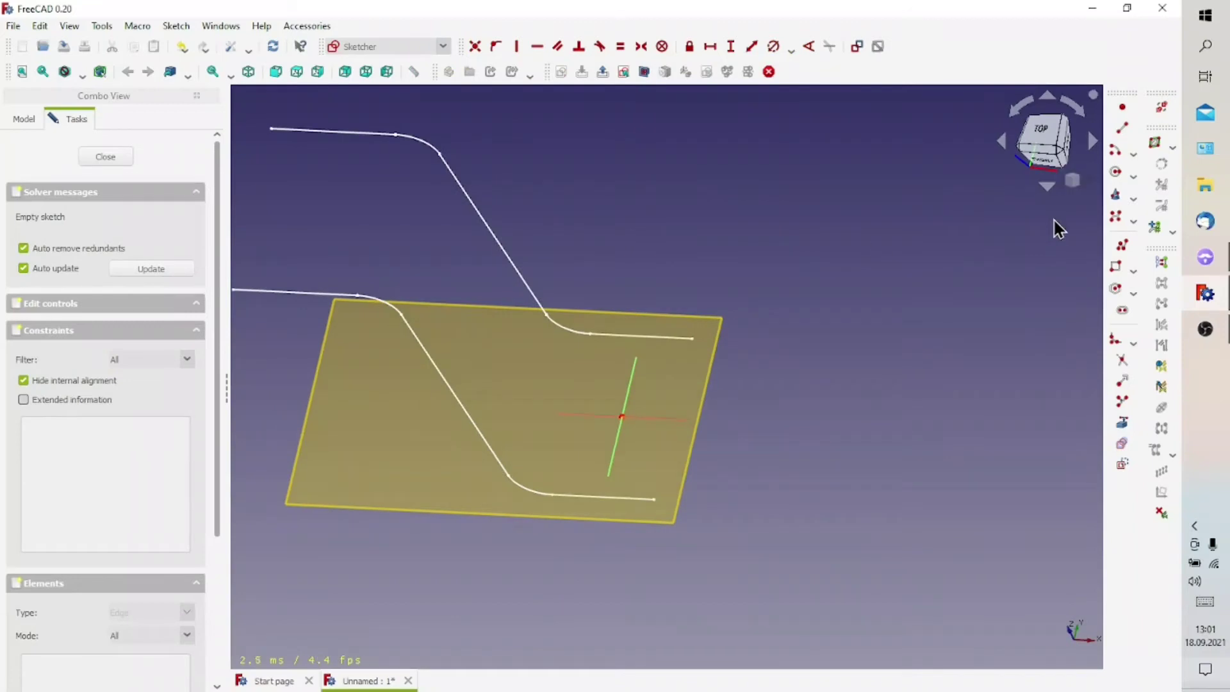
pyautogui.click(689, 338)
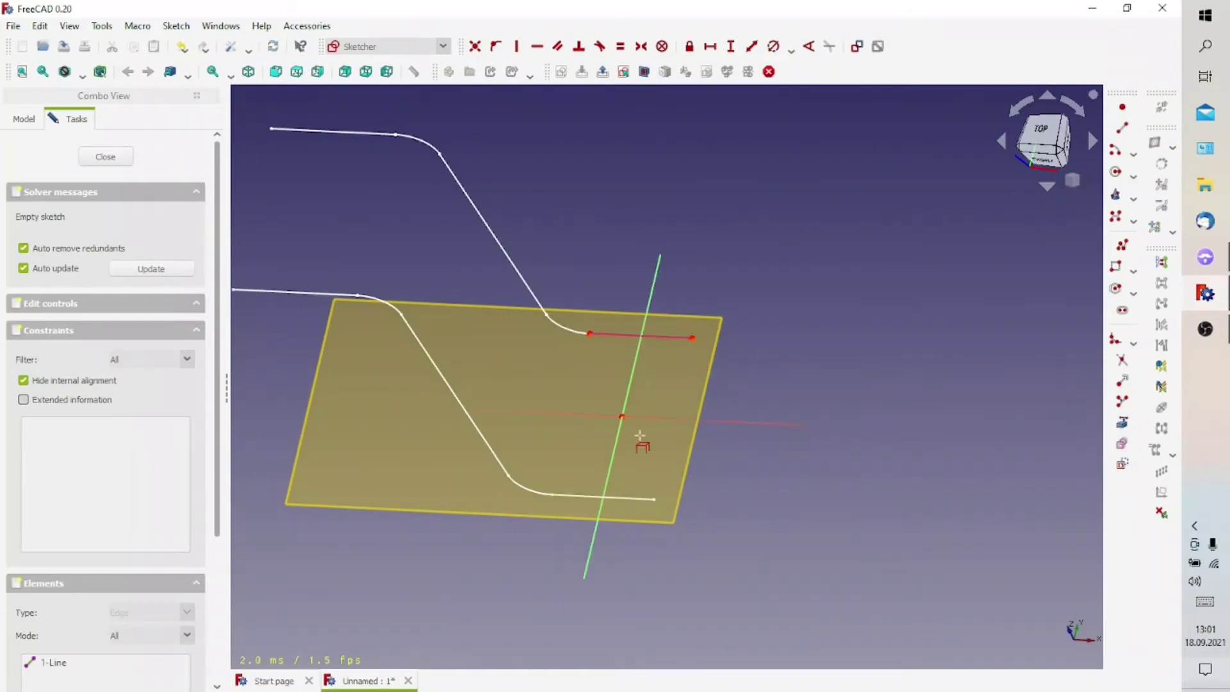
pyautogui.click(640, 498)
pyautogui.scroll(-1, 760, 486)
pyautogui.scroll(3, 741, 483)
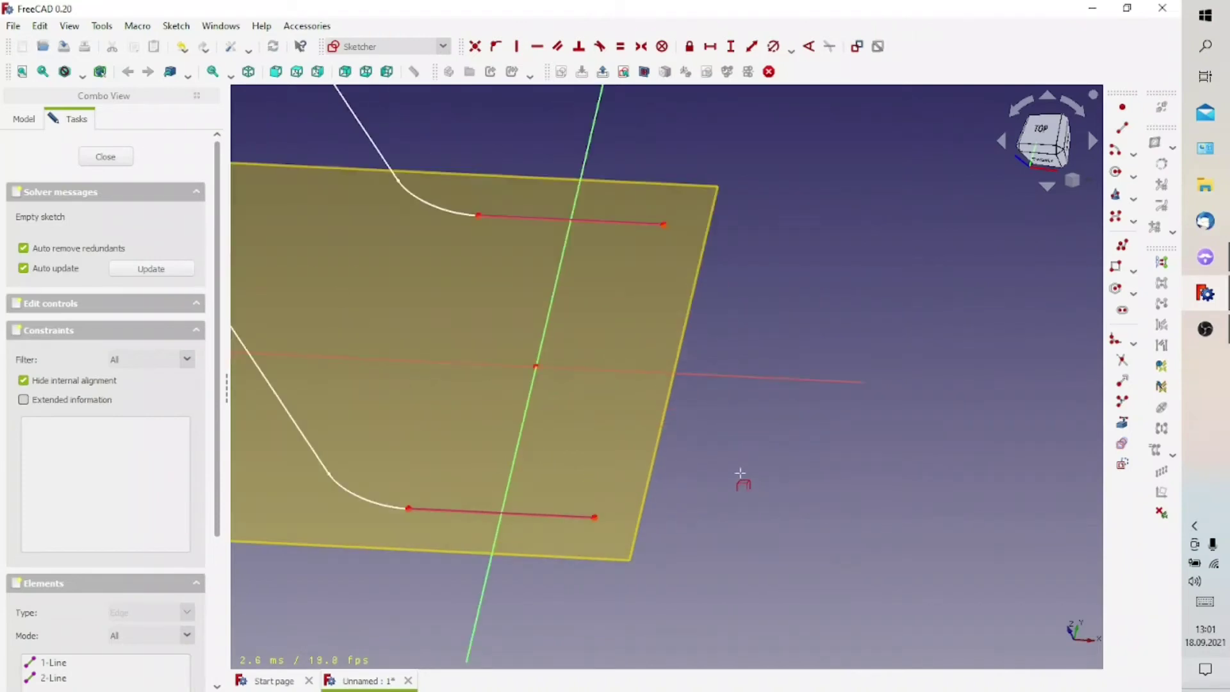
# - Draw a three-line connector from the upper path end down to the lower path end
pyautogui.click(1121, 245)
pyautogui.click(662, 224)
pyautogui.click(743, 226)
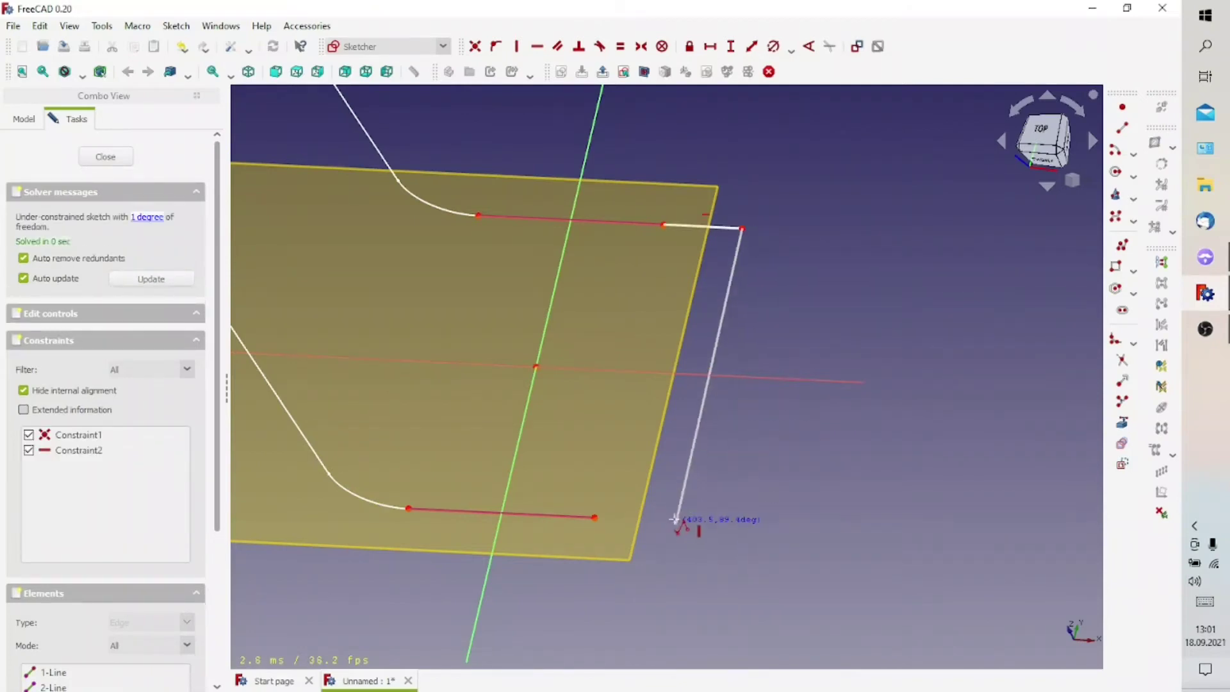
pyautogui.click(673, 526)
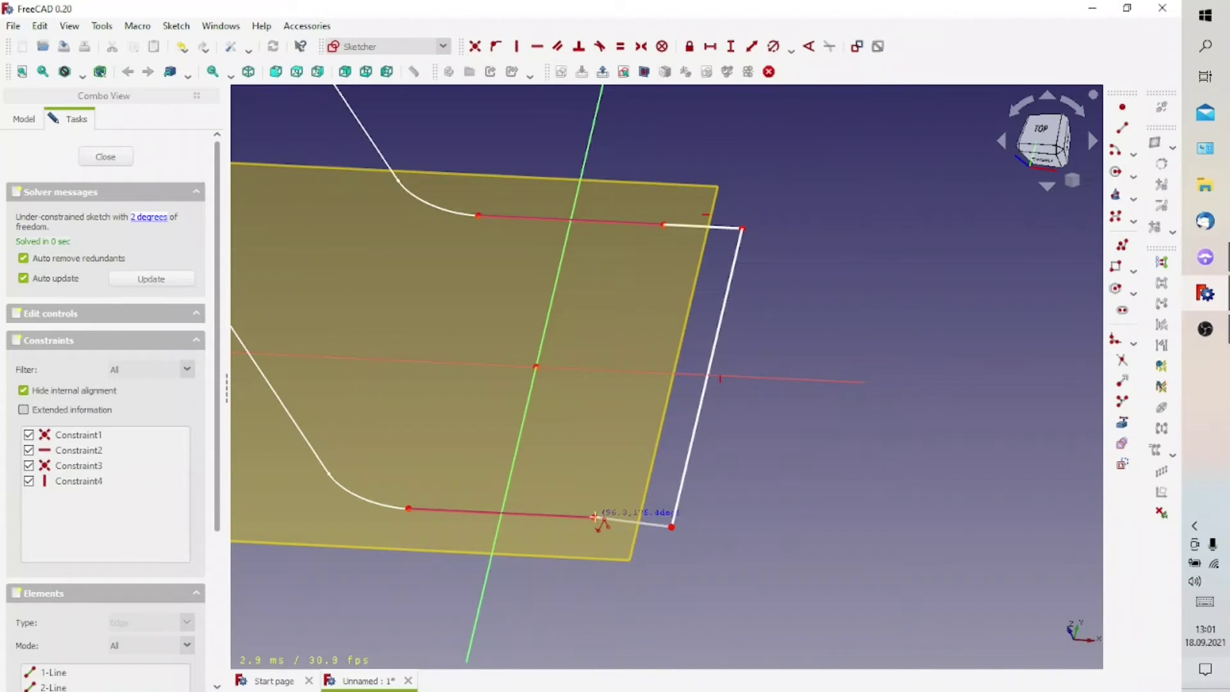
pyautogui.click(594, 516)
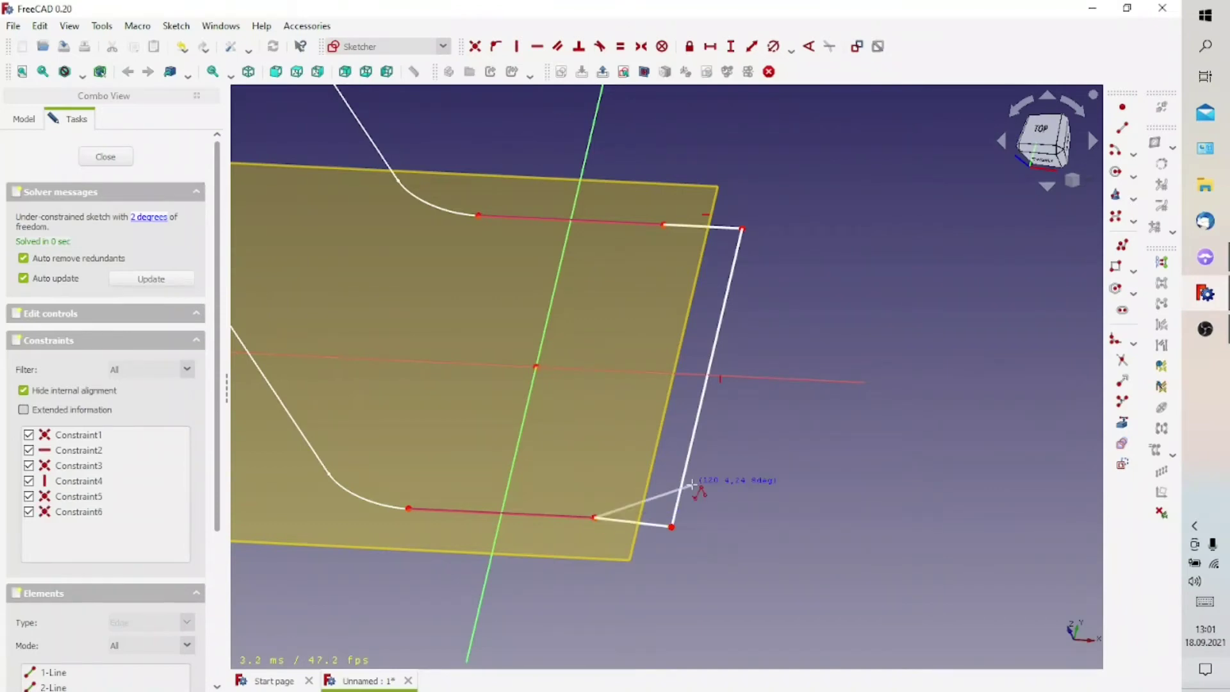
pyautogui.rightClick(643, 525)
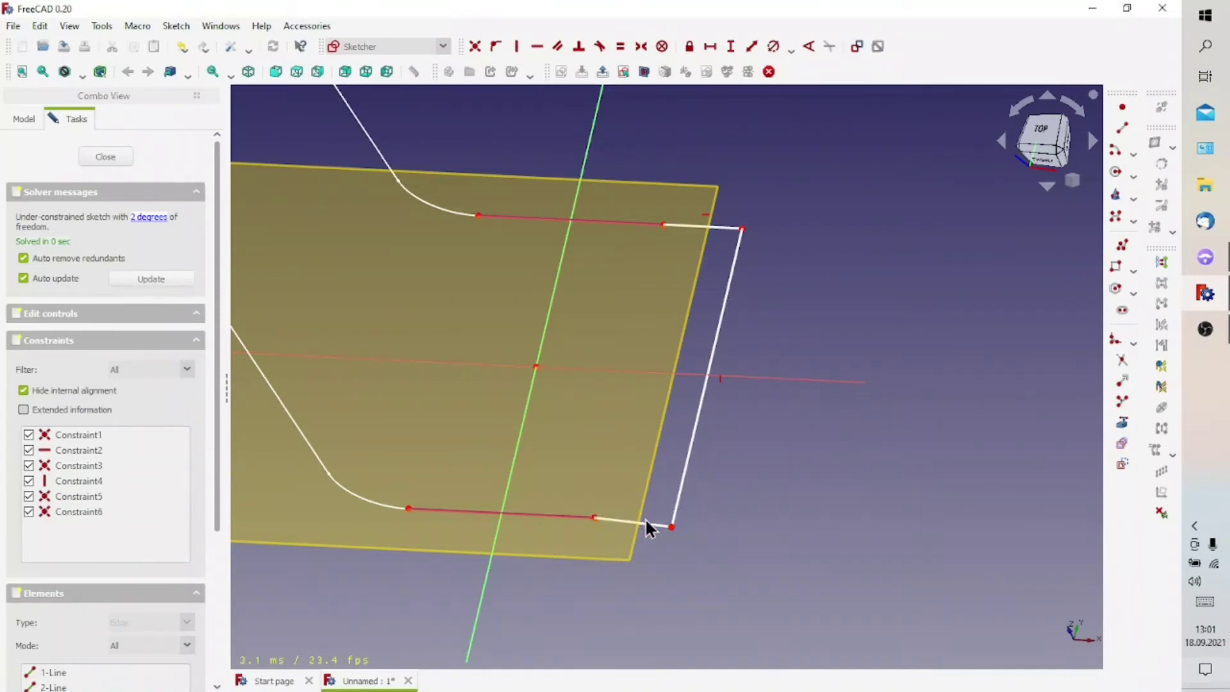
# - Make the connector's bottom segment horizontal with a 120 mm horizontal length
pyautogui.click(646, 524)
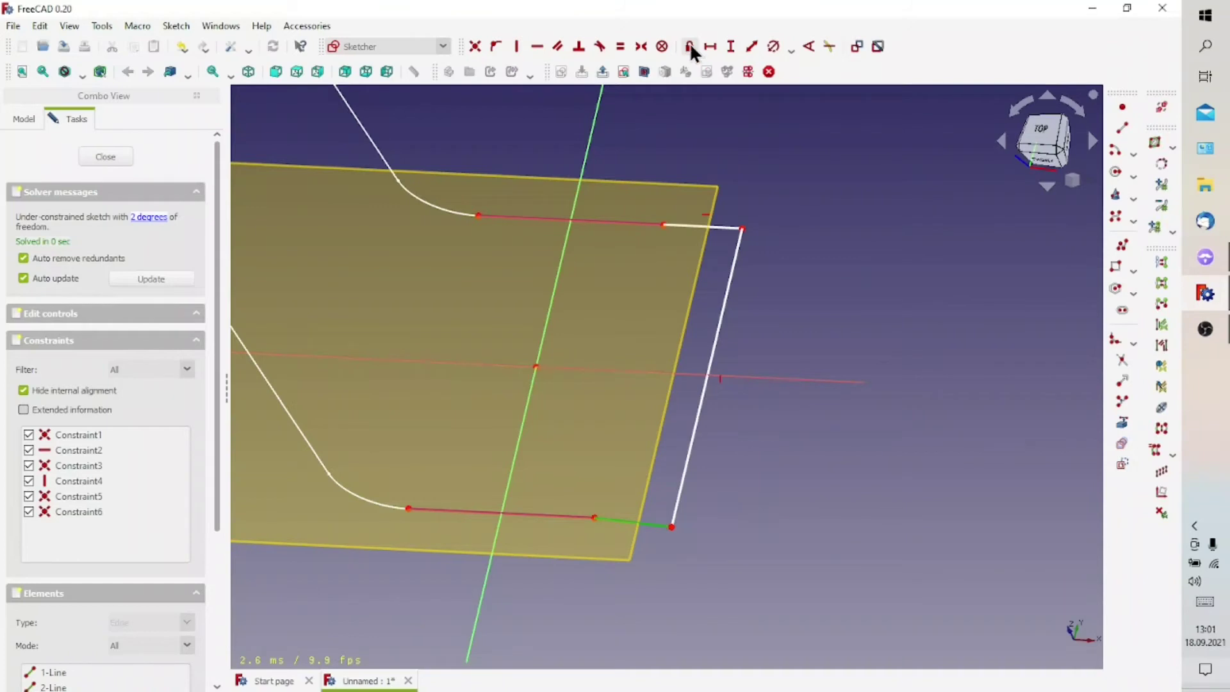
pyautogui.click(536, 48)
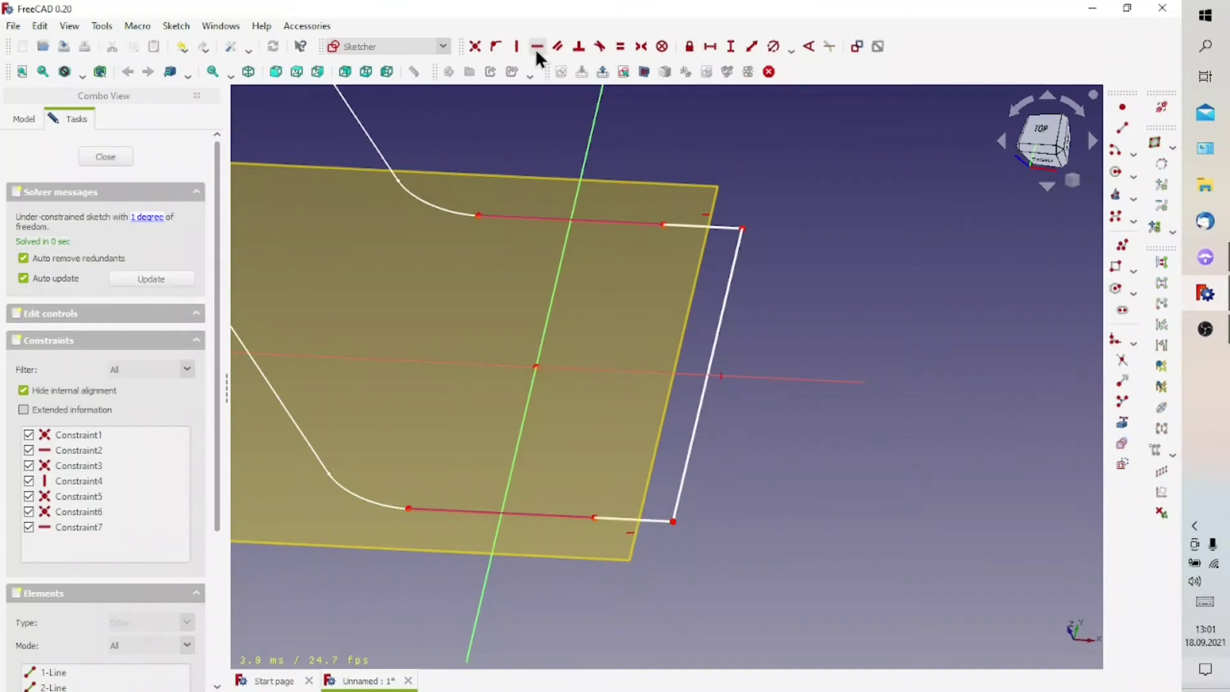
pyautogui.click(659, 521)
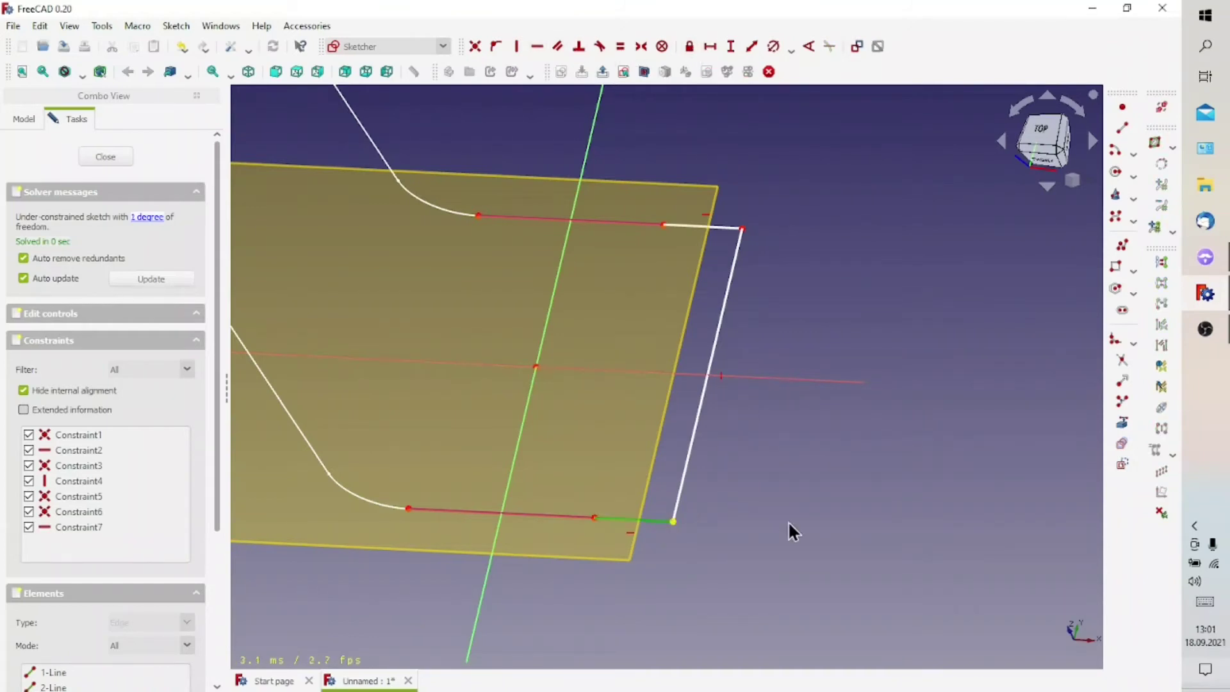
pyautogui.click(709, 46)
pyautogui.write('120')
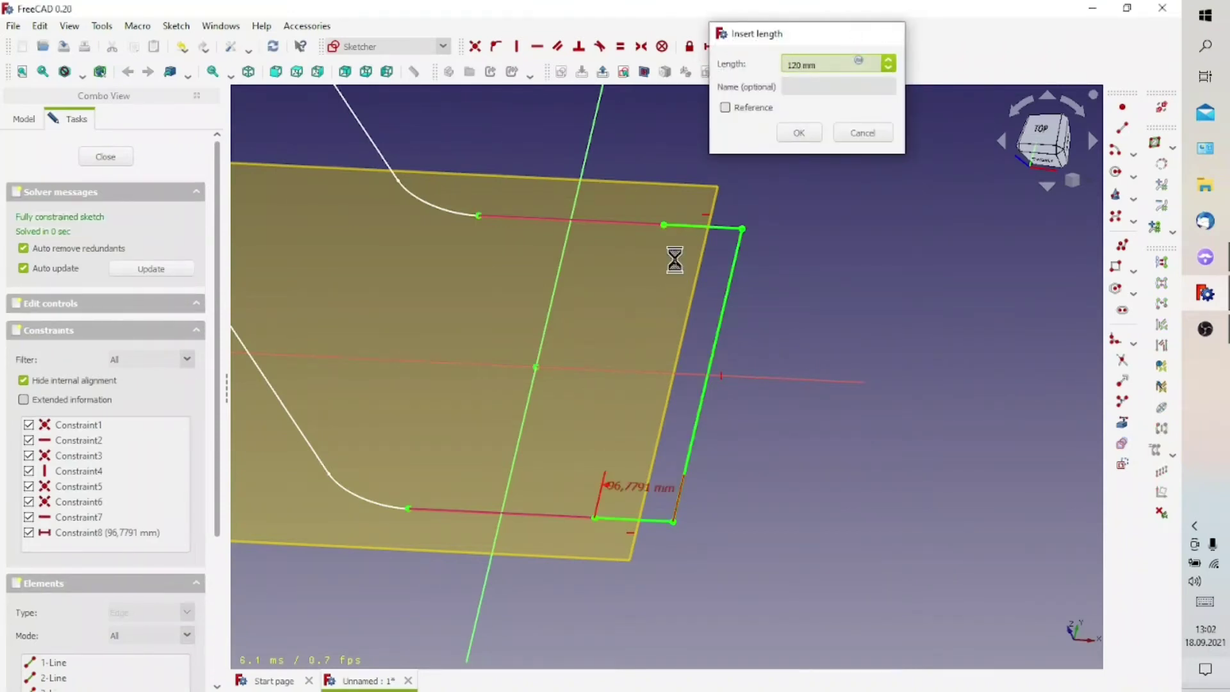
pyautogui.press('Return')
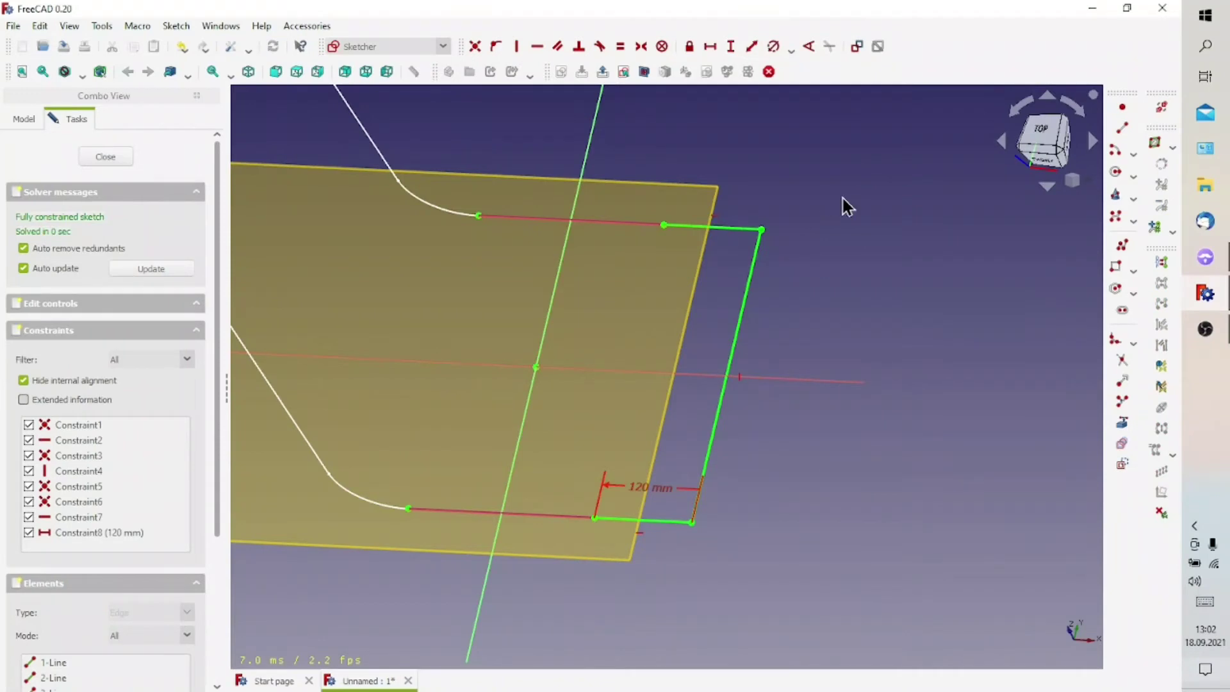
# - Fillet the upper-right and lower-right corners with constraint-preserving fillets
pyautogui.click(1130, 340)
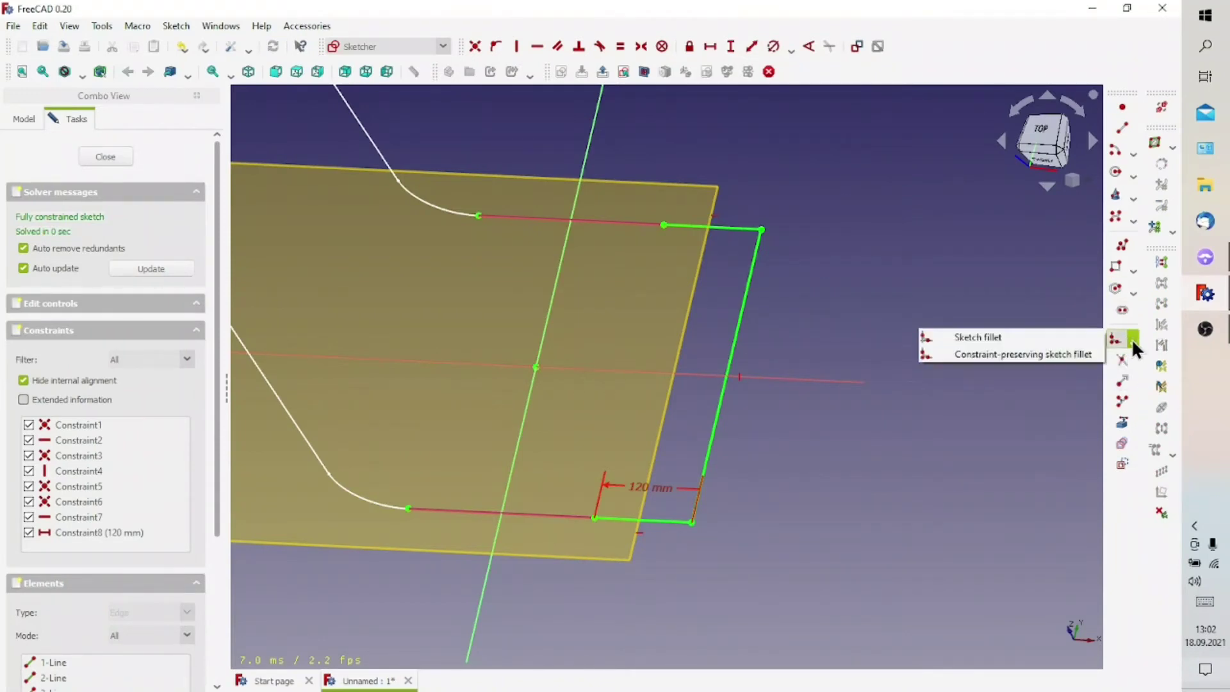
pyautogui.click(1038, 350)
pyautogui.click(760, 230)
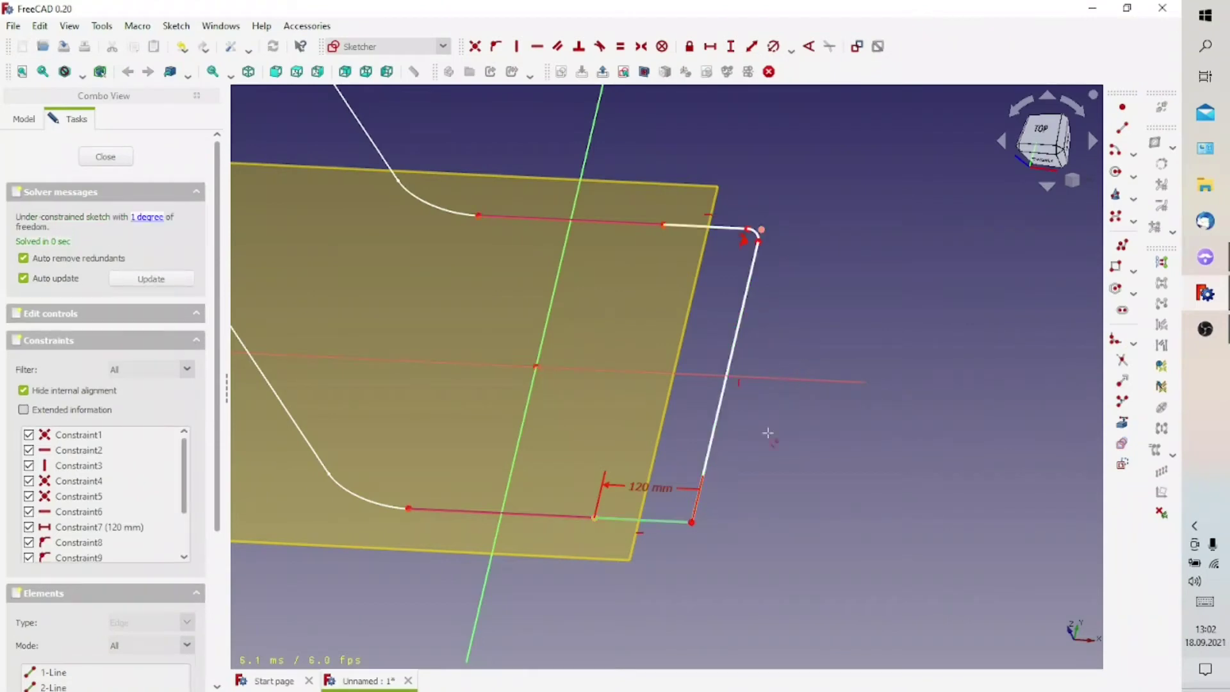
pyautogui.click(692, 522)
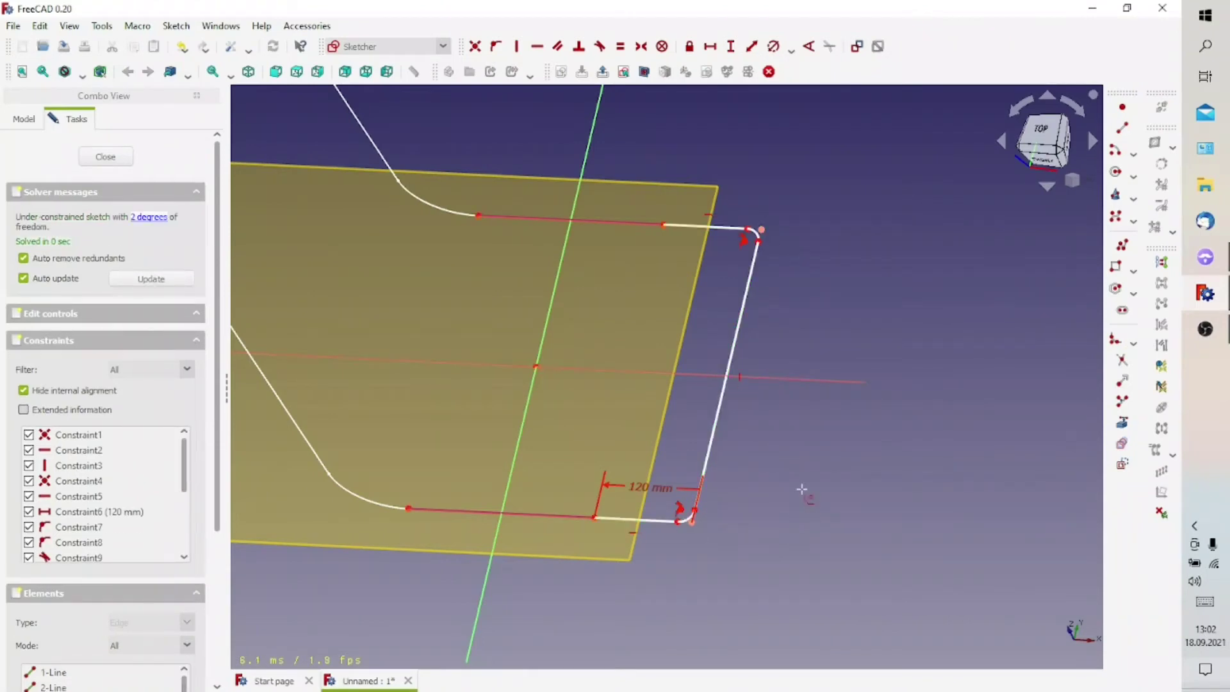
pyautogui.rightClick(752, 231)
# - Make both fillet arcs equal and give them an 80 mm radius
pyautogui.click(753, 230)
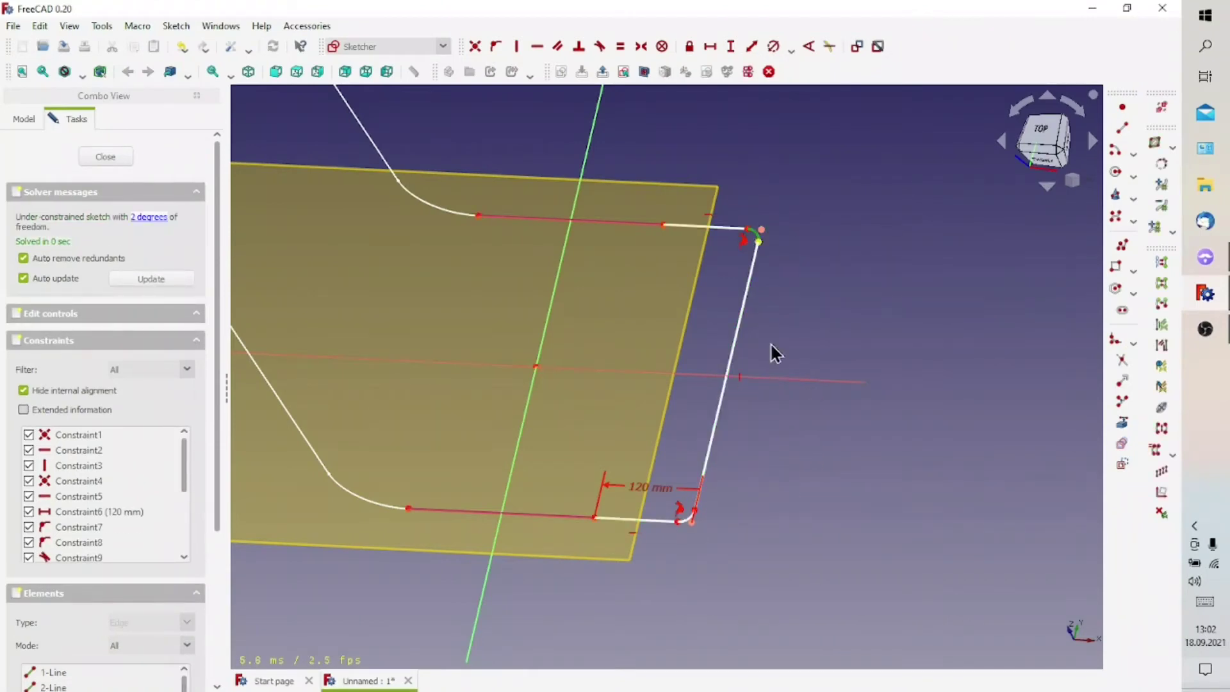
pyautogui.click(683, 524)
pyautogui.click(628, 49)
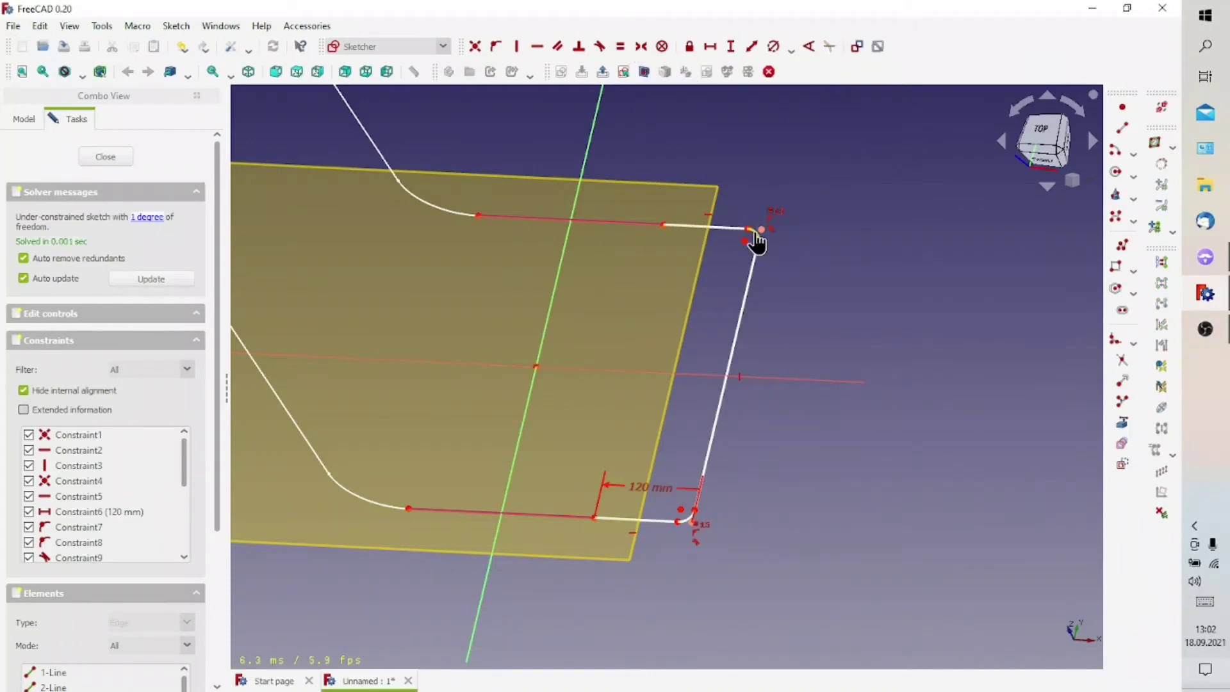
pyautogui.click(756, 240)
pyautogui.click(775, 46)
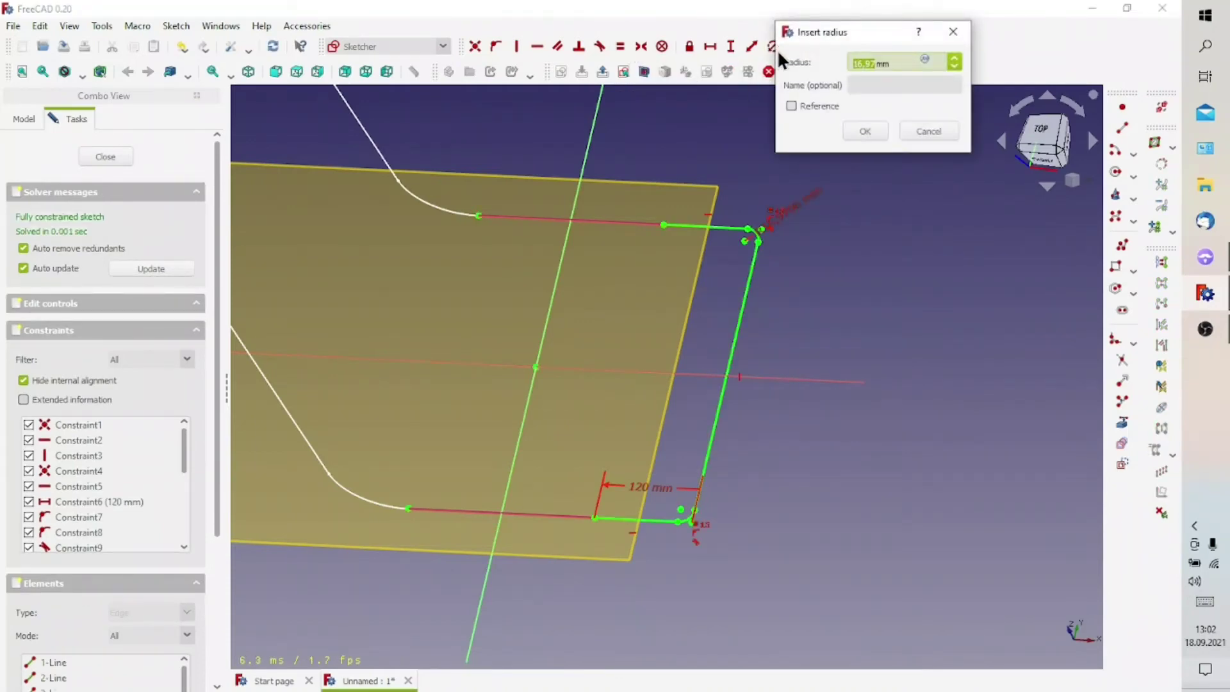
pyautogui.write('80')
pyautogui.press('Return')
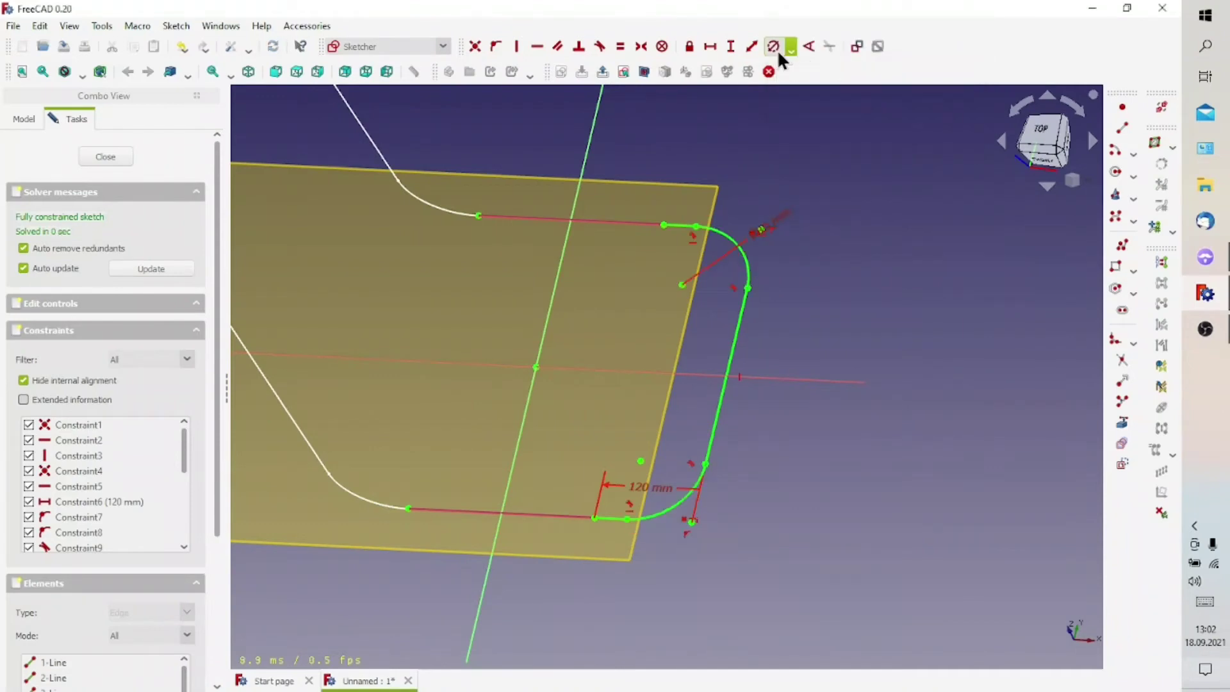
# - Close the sketch and view the whole model with Sketch002 in place
pyautogui.moveTo(797, 340)
pyautogui.mouseDown(button='middle')
pyautogui.moveTo(741, 327)
pyautogui.moveTo(804, 316)
pyautogui.moveTo(804, 340)
pyautogui.moveTo(780, 348)
pyautogui.moveTo(663, 345)
pyautogui.mouseUp(button='middle')
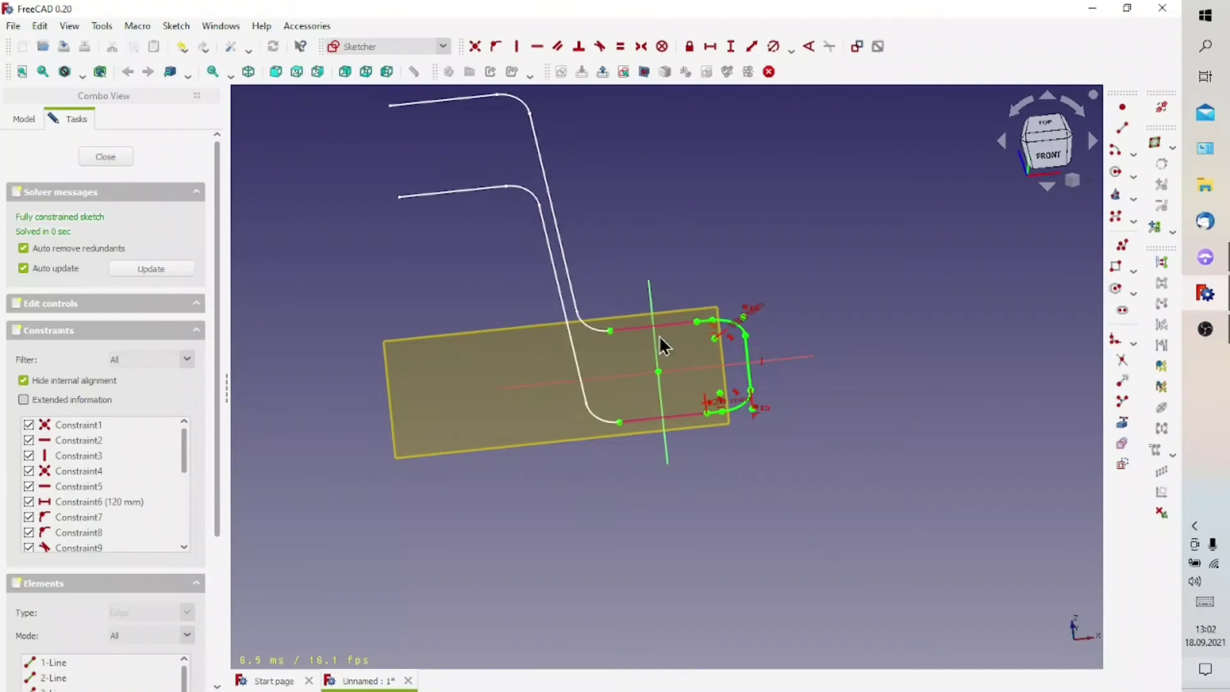
pyautogui.click(104, 157)
pyautogui.moveTo(668, 406)
pyautogui.mouseDown(button='middle')
pyautogui.moveTo(771, 329)
pyautogui.moveTo(645, 362)
pyautogui.mouseUp(button='middle')
pyautogui.scroll(-3, 596, 406)
pyautogui.moveTo(595, 406)
pyautogui.mouseDown(button='middle')
pyautogui.moveTo(498, 394)
pyautogui.moveTo(554, 272)
pyautogui.mouseUp(button='middle')
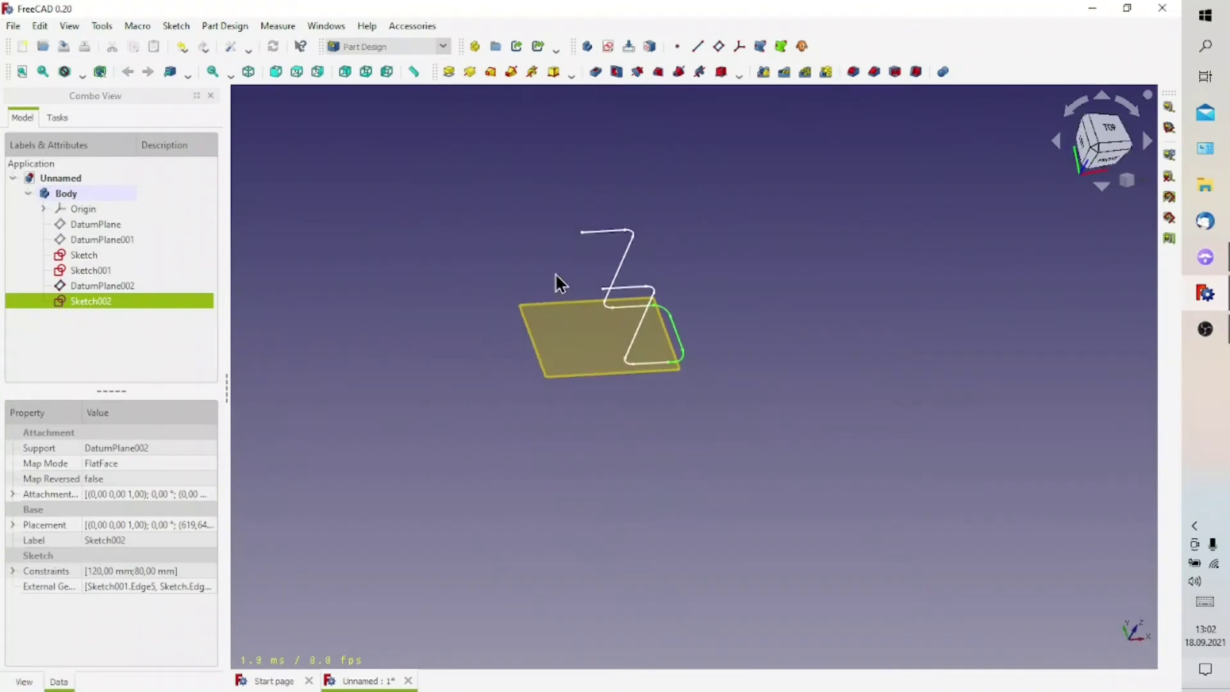
# - Create DatumPlane003 through the free upper ends of Sketch and Sketch001
pyautogui.scroll(2, 564, 262)
pyautogui.scroll(2, 627, 250)
pyautogui.moveTo(682, 244); pyautogui.dragTo(619, 248, button='middle')
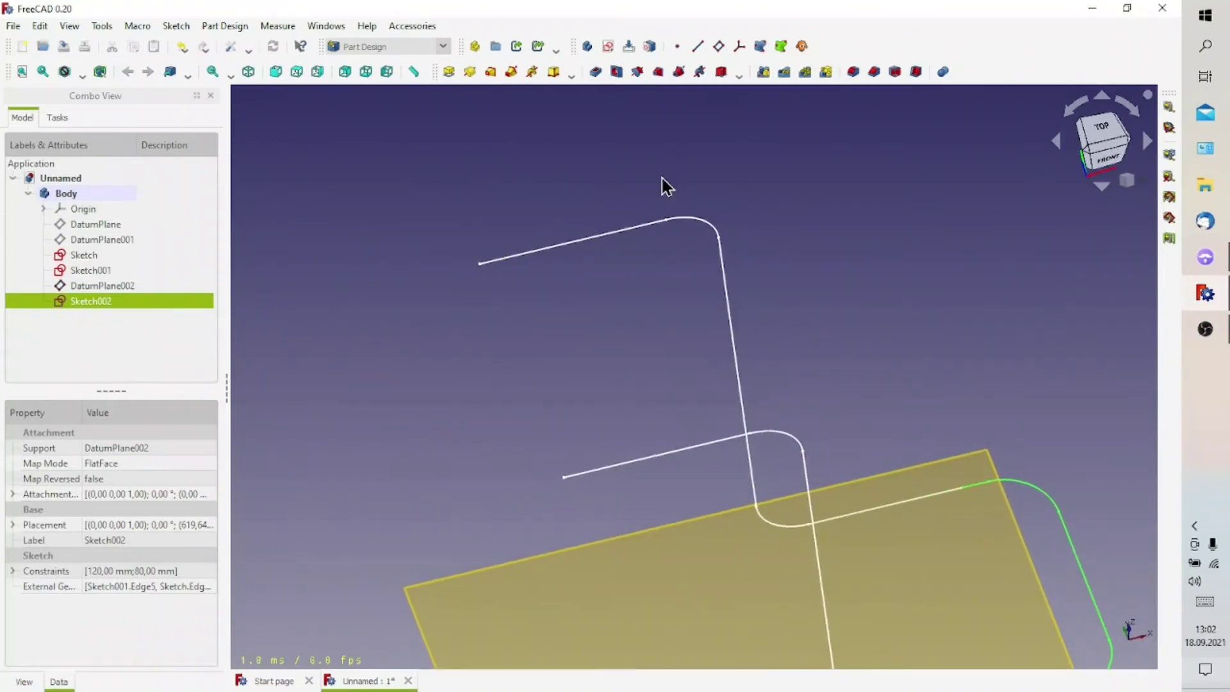
pyautogui.click(481, 264)
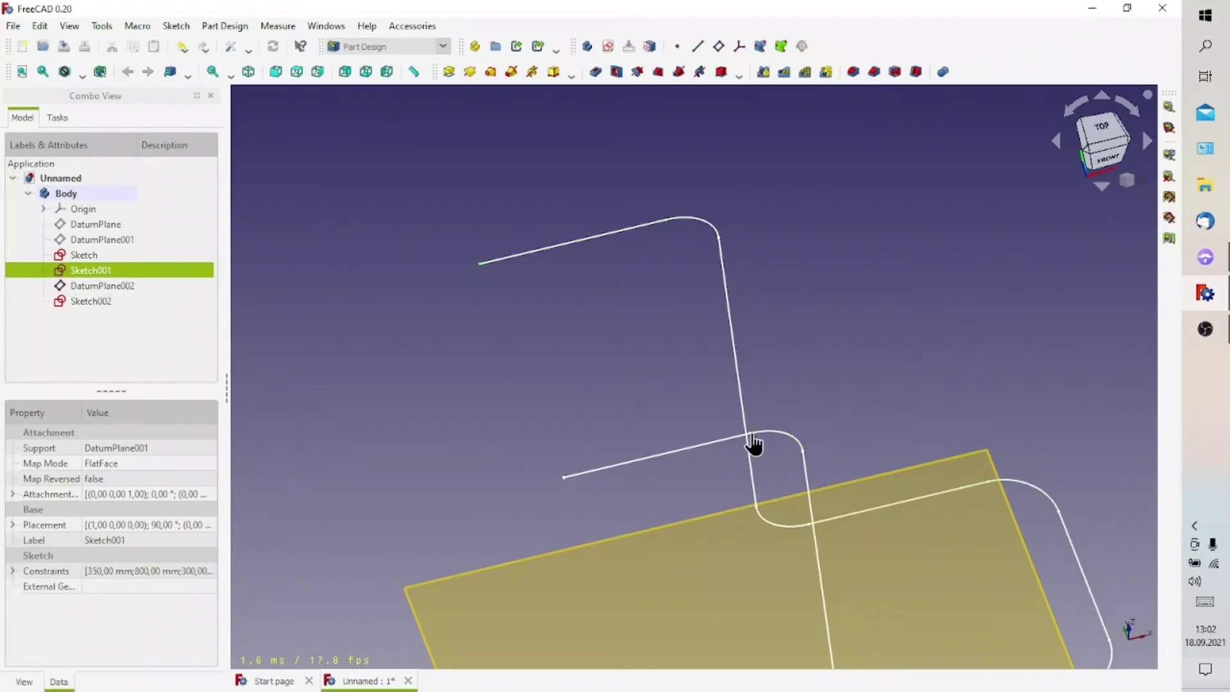
pyautogui.keyDown('ctrl'); pyautogui.click(750, 438); pyautogui.keyUp('ctrl')
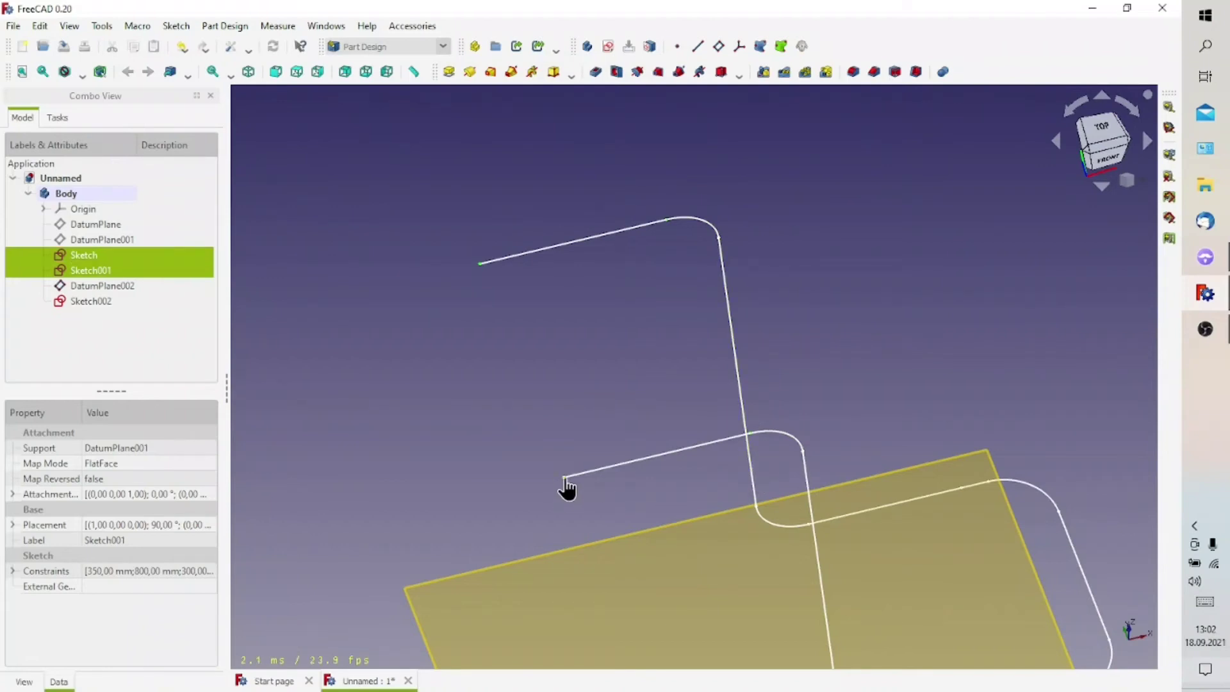
pyautogui.click(567, 490)
pyautogui.click(565, 479)
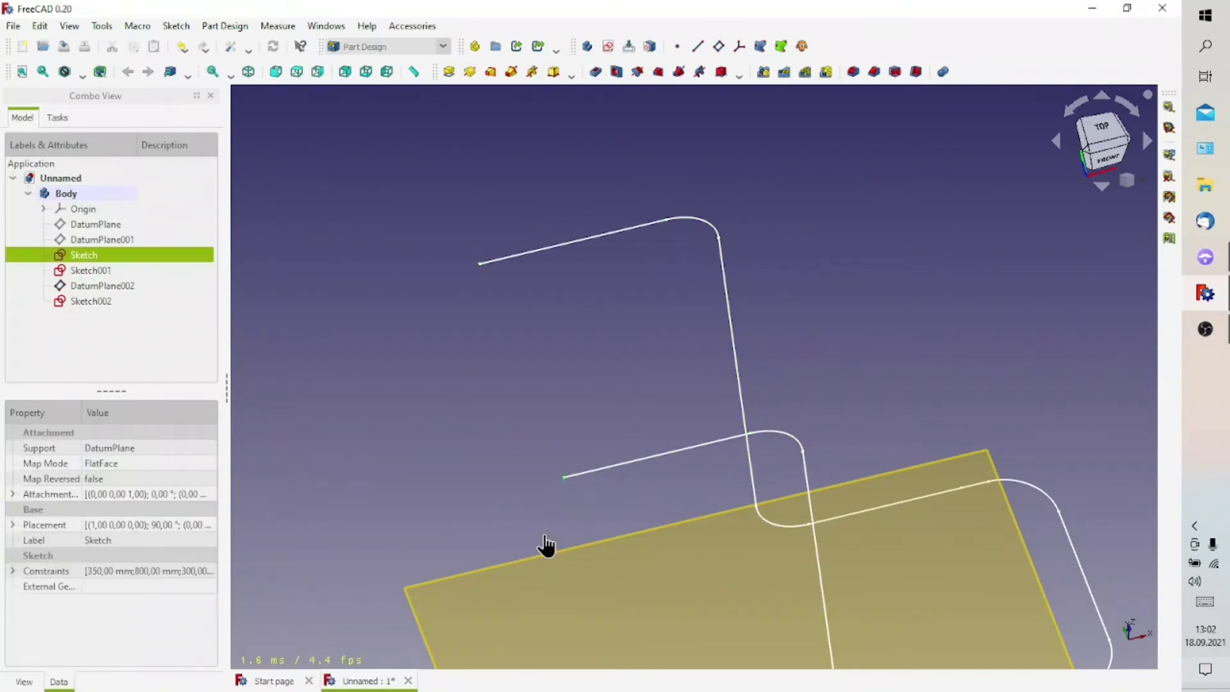
pyautogui.keyDown('ctrl'); pyautogui.click(480, 264); pyautogui.keyUp('ctrl')
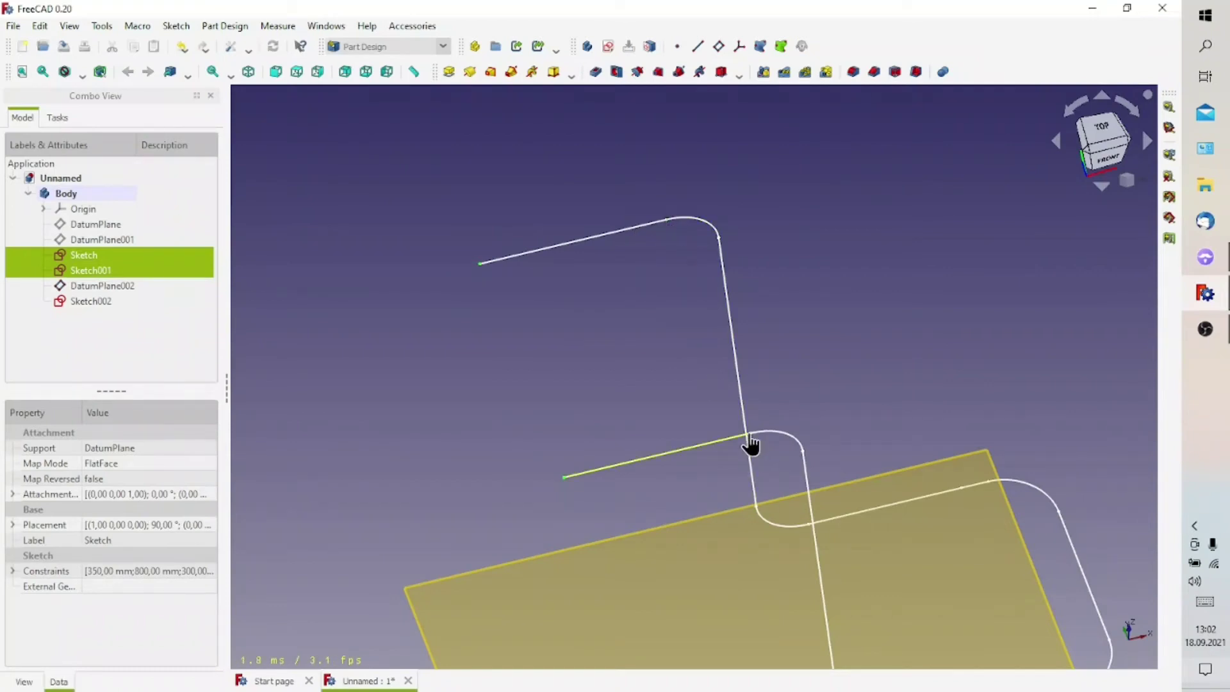
pyautogui.click(717, 47)
pyautogui.scroll(-3, 633, 347)
pyautogui.moveTo(634, 348)
pyautogui.mouseDown(button='middle')
pyautogui.moveTo(664, 429)
pyautogui.moveTo(614, 407)
pyautogui.moveTo(593, 365)
pyautogui.mouseUp(button='middle')
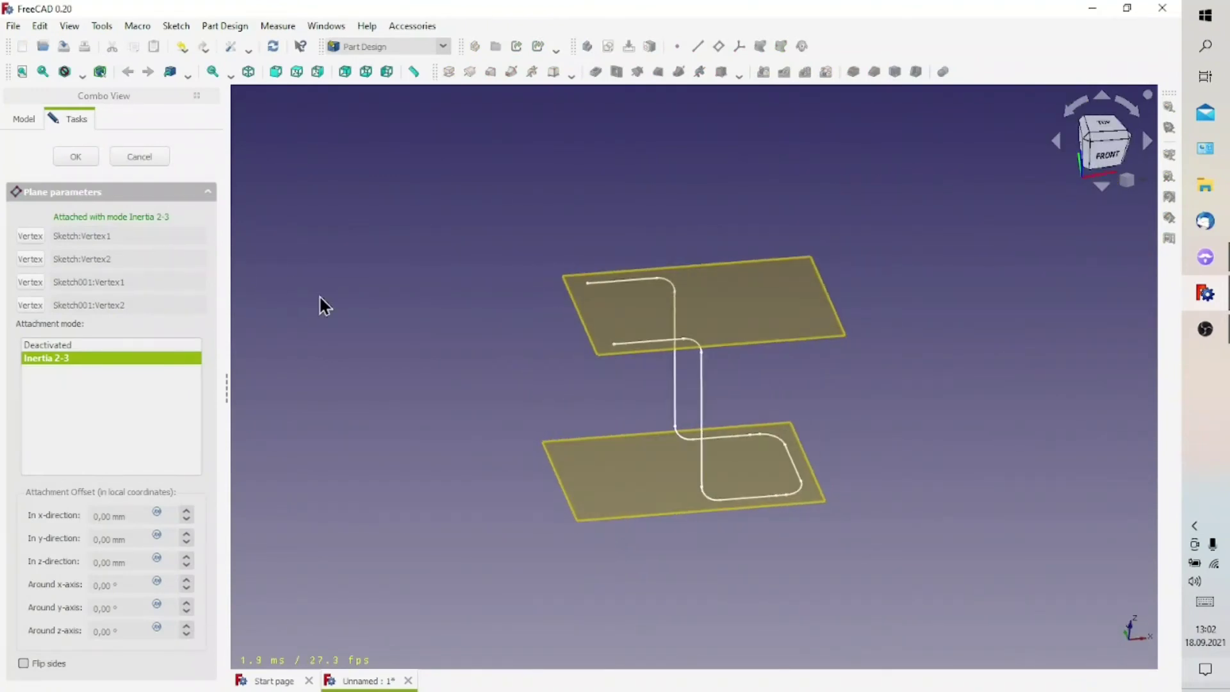
pyautogui.click(76, 157)
# - Start a new empty sketch on DatumPlane003
pyautogui.click(789, 316)
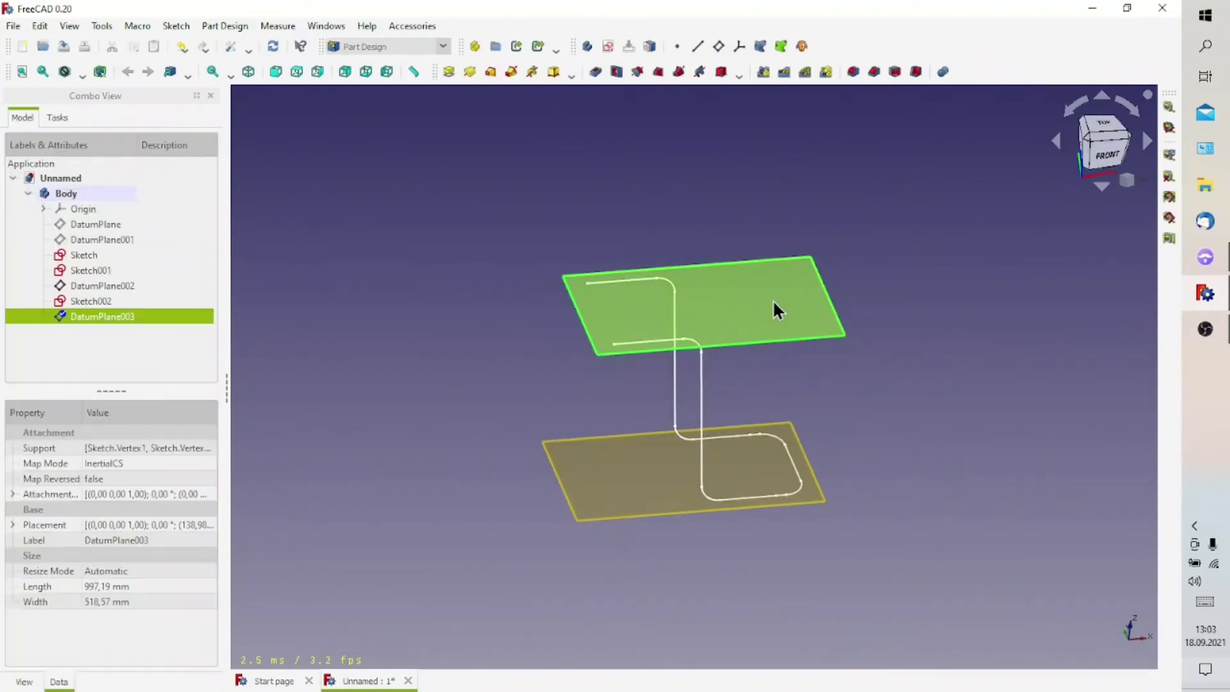
pyautogui.click(609, 46)
pyautogui.scroll(3, 556, 445)
pyautogui.moveTo(556, 445)
pyautogui.mouseDown(button='middle')
pyautogui.moveTo(660, 284)
pyautogui.moveTo(700, 288)
pyautogui.moveTo(689, 250)
pyautogui.mouseUp(button='middle')
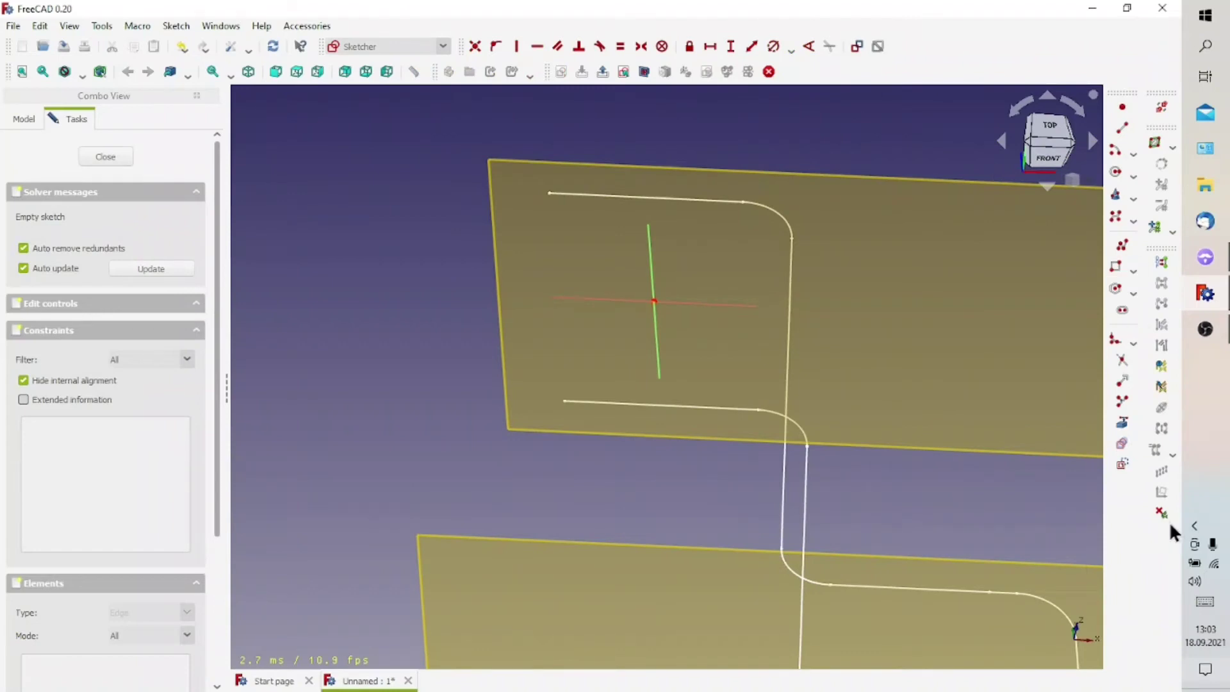
# - Import the two upper straight lines as external reference geometry
pyautogui.click(1124, 422)
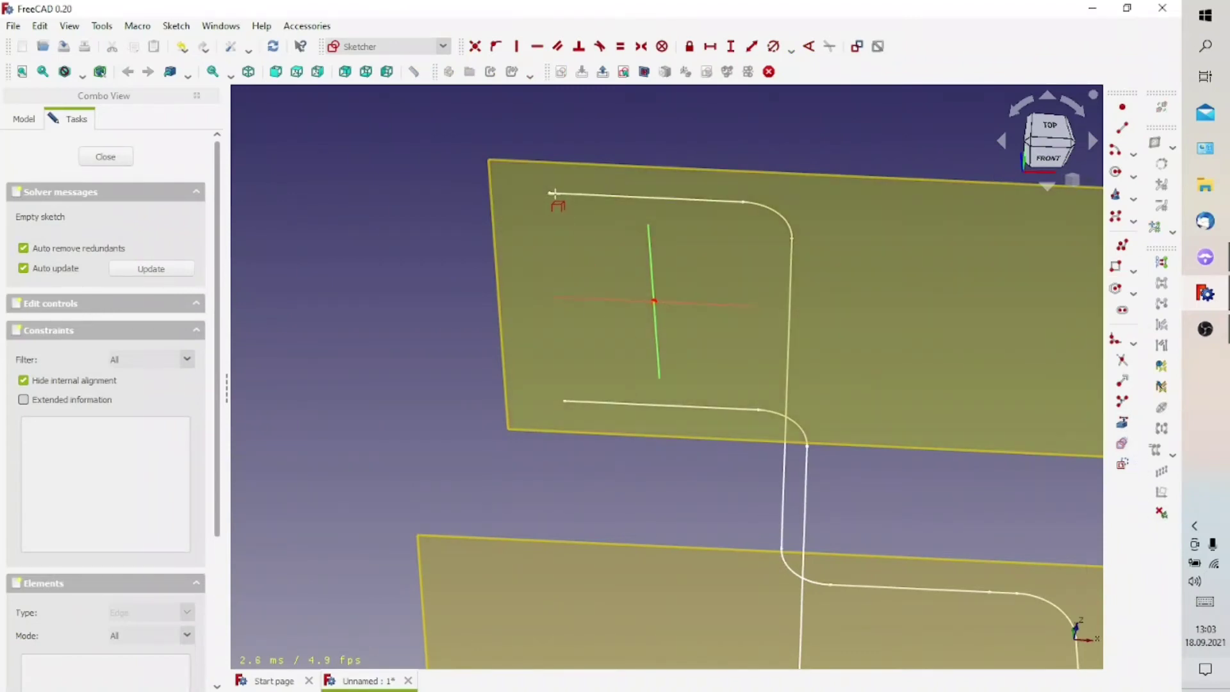
pyautogui.click(556, 194)
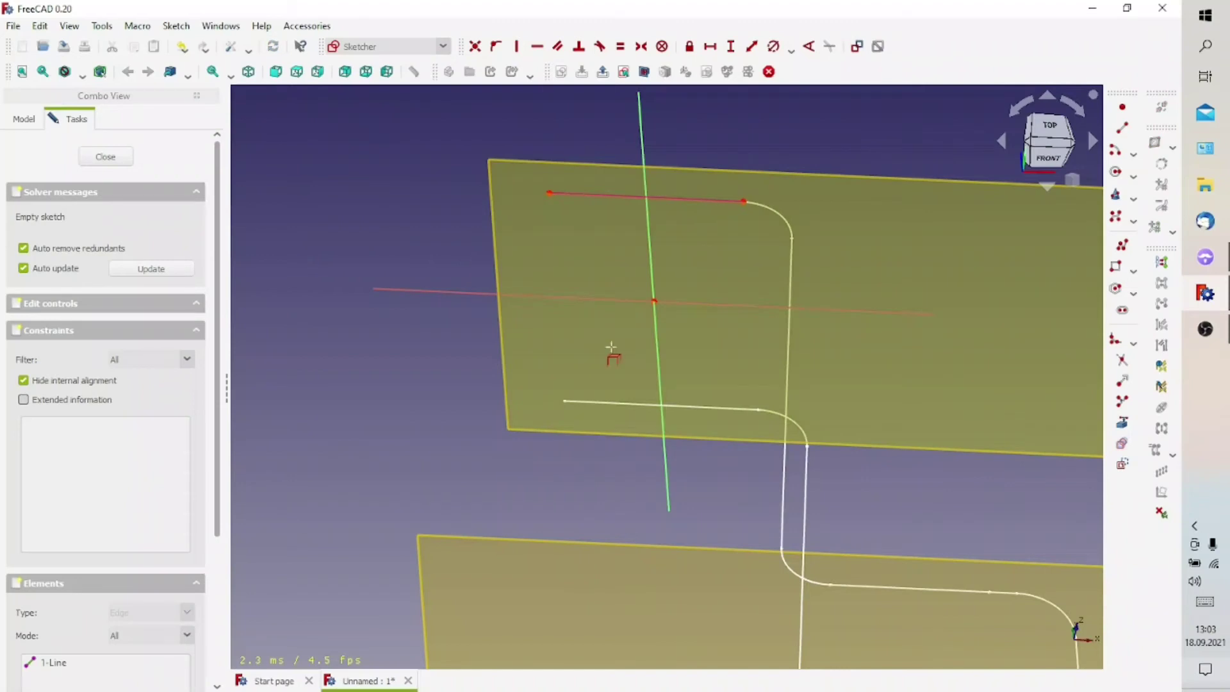
pyautogui.click(575, 401)
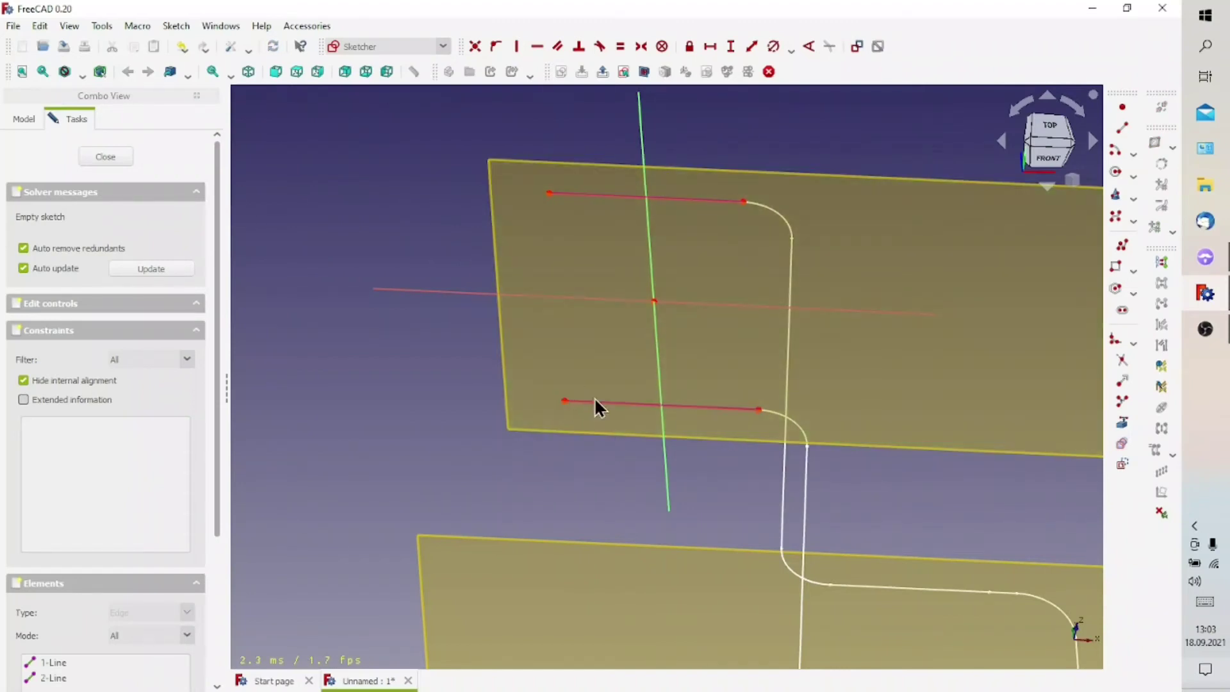
pyautogui.moveTo(626, 253); pyautogui.dragTo(586, 242, button='middle')
pyautogui.moveTo(757, 662)
pyautogui.mouseDown(button='middle')
pyautogui.moveTo(815, 579)
pyautogui.moveTo(867, 587)
pyautogui.moveTo(654, 324)
pyautogui.moveTo(701, 343)
pyautogui.mouseUp(button='middle')
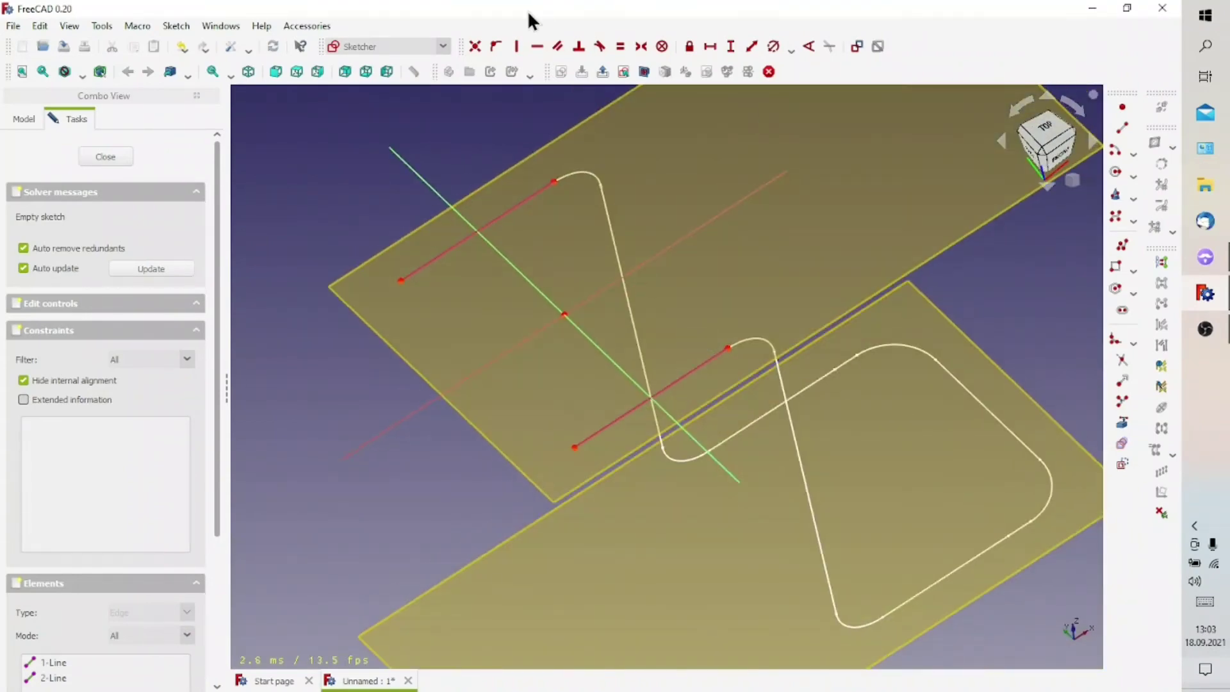
# - Draw a polyline path from the upper line's end through three corners to the lower line's end
pyautogui.click(1125, 247)
pyautogui.click(401, 280)
pyautogui.click(306, 341)
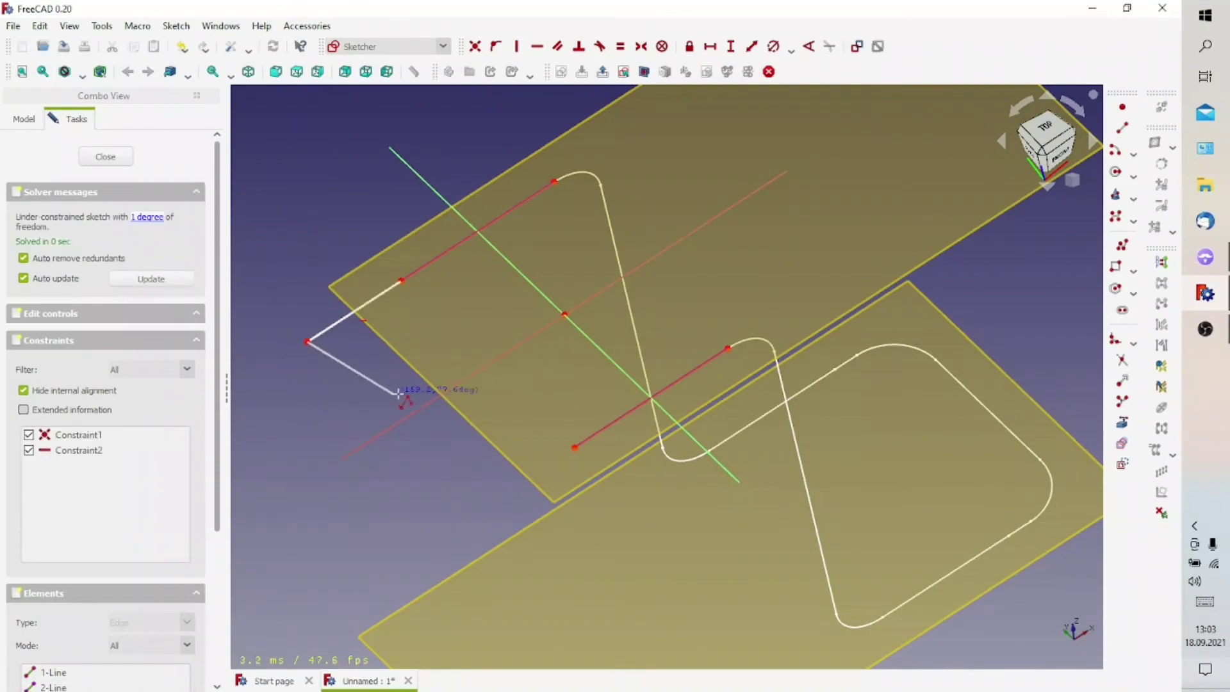
pyautogui.click(435, 398)
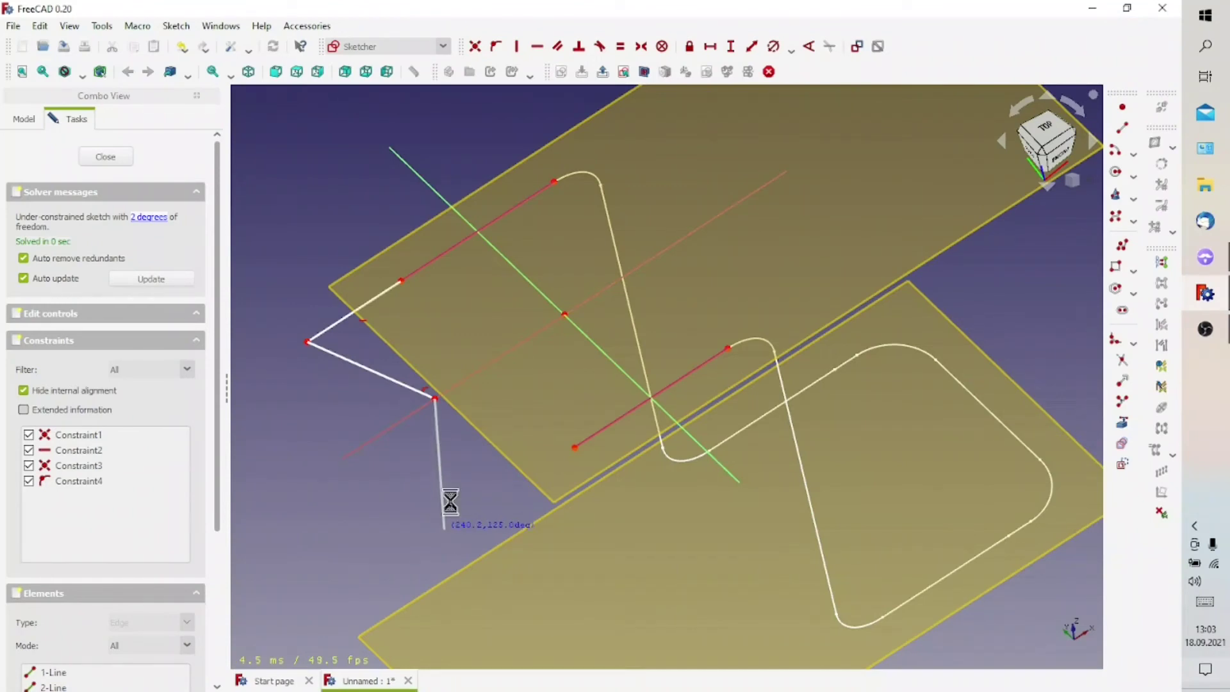
pyautogui.click(444, 529)
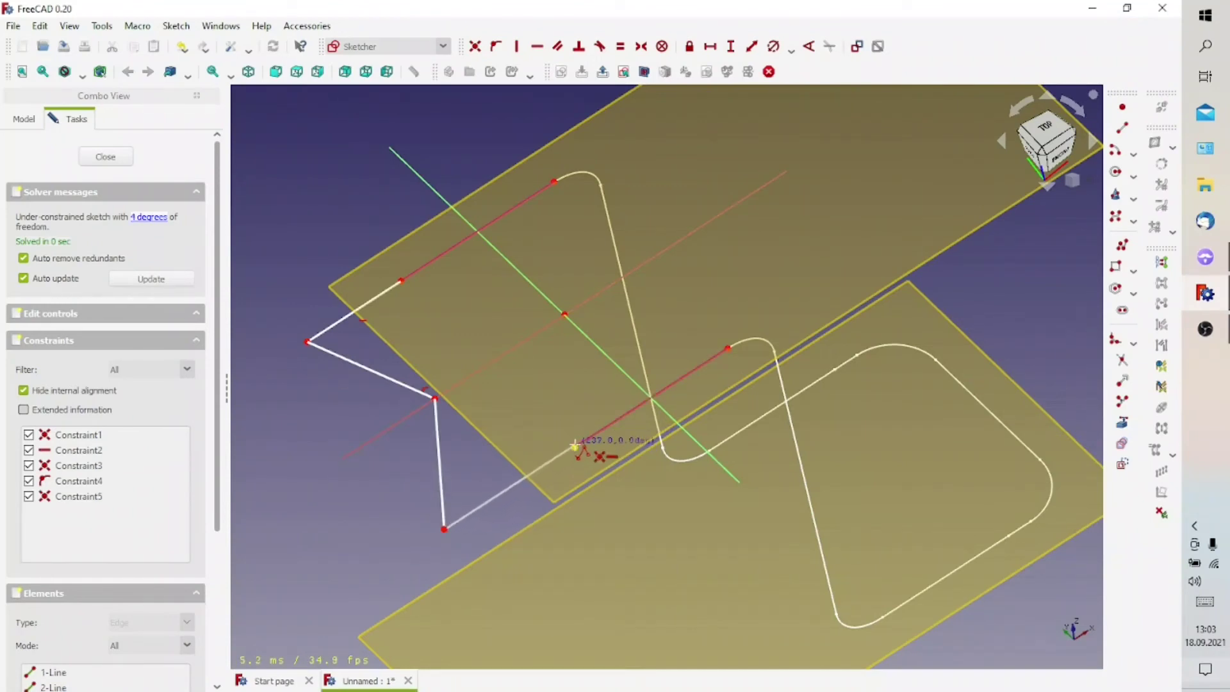
pyautogui.click(575, 447)
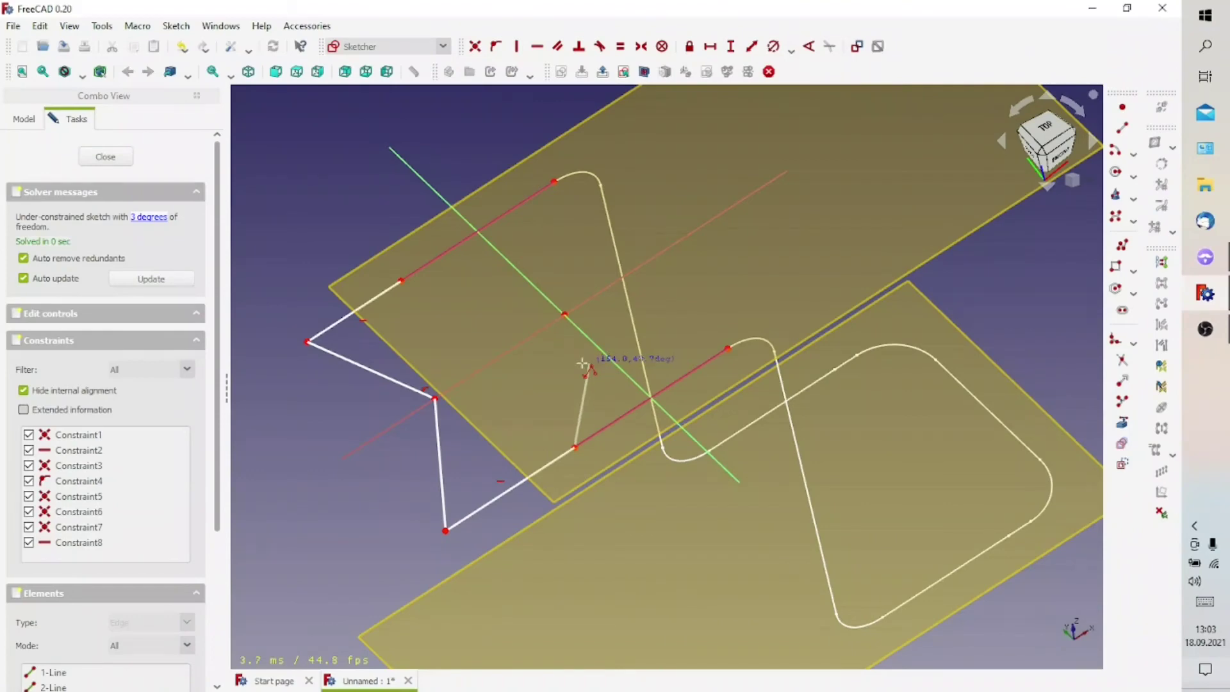
pyautogui.rightClick(484, 477)
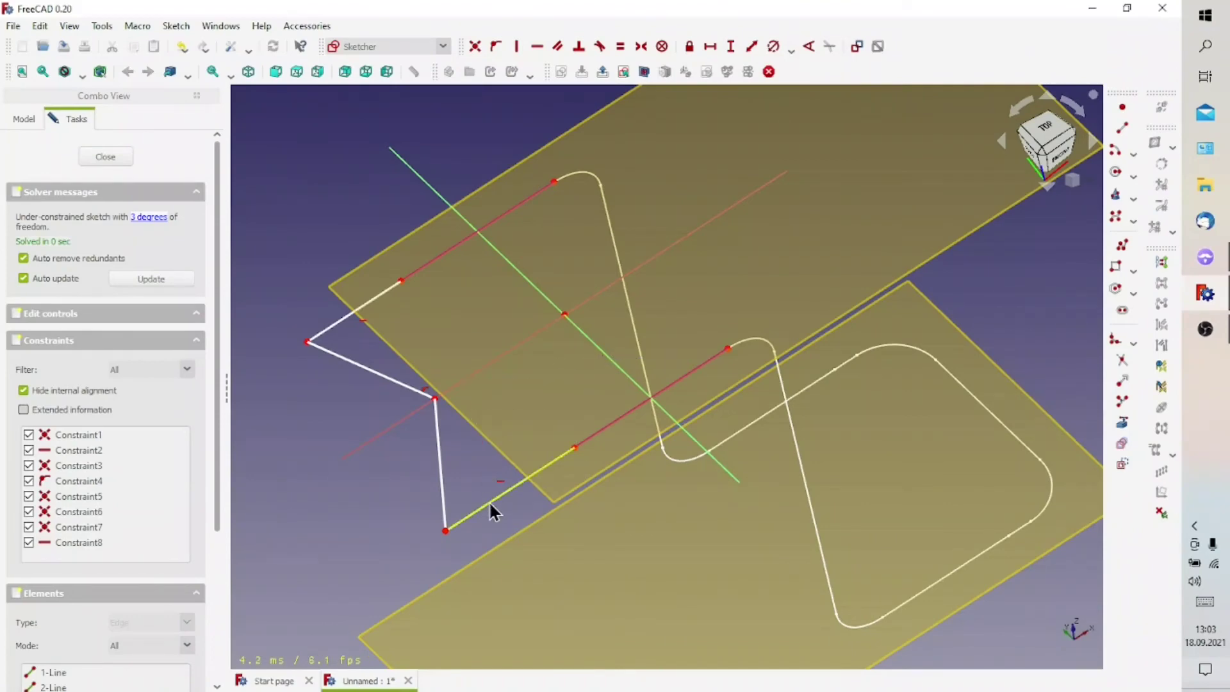
pyautogui.click(445, 530)
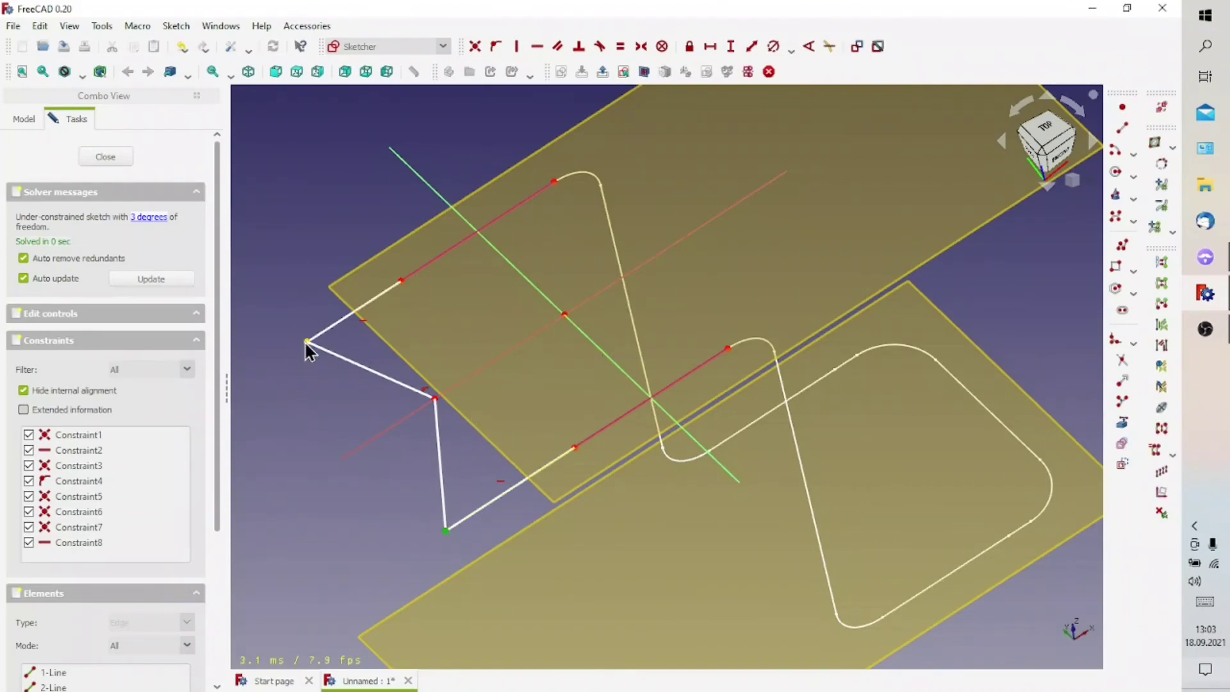
pyautogui.click(536, 47)
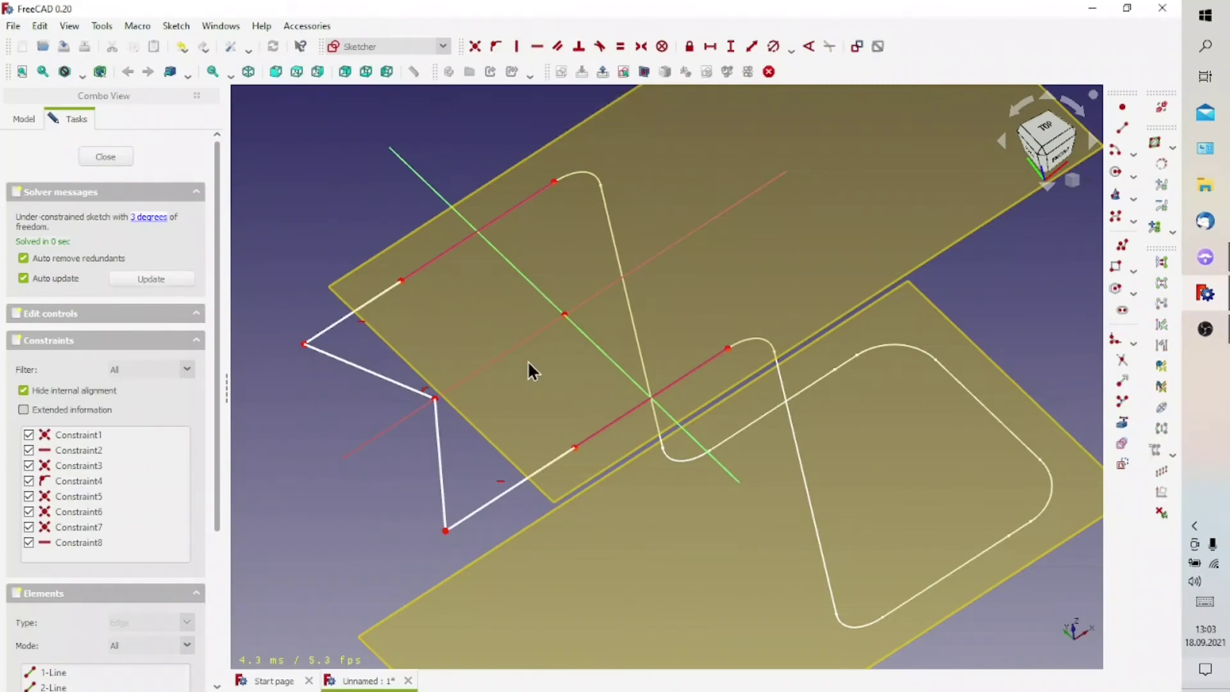
pyautogui.moveTo(529, 365)
pyautogui.mouseDown(button='middle')
pyautogui.moveTo(598, 329)
pyautogui.moveTo(620, 408)
pyautogui.moveTo(568, 393)
pyautogui.mouseUp(button='middle')
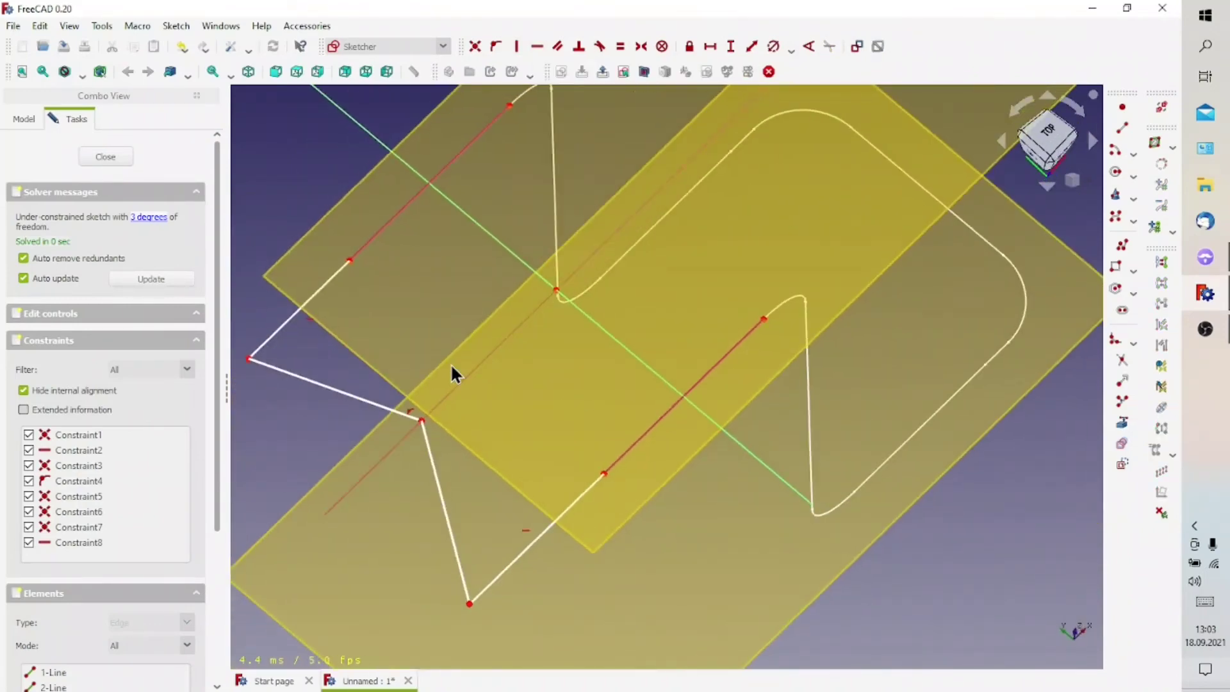
# - Make the slanted lower segment vertical and dimension the bottom segment's horizontal length
pyautogui.click(248, 359)
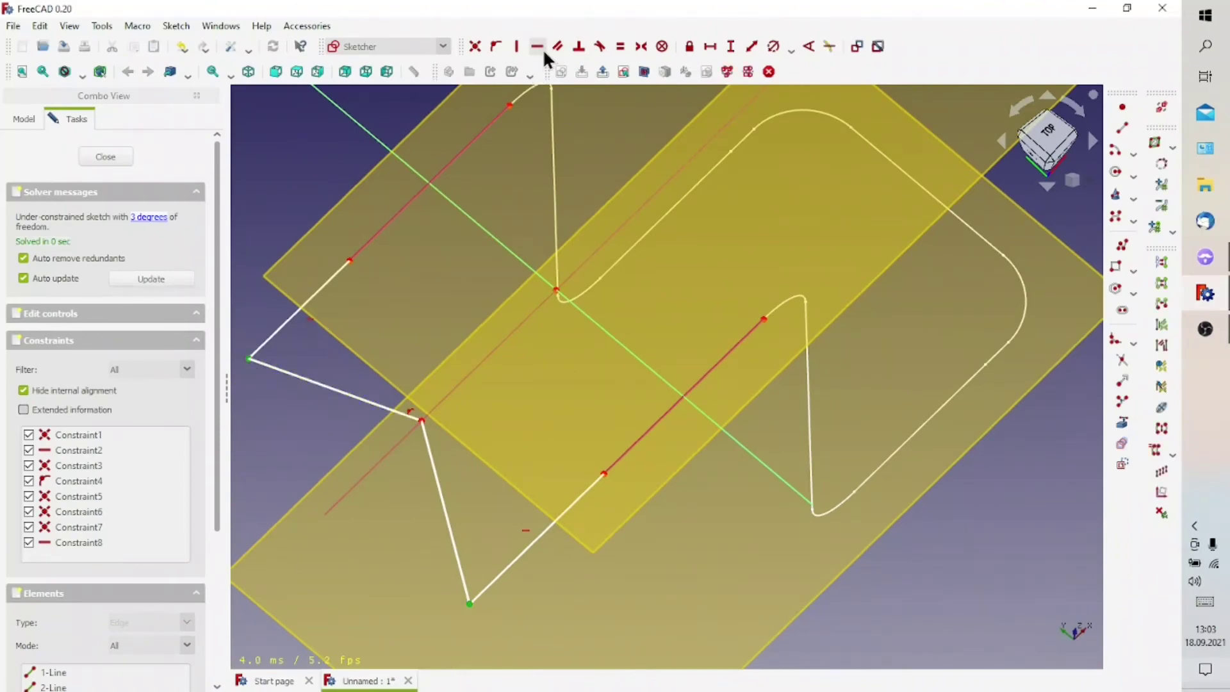
pyautogui.click(517, 46)
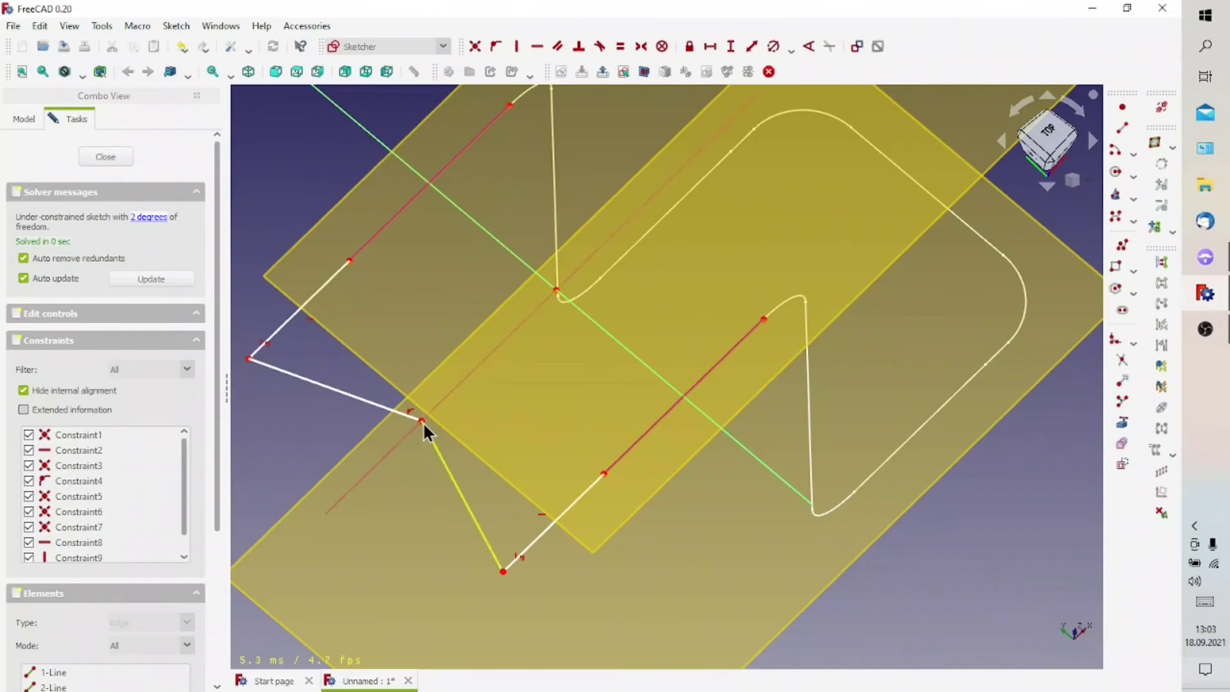
pyautogui.click(540, 536)
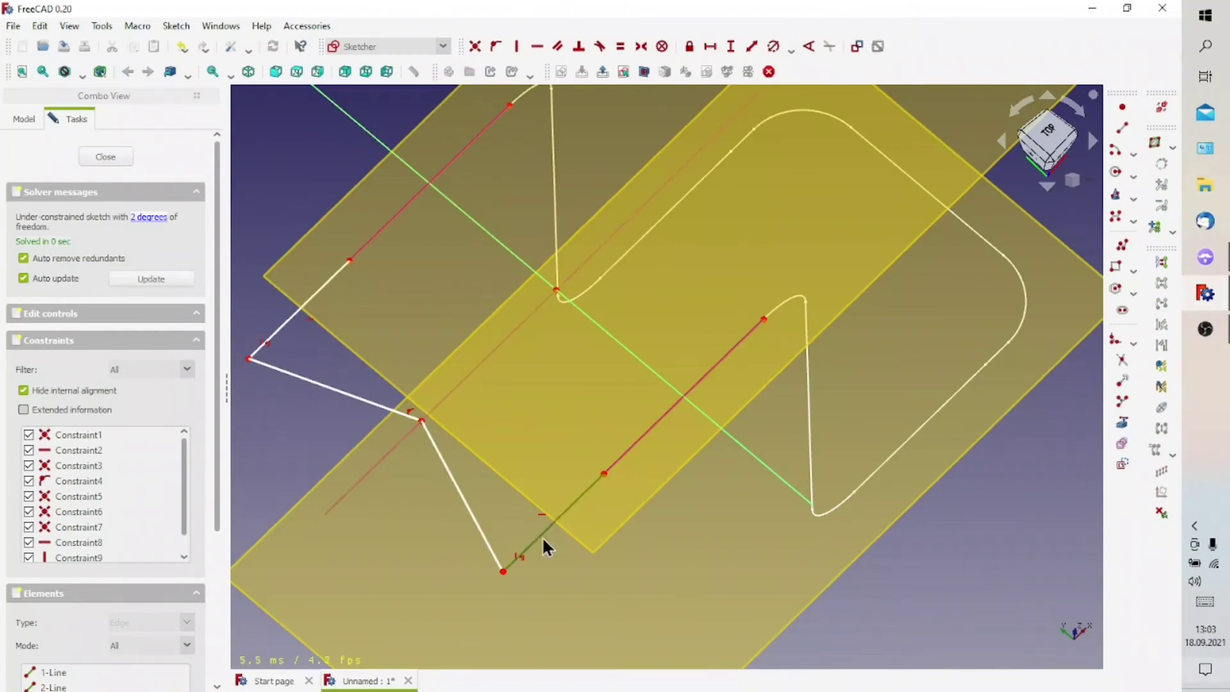
pyautogui.click(729, 47)
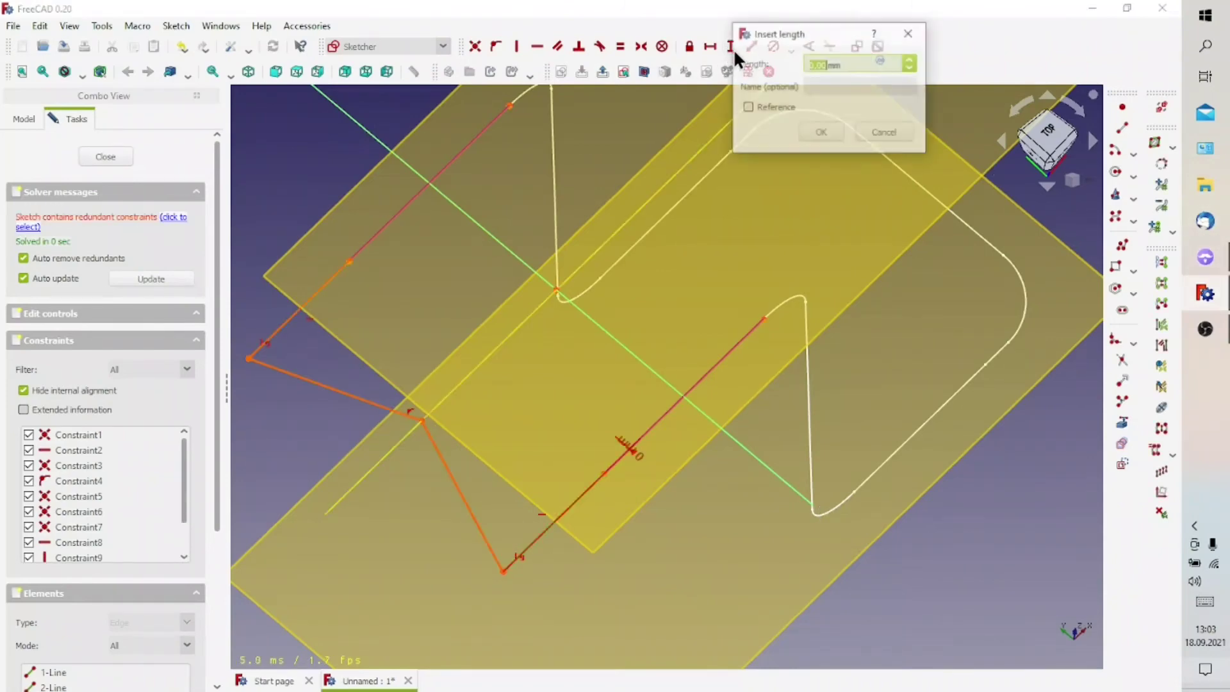
pyautogui.click(883, 133)
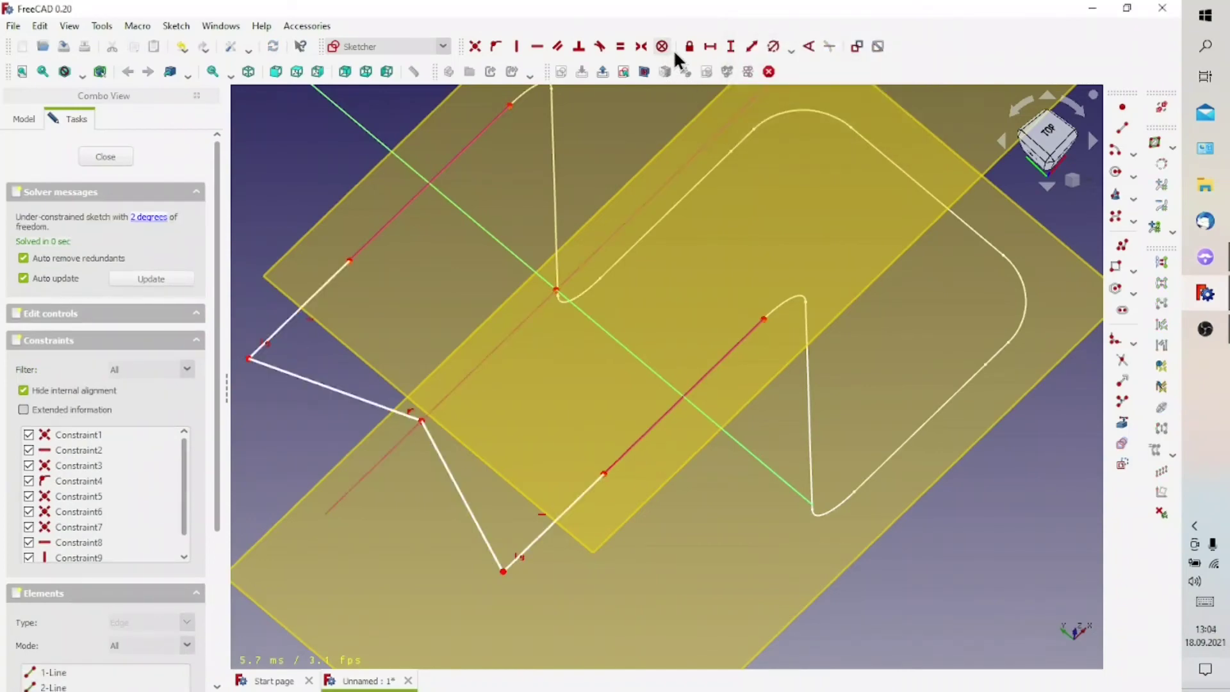
pyautogui.click(717, 49)
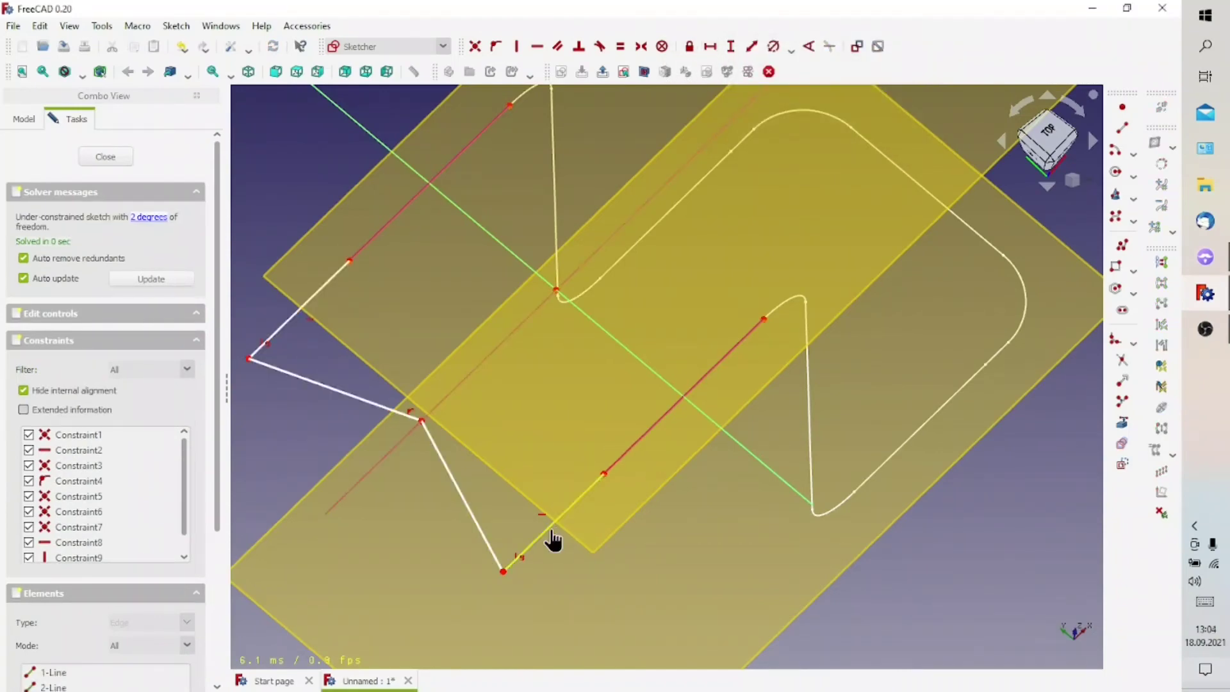
pyautogui.click(552, 527)
pyautogui.write('150mm')
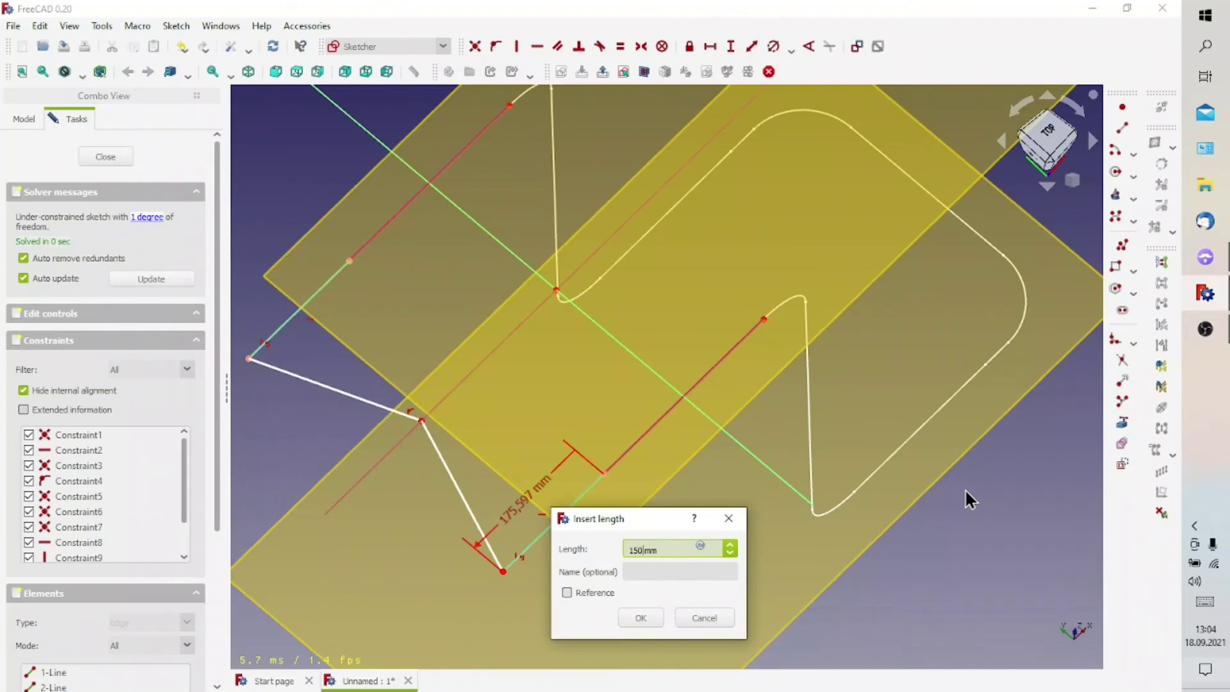
pyautogui.press('Return')
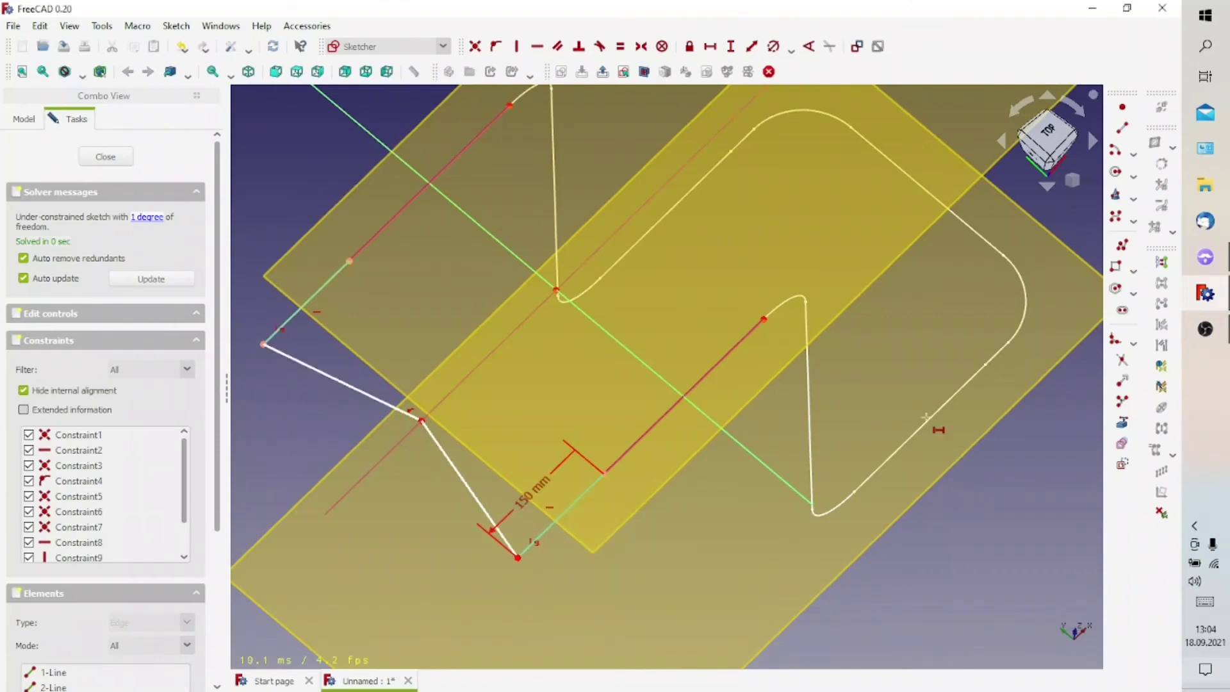
# - Set a 150 mm horizontal distance from the path point to the lower line's endpoint
pyautogui.click(420, 418)
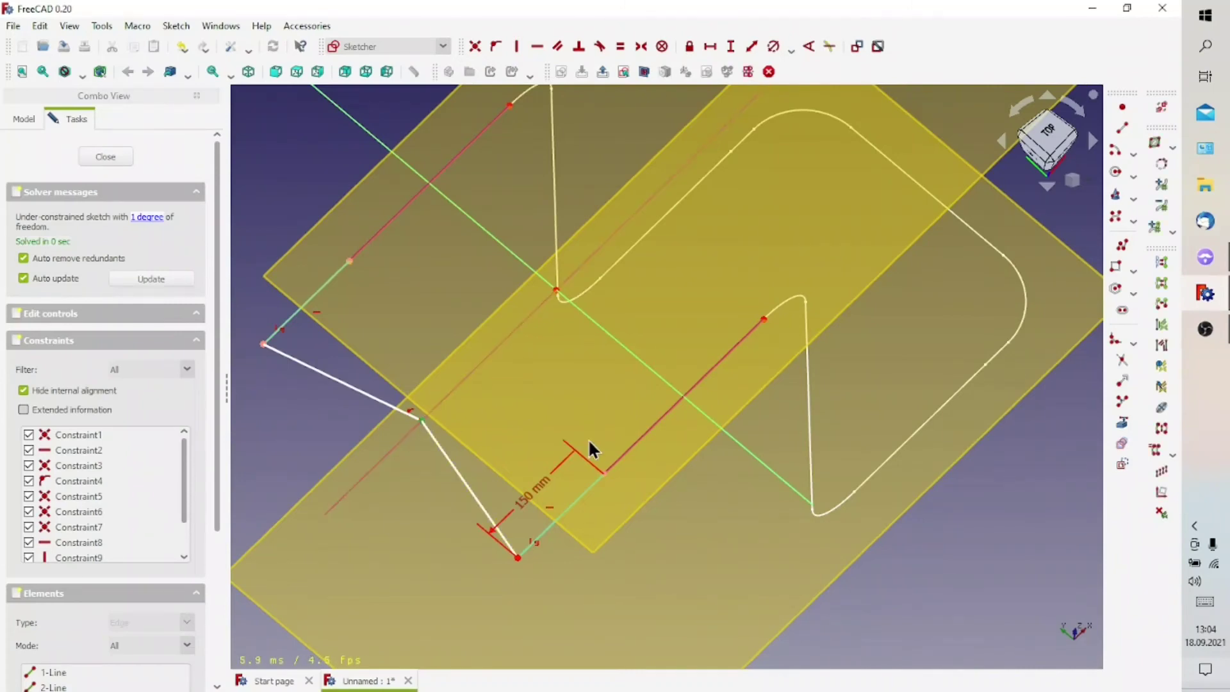
pyautogui.click(605, 472)
pyautogui.click(716, 46)
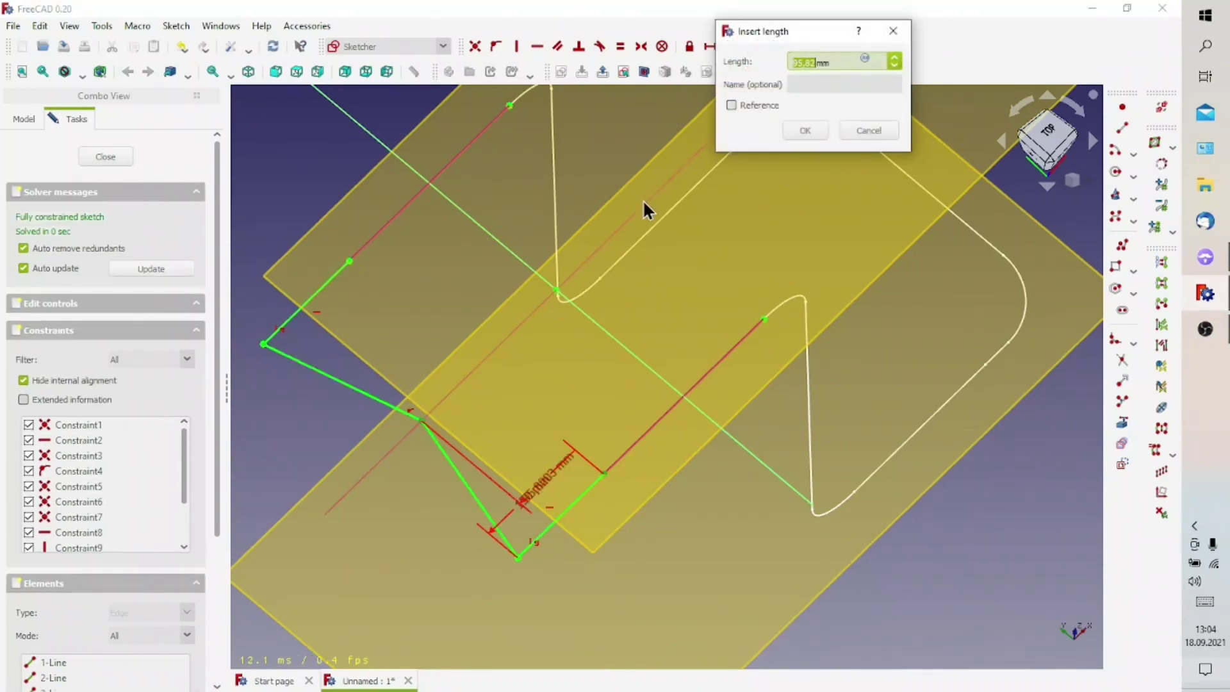
pyautogui.write('150')
pyautogui.press('Return')
pyautogui.scroll(-5, 620, 389)
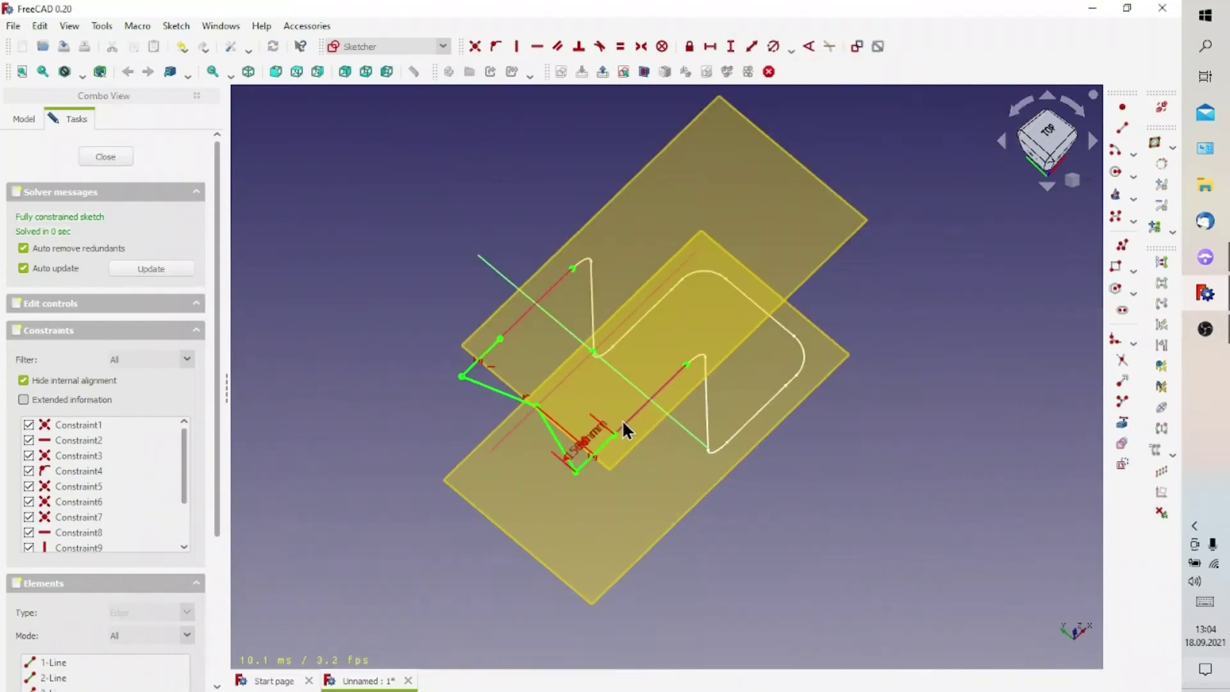
pyautogui.moveTo(625, 423); pyautogui.dragTo(559, 399, button='middle')
pyautogui.scroll(3, 508, 448)
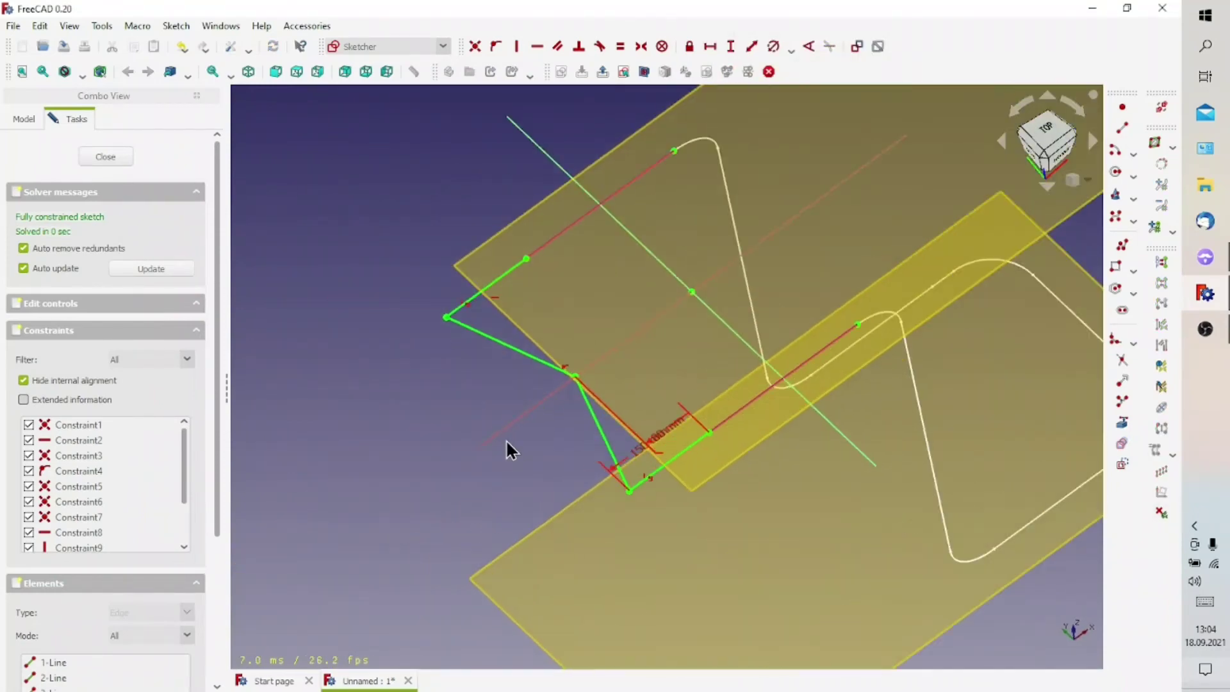
pyautogui.scroll(2, 617, 434)
pyautogui.moveTo(618, 441); pyautogui.dragTo(641, 417, button='middle')
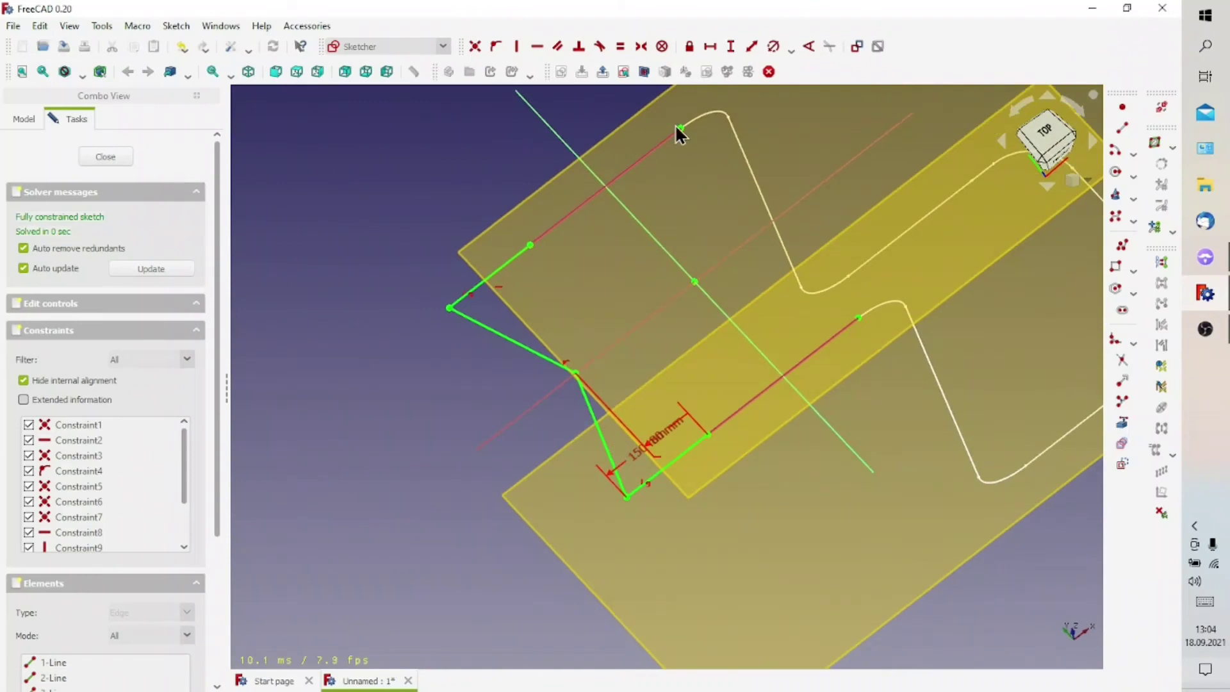
pyautogui.click(771, 46)
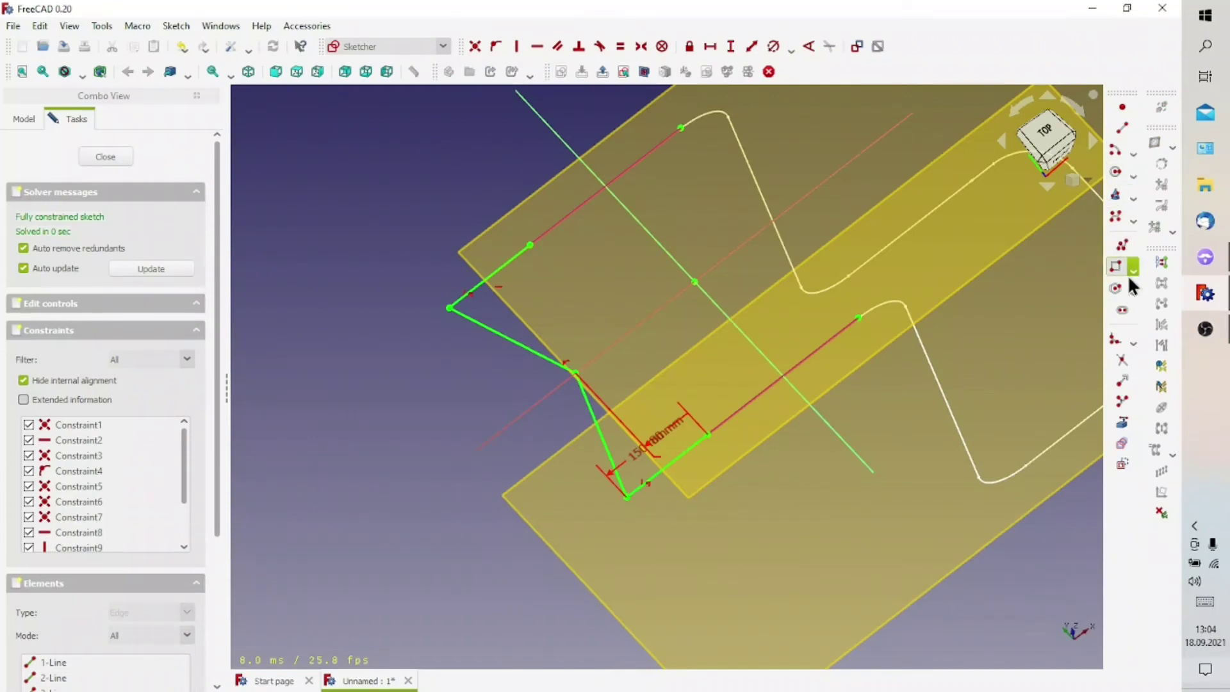
# - Fillet the left and lower bends, making them equal with a 60 mm radius
pyautogui.click(1131, 338)
pyautogui.click(1047, 355)
pyautogui.click(448, 307)
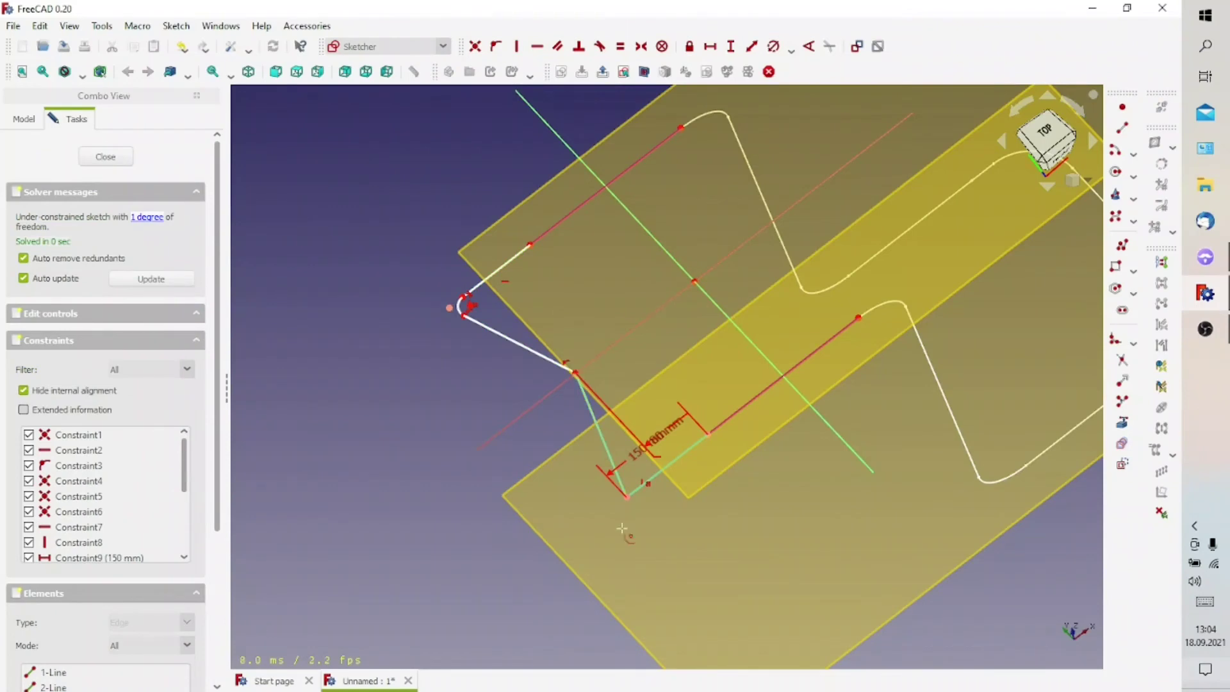
pyautogui.click(626, 497)
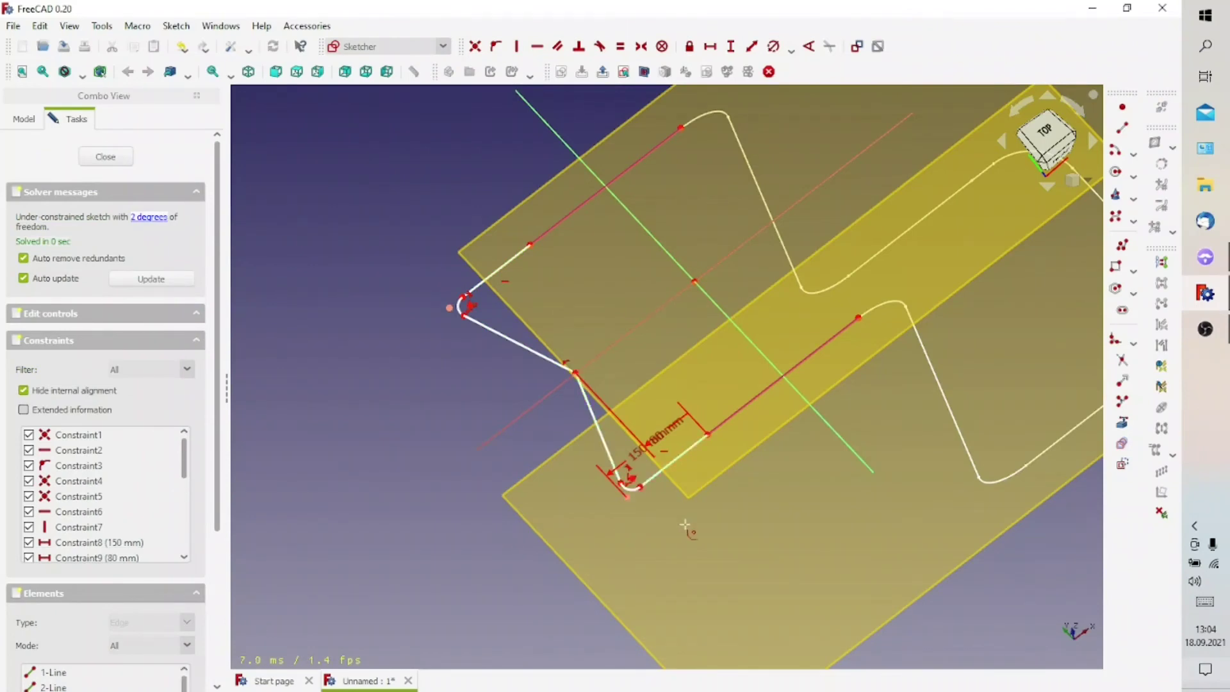
pyautogui.click(459, 306)
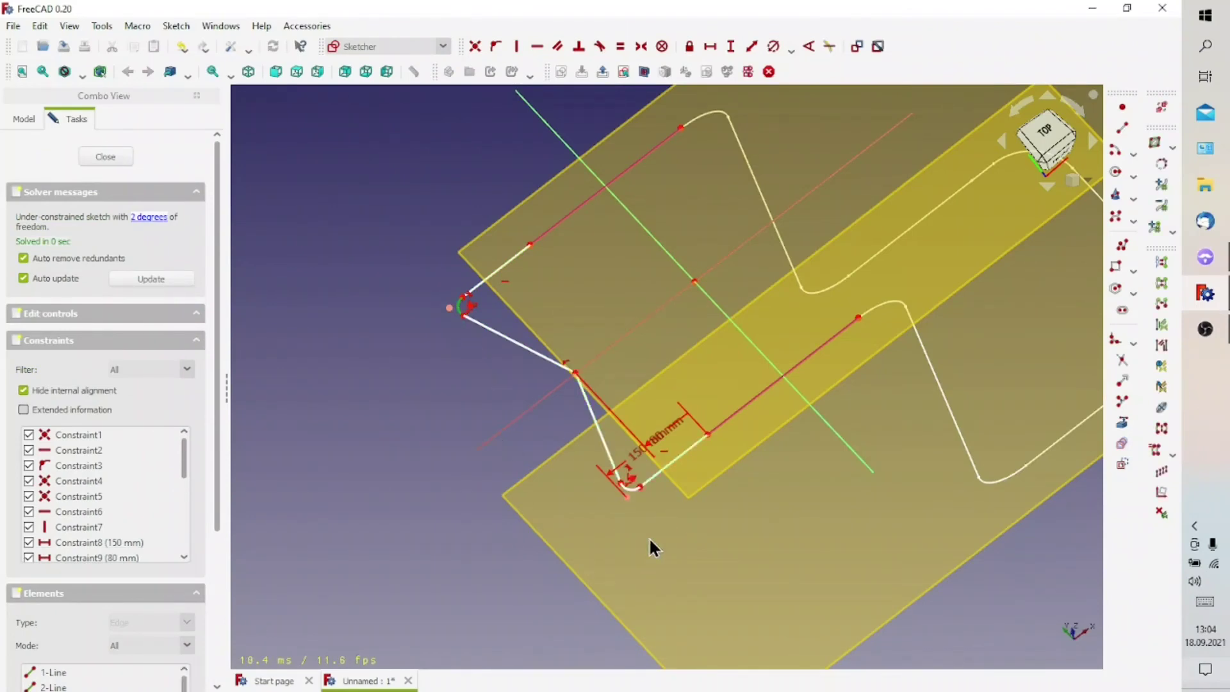
pyautogui.click(632, 489)
pyautogui.click(619, 48)
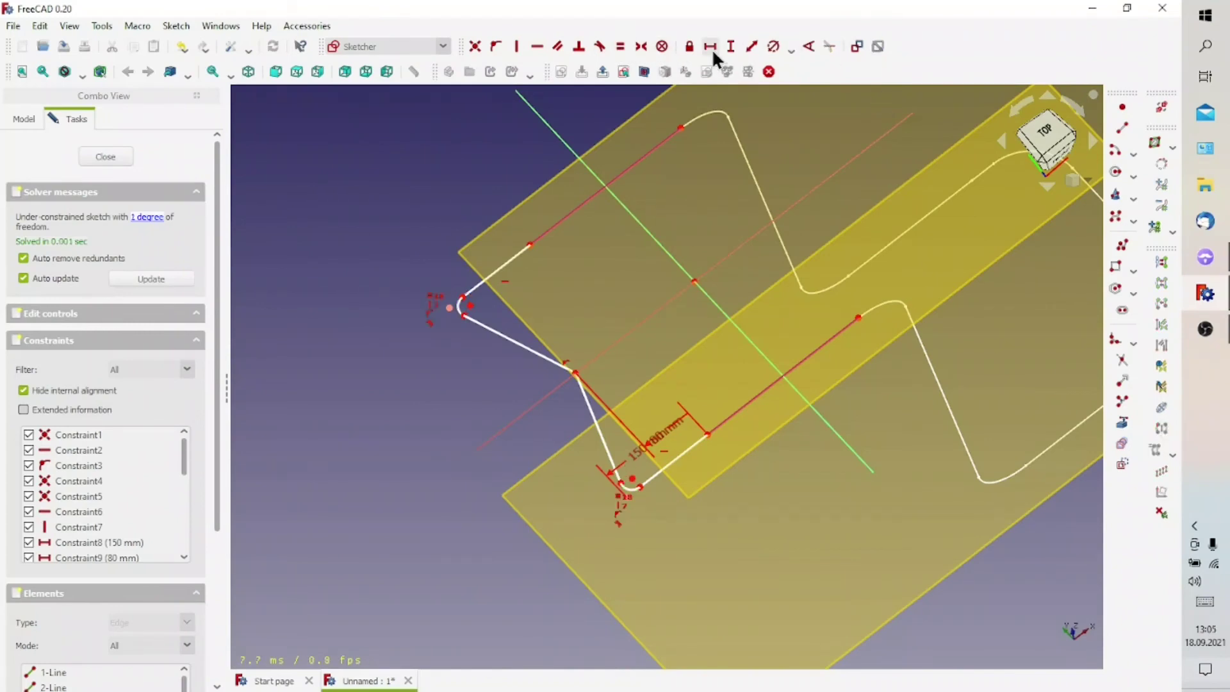
pyautogui.click(774, 46)
pyautogui.click(460, 309)
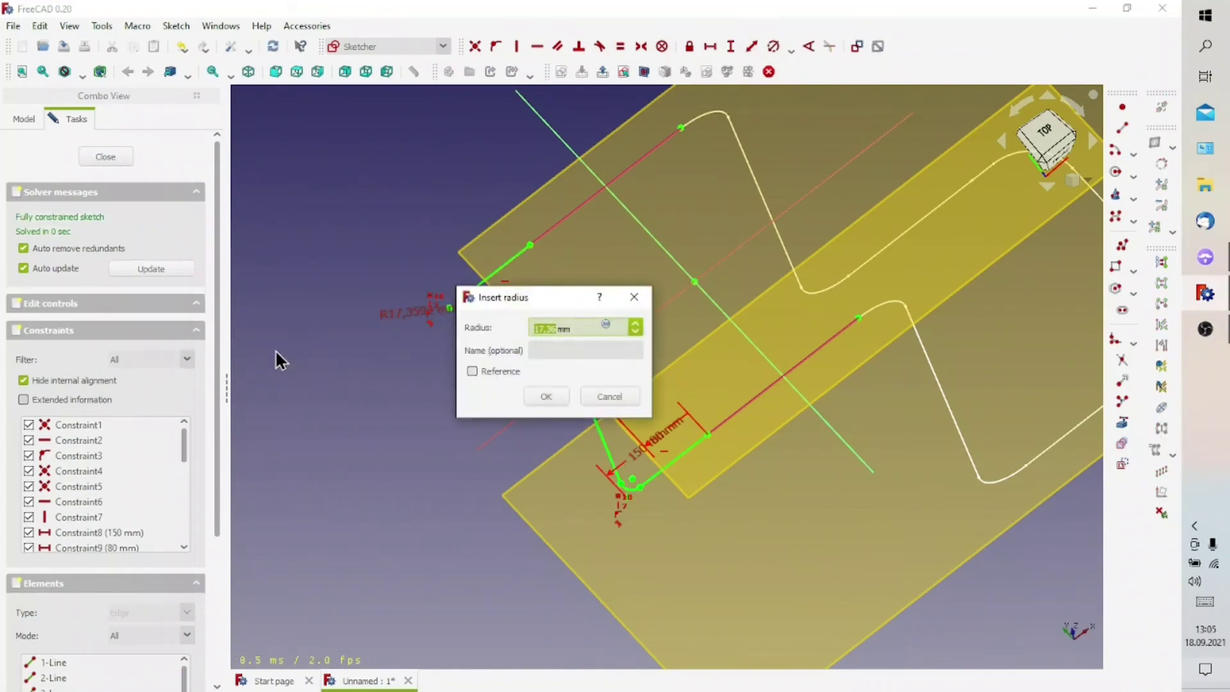
pyautogui.write('60')
pyautogui.press('Return')
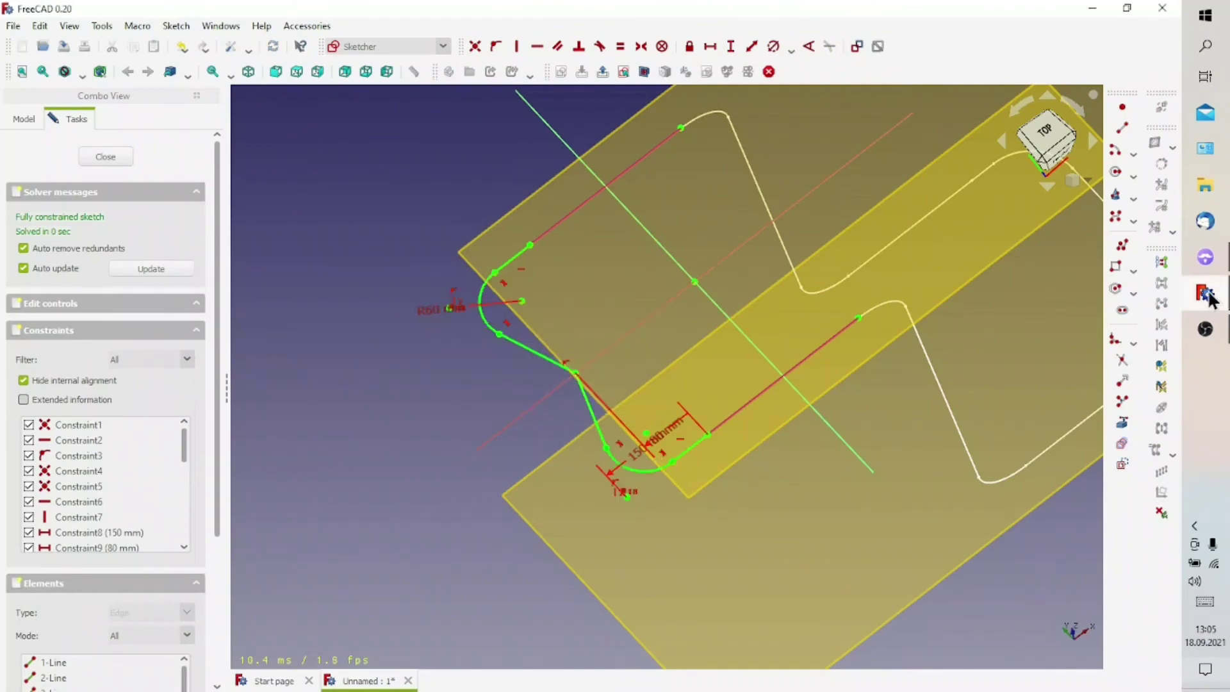
# - Fillet the junction corner with the existing path and constrain its radius
pyautogui.click(1122, 358)
pyautogui.click(578, 380)
pyautogui.scroll(5, 544, 333)
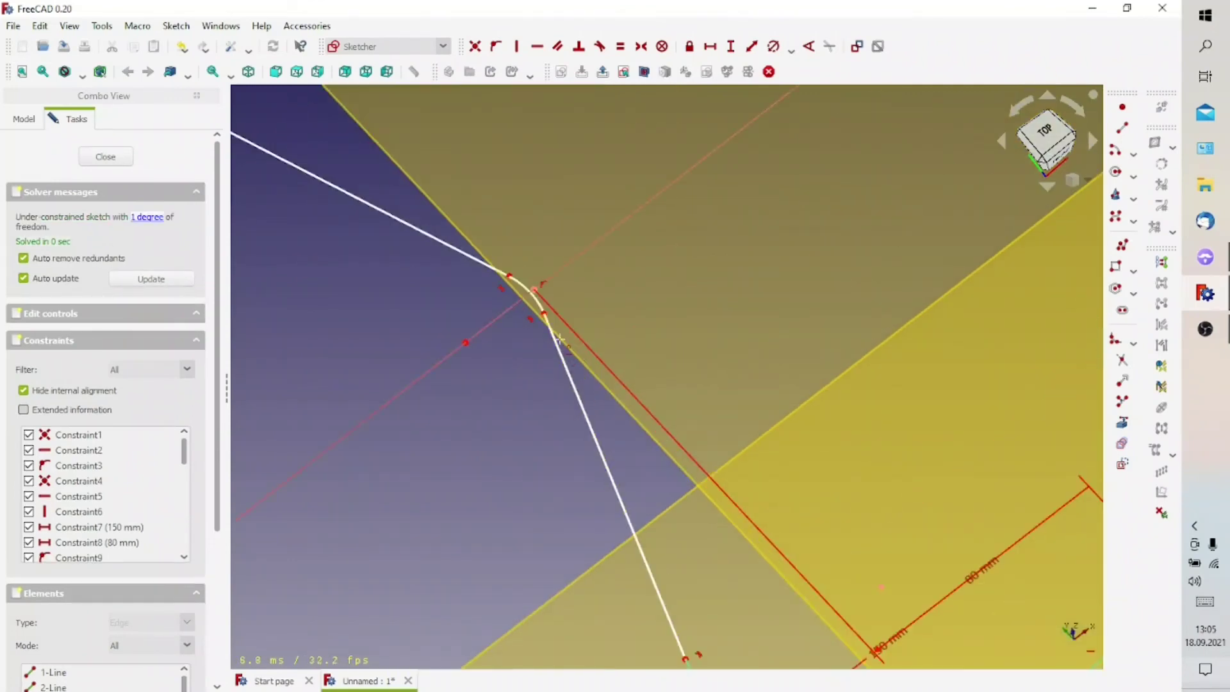
pyautogui.click(531, 301)
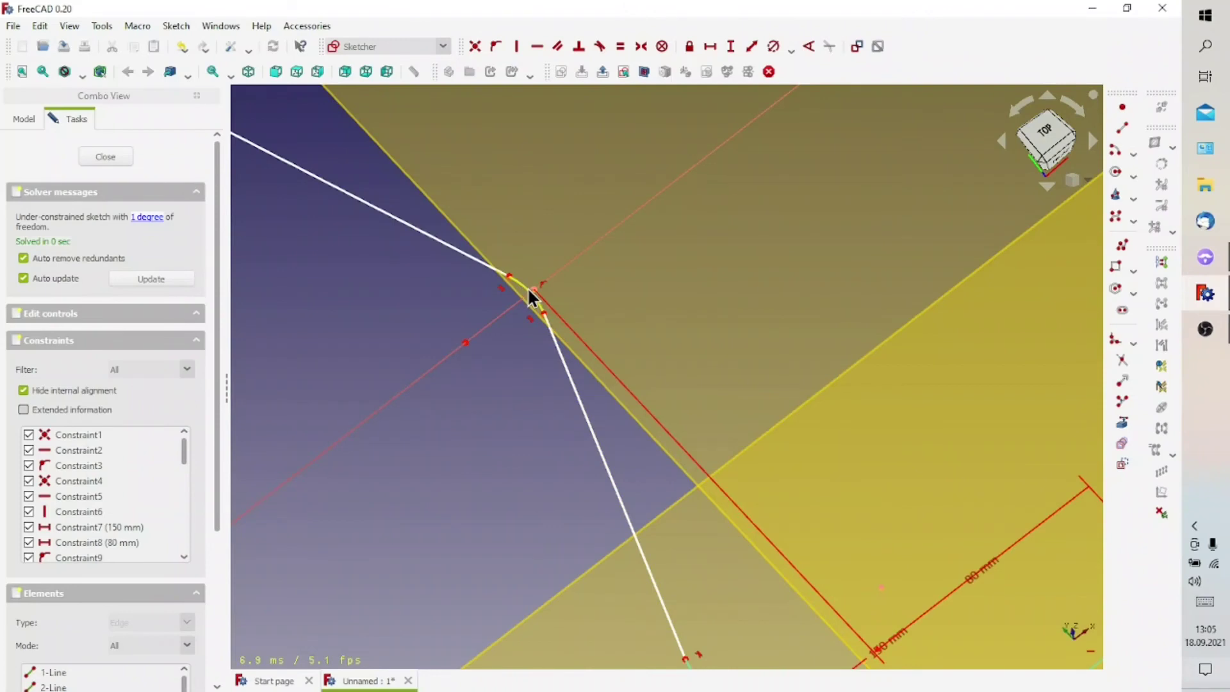
pyautogui.click(773, 47)
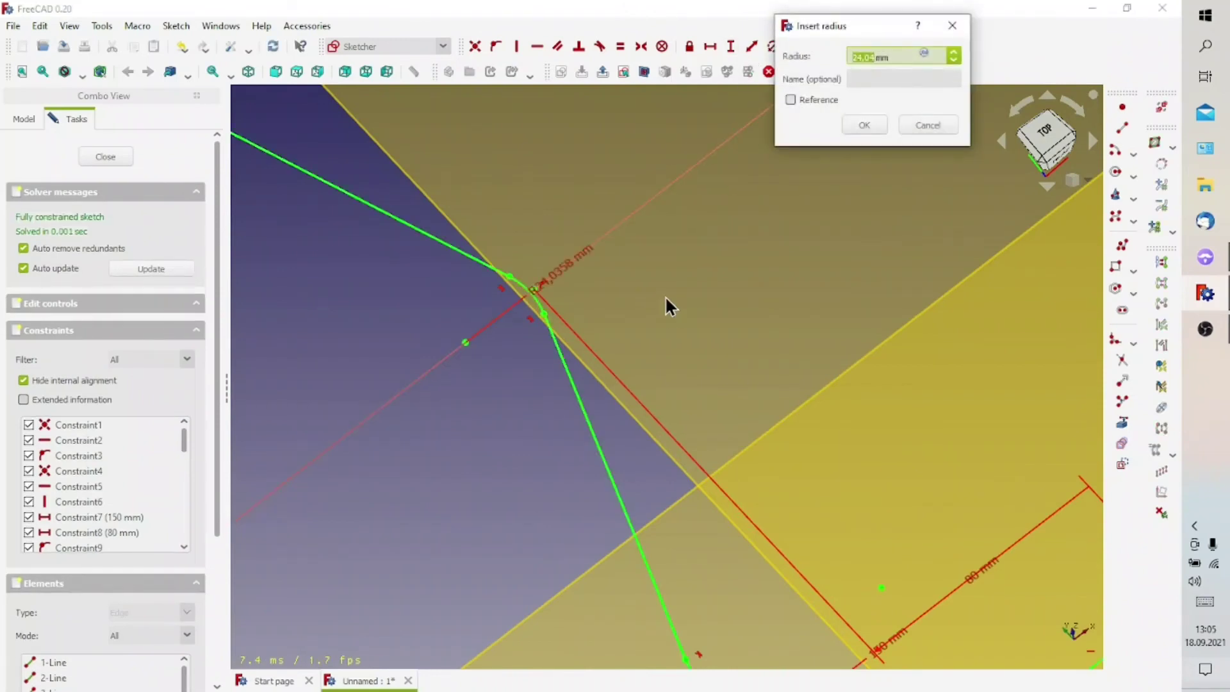
pyautogui.press('Return')
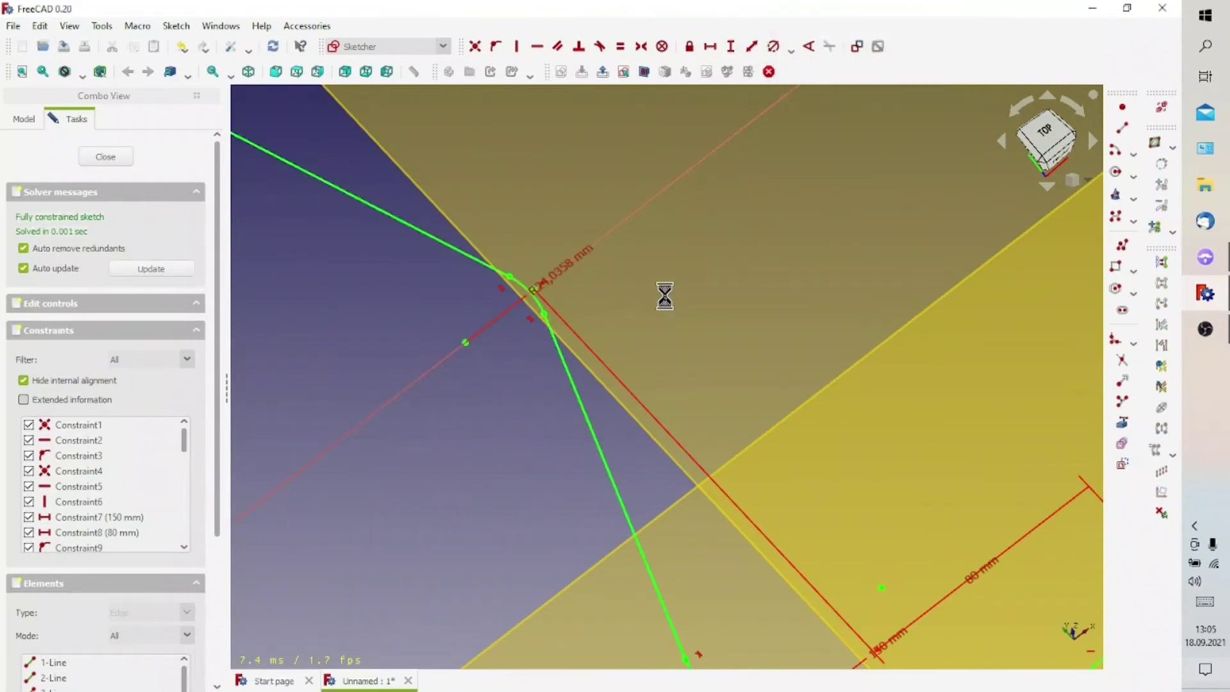
pyautogui.moveTo(665, 294)
pyautogui.mouseDown(button='middle')
pyautogui.moveTo(647, 313)
pyautogui.moveTo(660, 299)
pyautogui.mouseUp(button='middle')
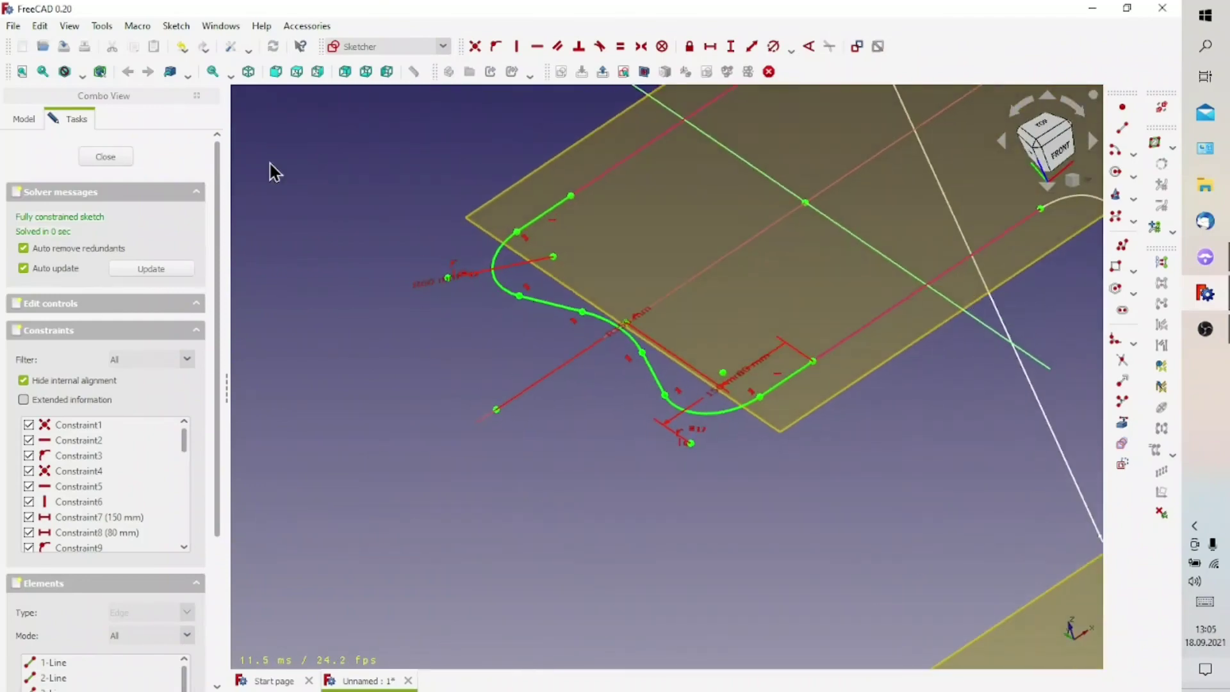
# - Close the path sketch and hide DatumPlane003 and DatumPlane002
pyautogui.click(104, 157)
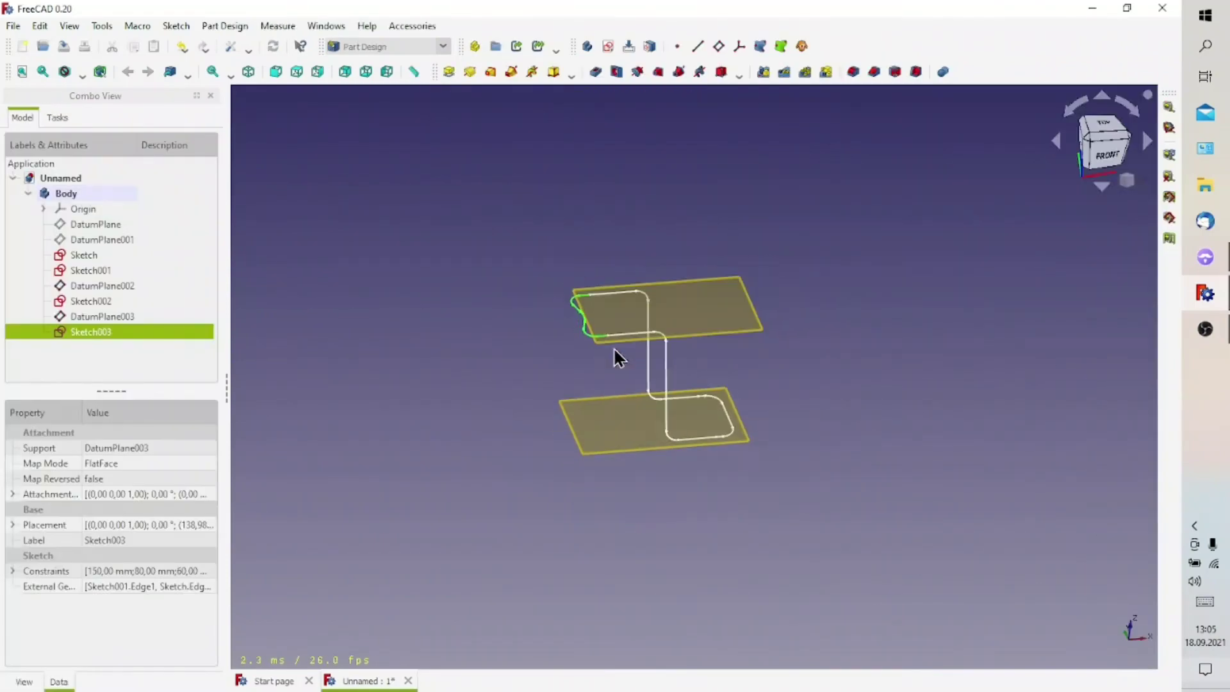
pyautogui.moveTo(618, 357)
pyautogui.mouseDown(button='middle')
pyautogui.moveTo(689, 481)
pyautogui.moveTo(557, 461)
pyautogui.moveTo(713, 385)
pyautogui.moveTo(717, 310)
pyautogui.moveTo(702, 286)
pyautogui.mouseUp(button='middle')
pyautogui.scroll(2, 702, 285)
pyautogui.click(684, 315)
pyautogui.press('space')
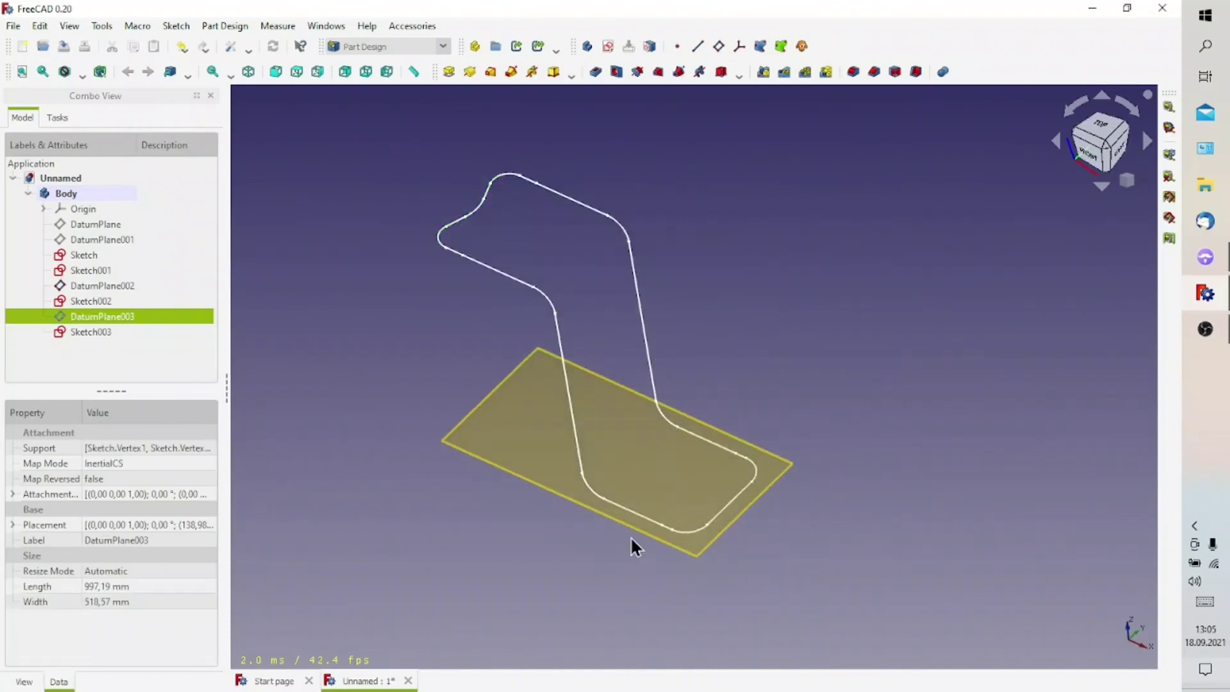
pyautogui.click(647, 474)
pyautogui.press('space')
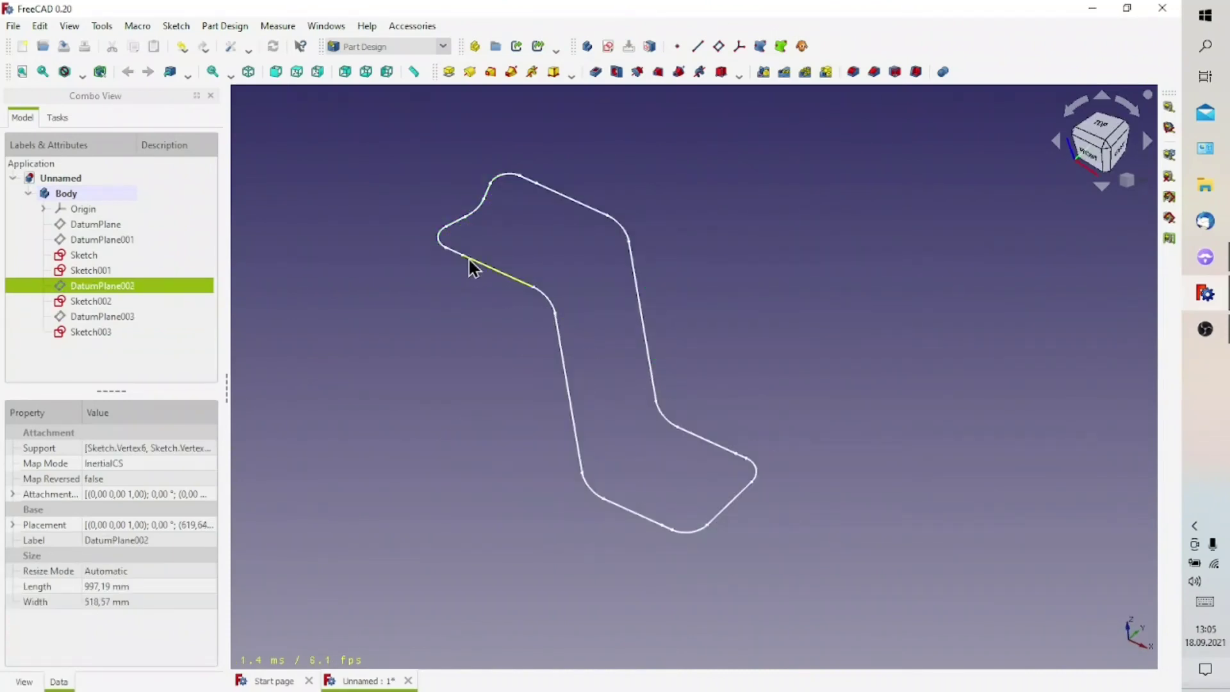
pyautogui.scroll(4, 469, 259)
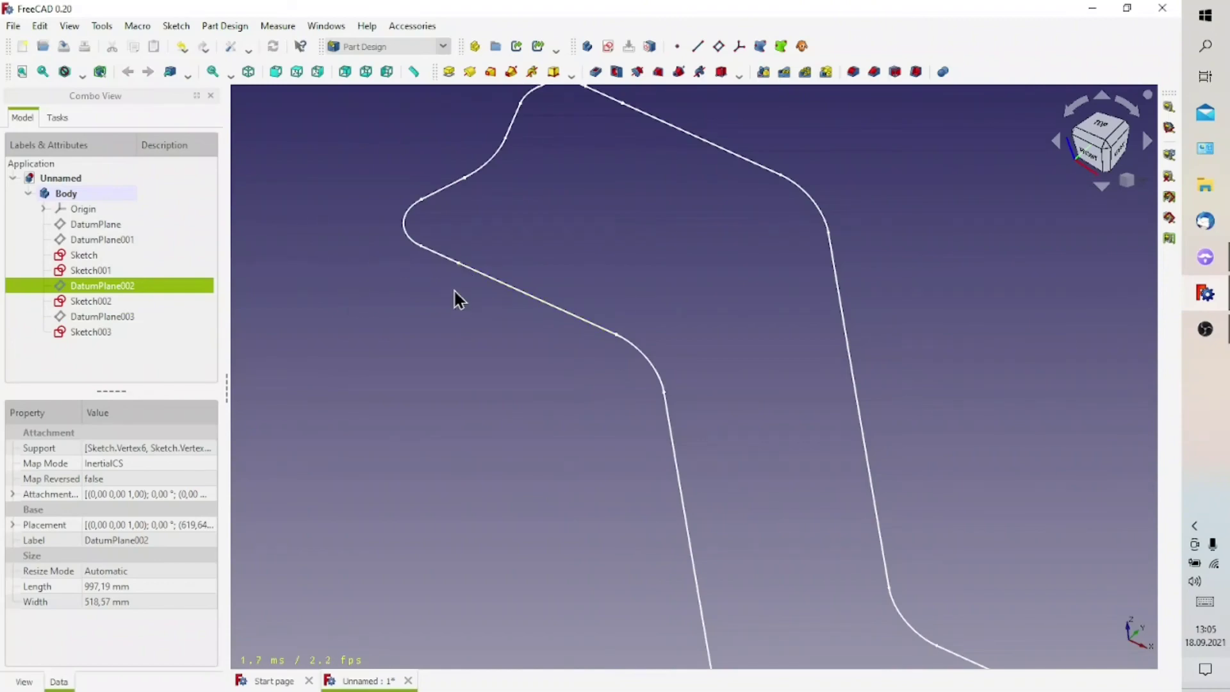
# - Create DatumPlane004 normal to the first sketch's top straight edge
pyautogui.click(467, 272)
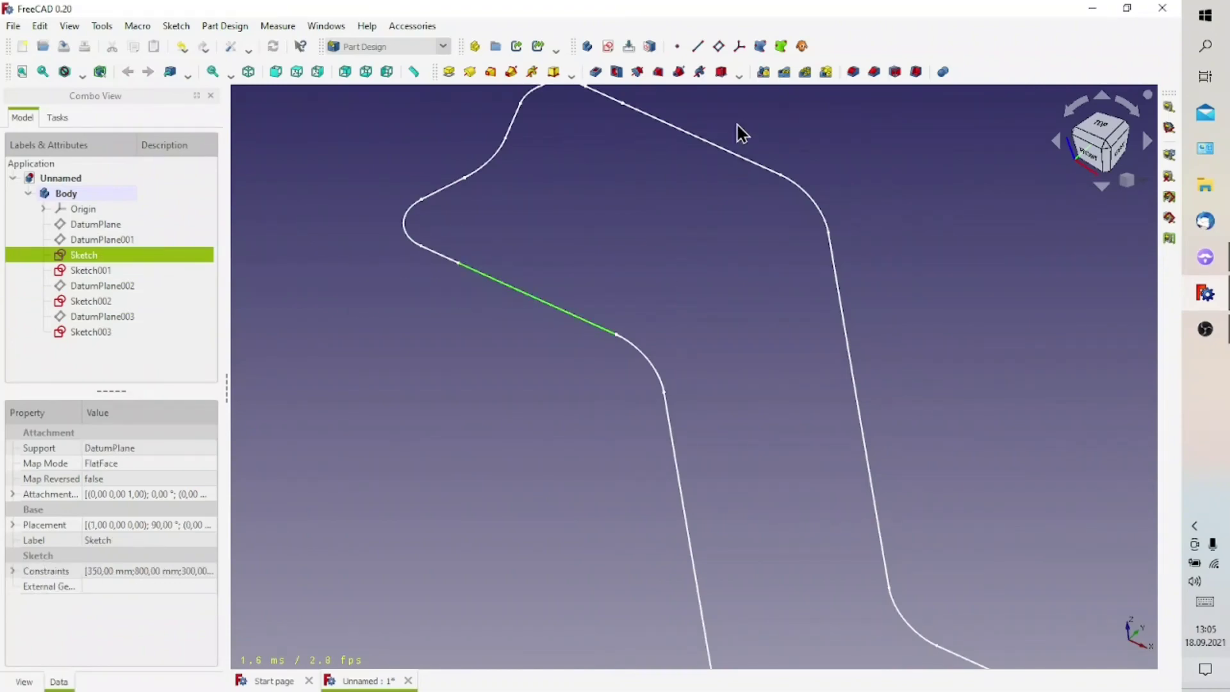
pyautogui.click(719, 46)
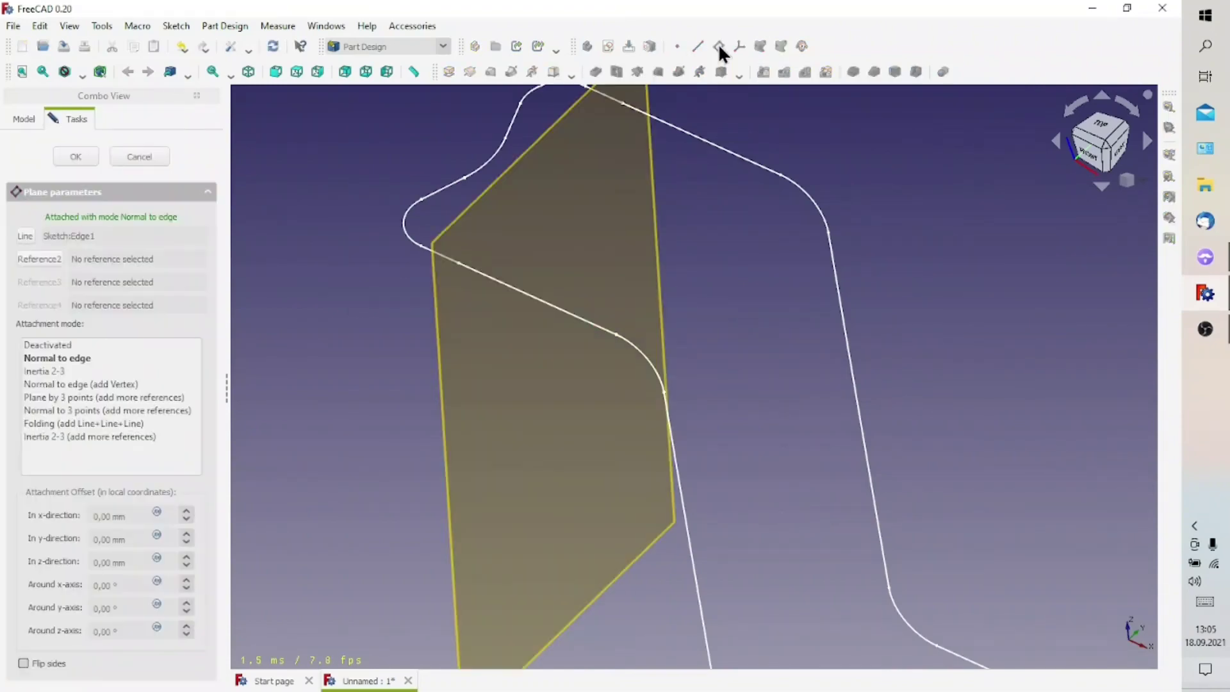
pyautogui.moveTo(634, 417)
pyautogui.mouseDown(button='middle')
pyautogui.moveTo(637, 320)
pyautogui.moveTo(700, 330)
pyautogui.moveTo(598, 324)
pyautogui.mouseUp(button='middle')
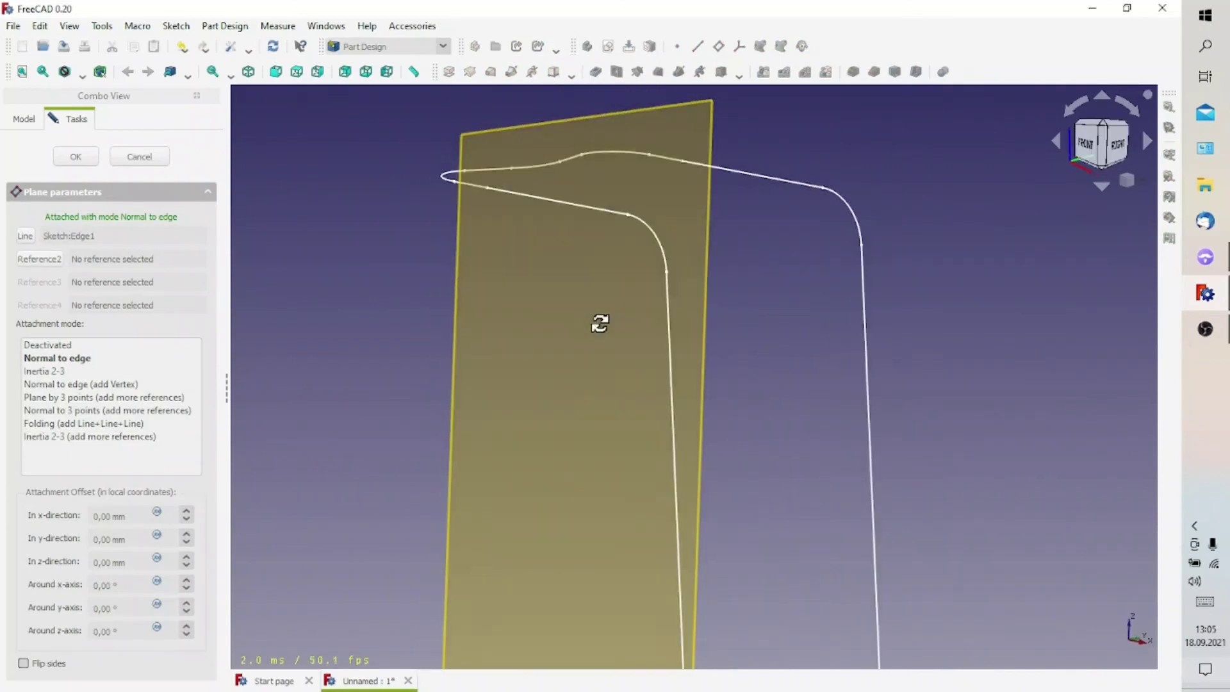
pyautogui.click(75, 157)
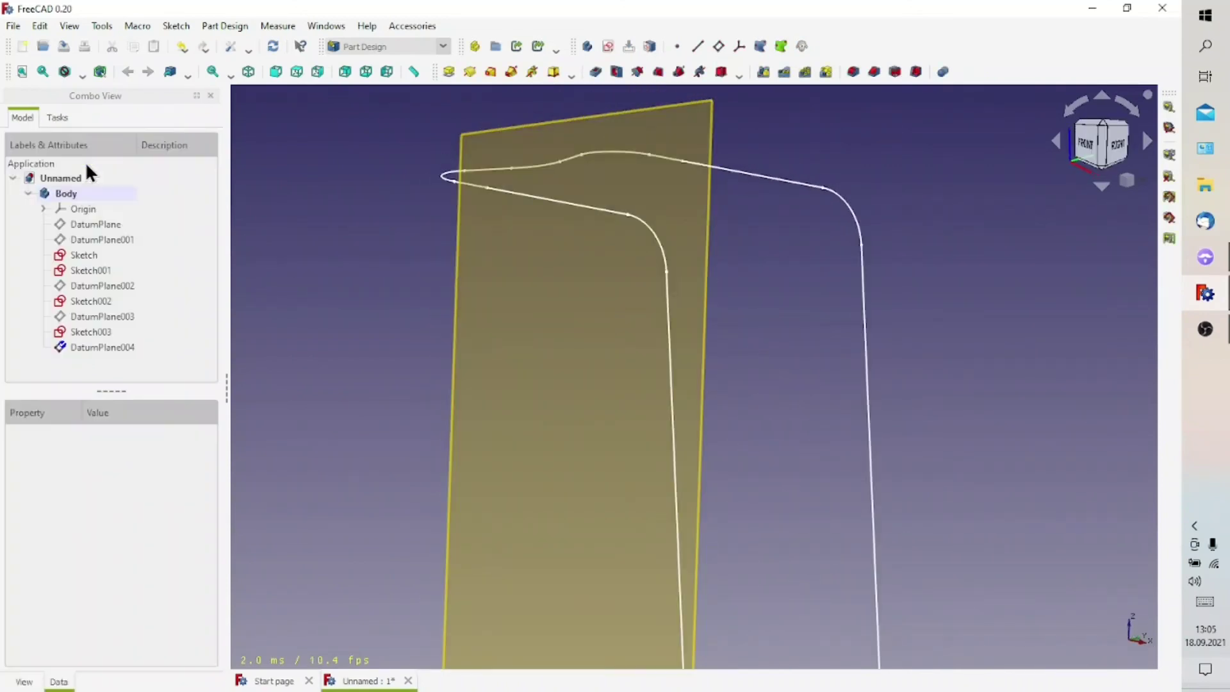
pyautogui.scroll(5, 430, 189)
pyautogui.click(506, 217)
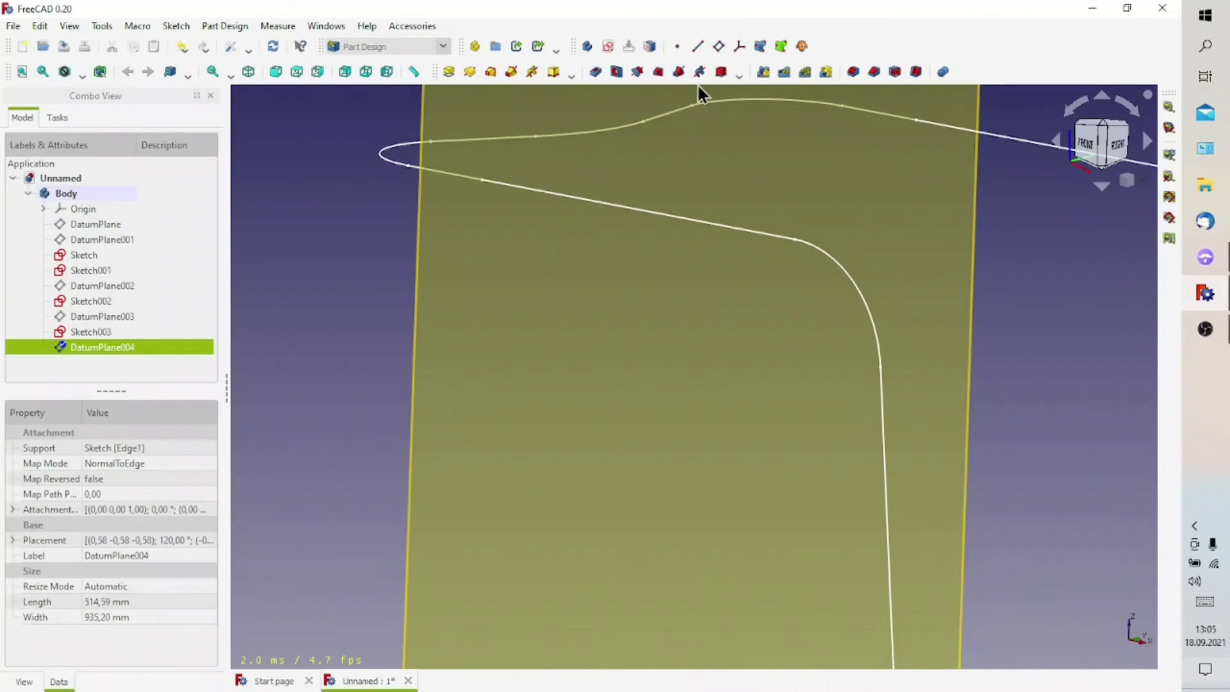
# - In a new sketch on DatumPlane004, draw an origin-centred circle of 38 mm diameter
pyautogui.click(607, 47)
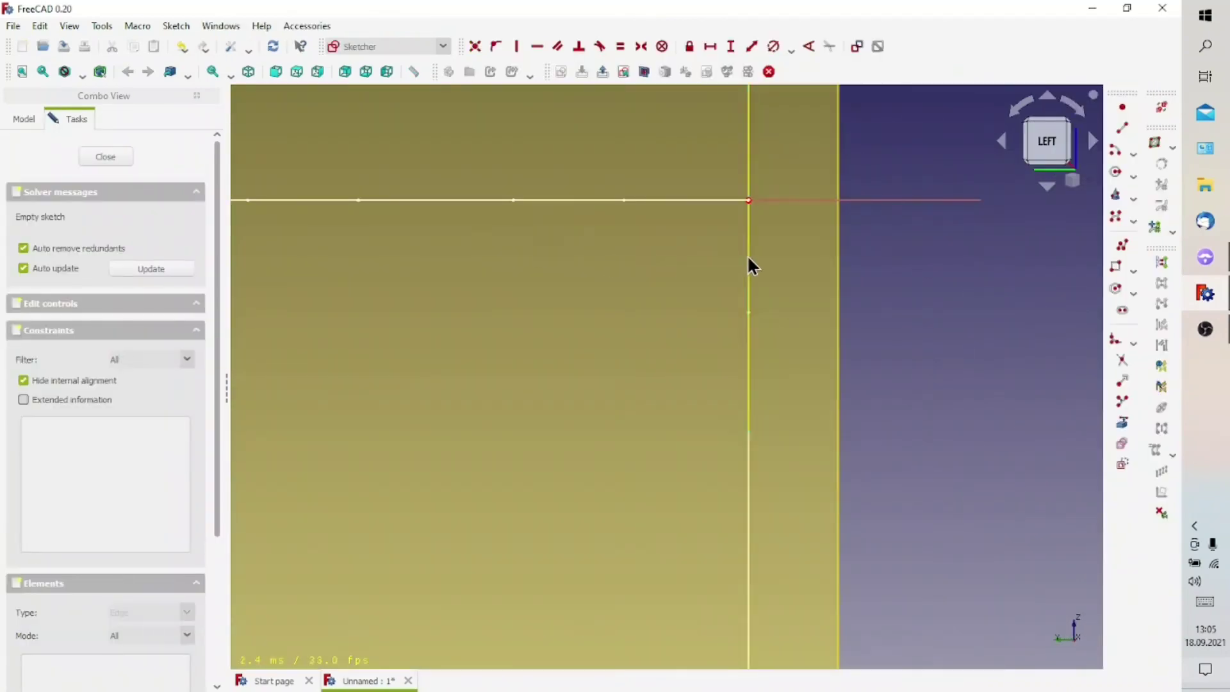
pyautogui.scroll(-2, 746, 263)
pyautogui.moveTo(746, 266); pyautogui.dragTo(1043, 192, button='middle')
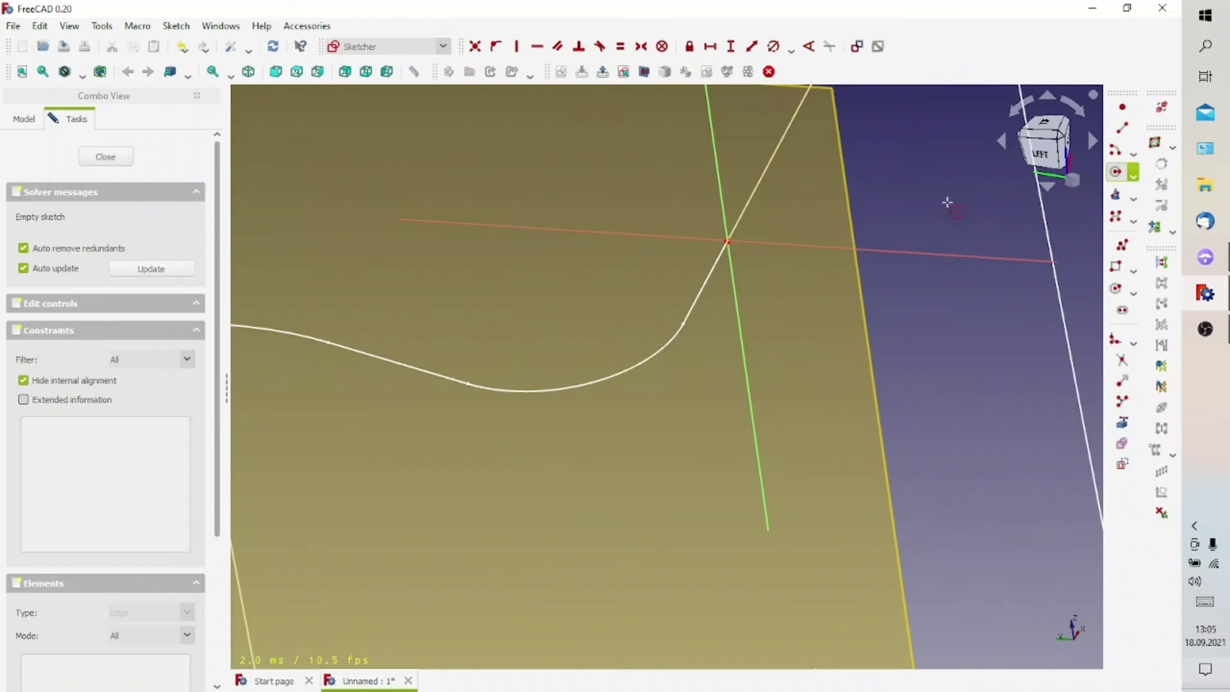
pyautogui.click(728, 241)
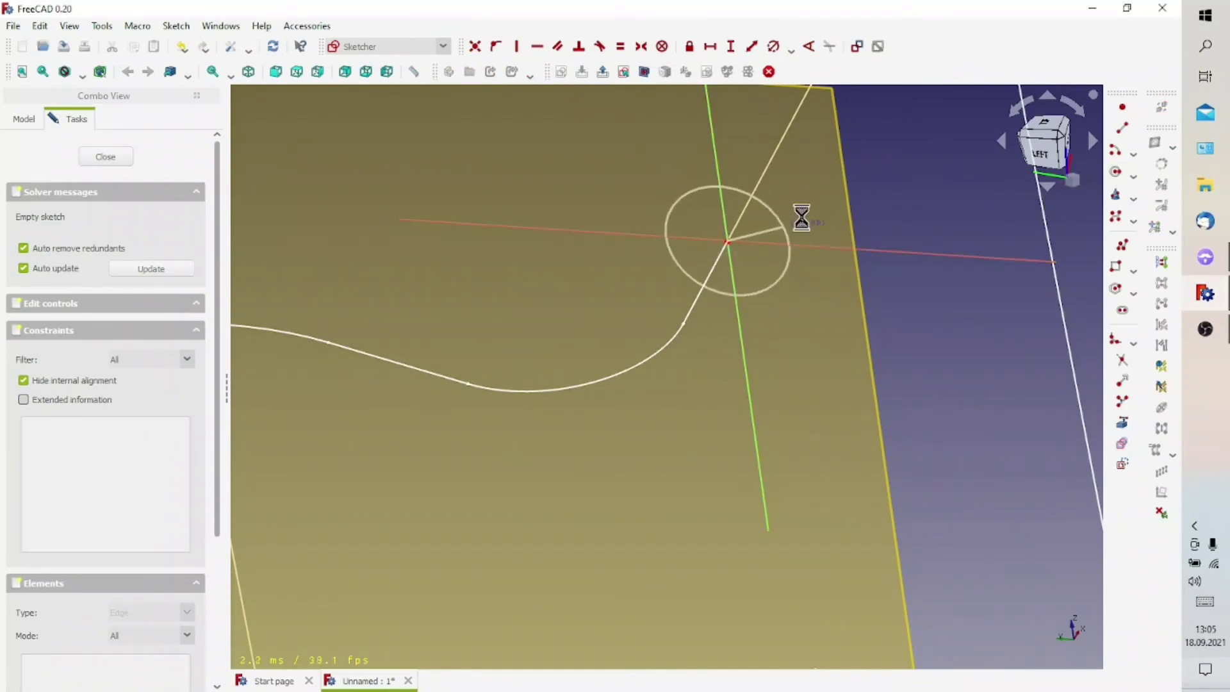
pyautogui.click(784, 227)
pyautogui.click(771, 47)
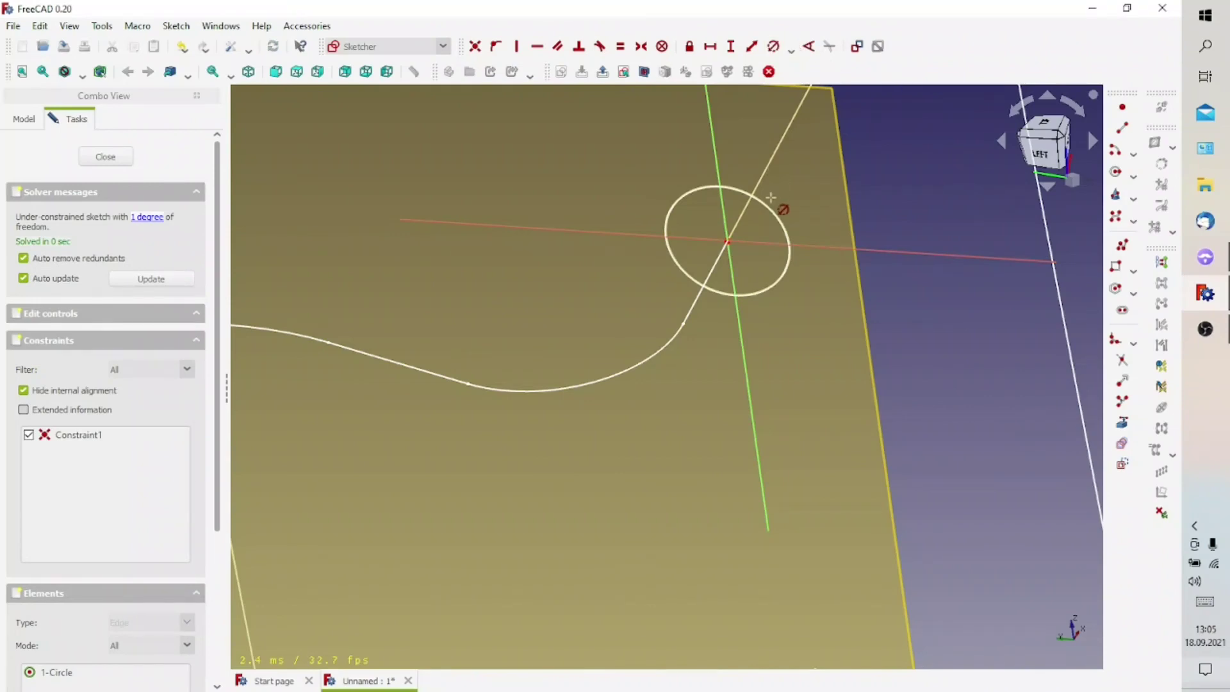
pyautogui.click(786, 221)
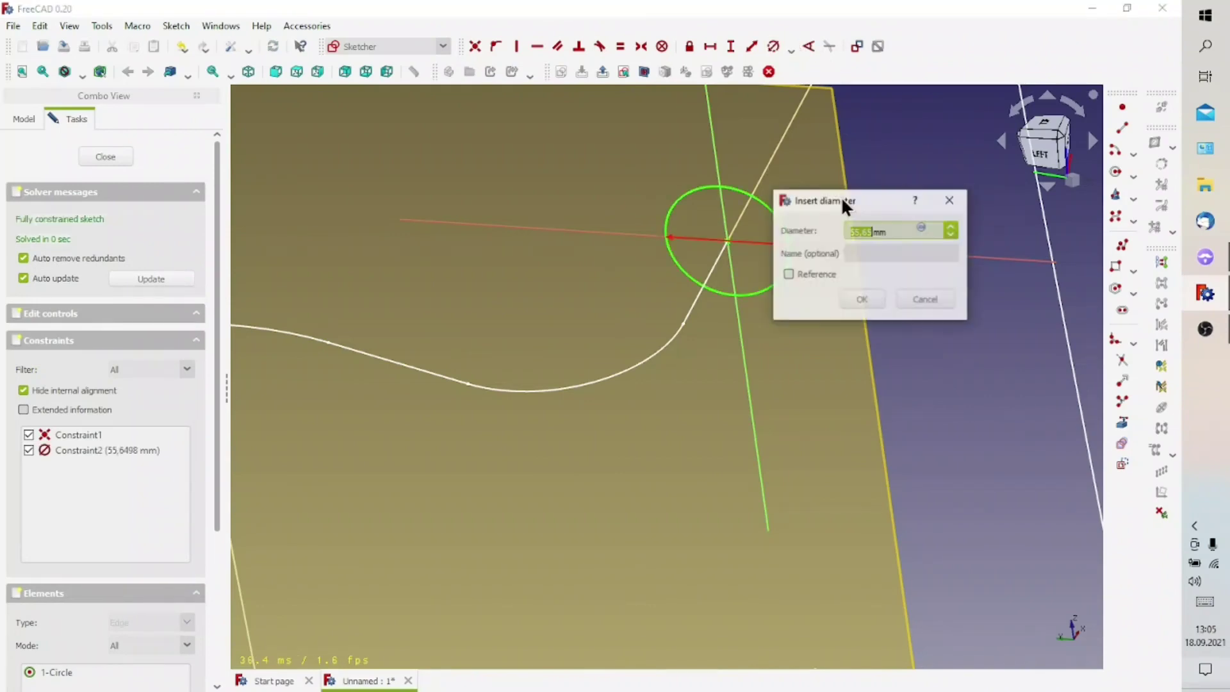
pyautogui.click(950, 204)
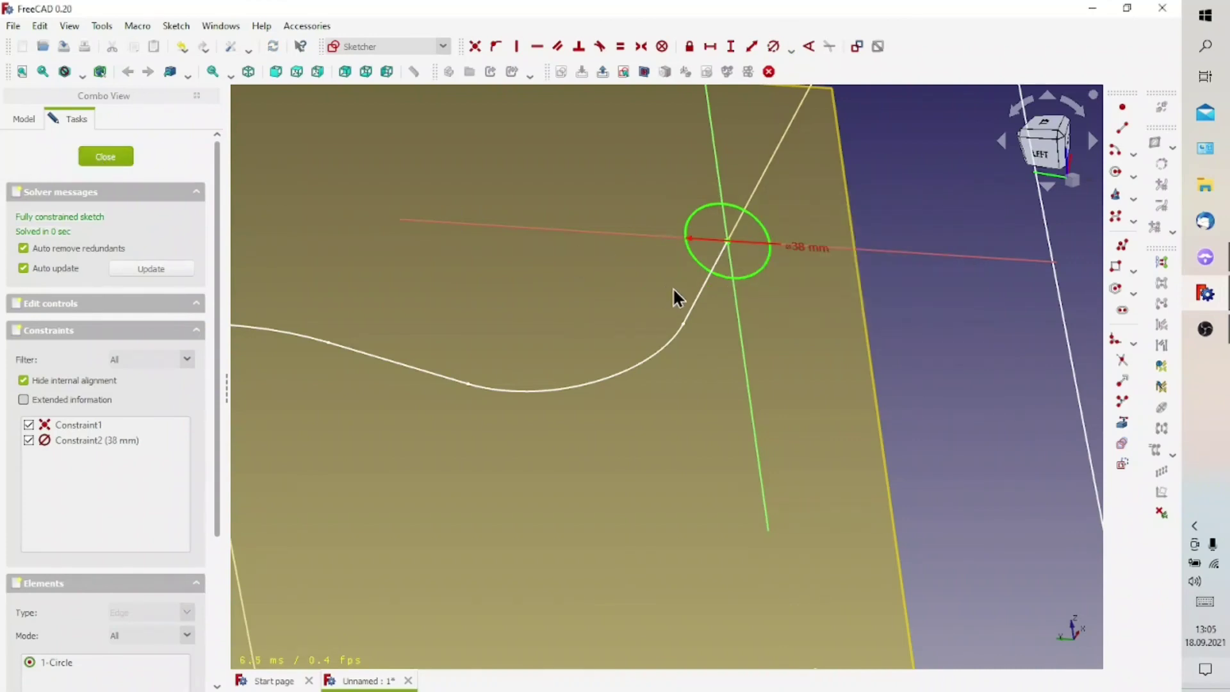
pyautogui.press('Escape')
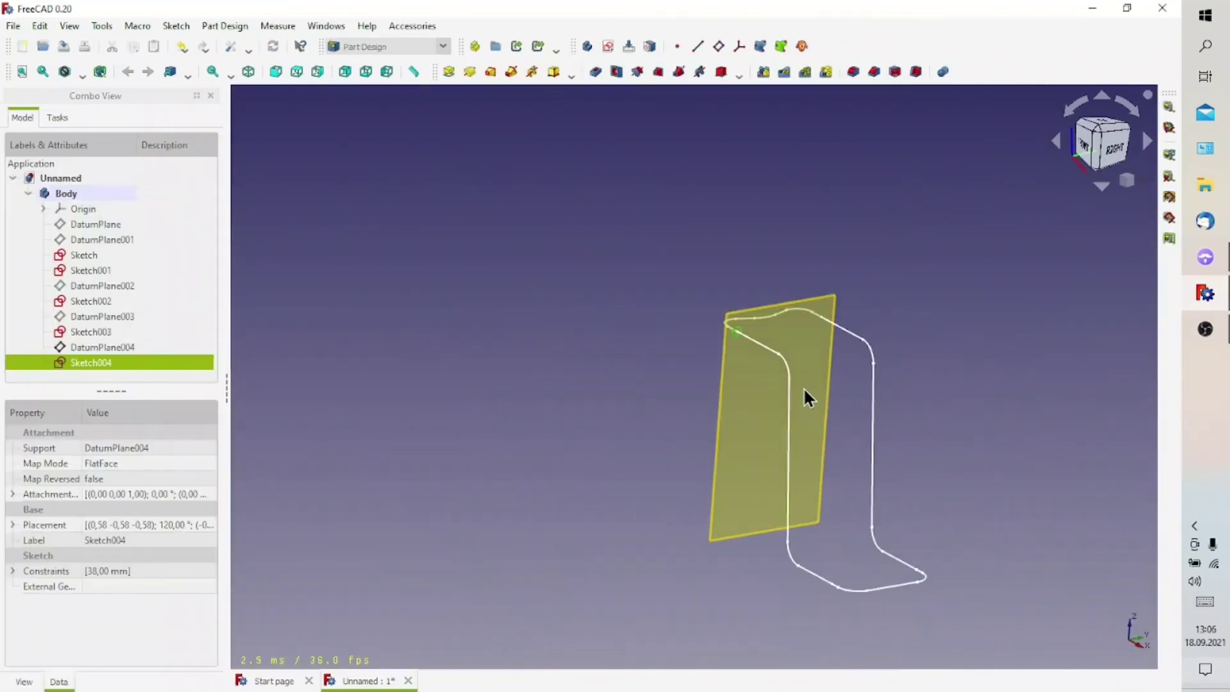
# - Select the 38 mm circle profile Sketch004
pyautogui.scroll(2, 944, 586)
pyautogui.scroll(2, 954, 522)
pyautogui.moveTo(920, 398); pyautogui.dragTo(746, 386, button='middle')
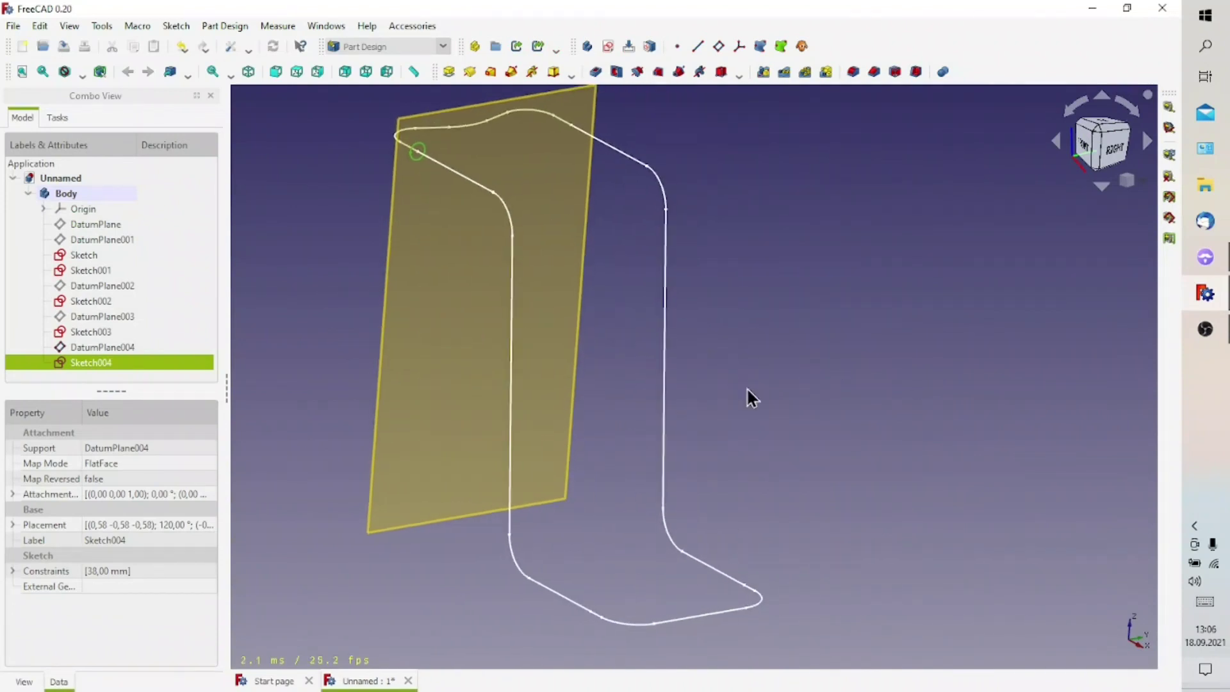
pyautogui.click(420, 160)
pyautogui.click(708, 192)
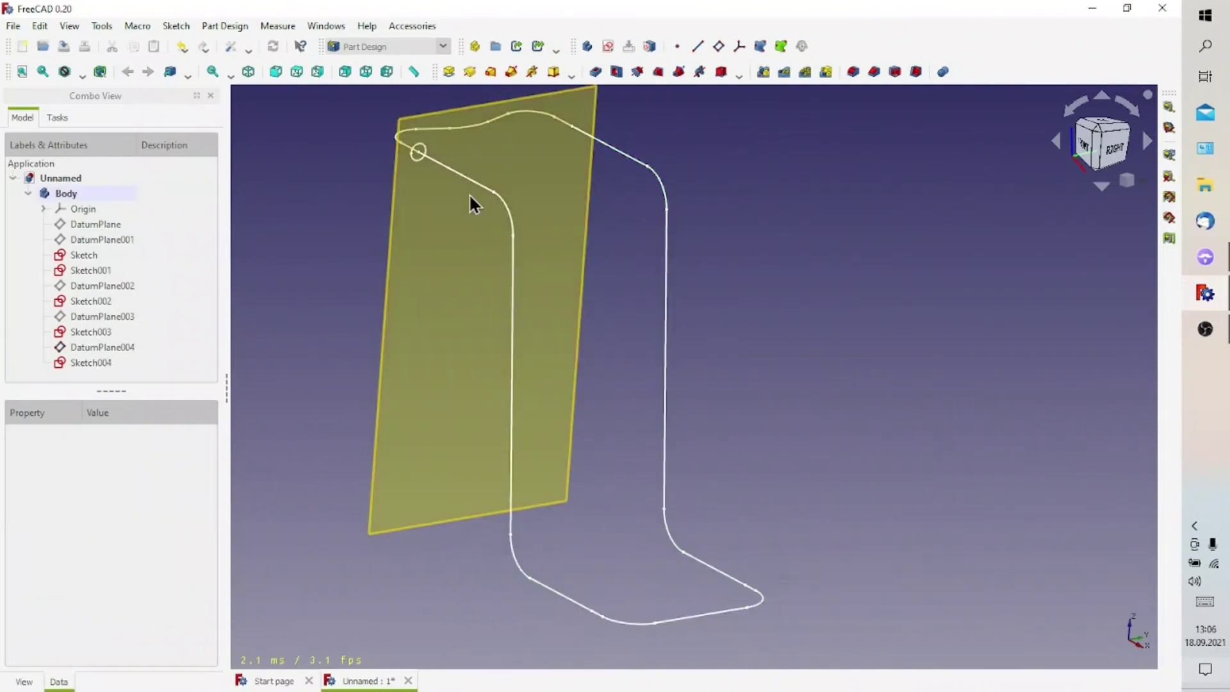
pyautogui.click(520, 171)
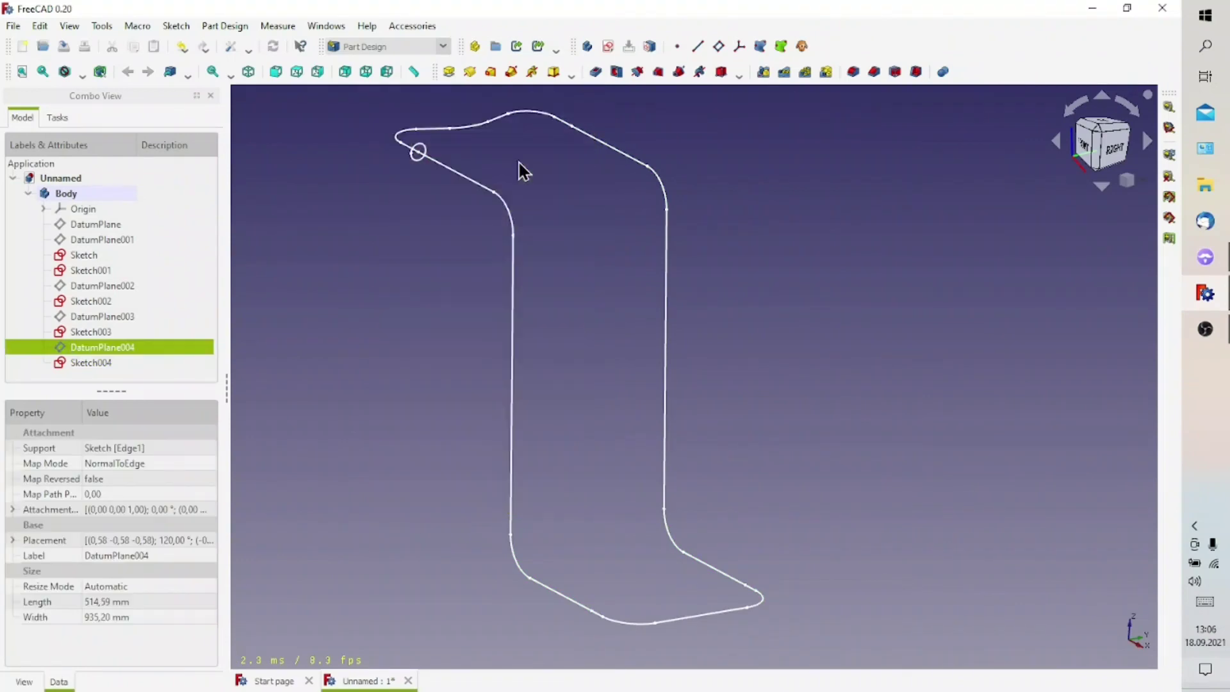
pyautogui.click(417, 155)
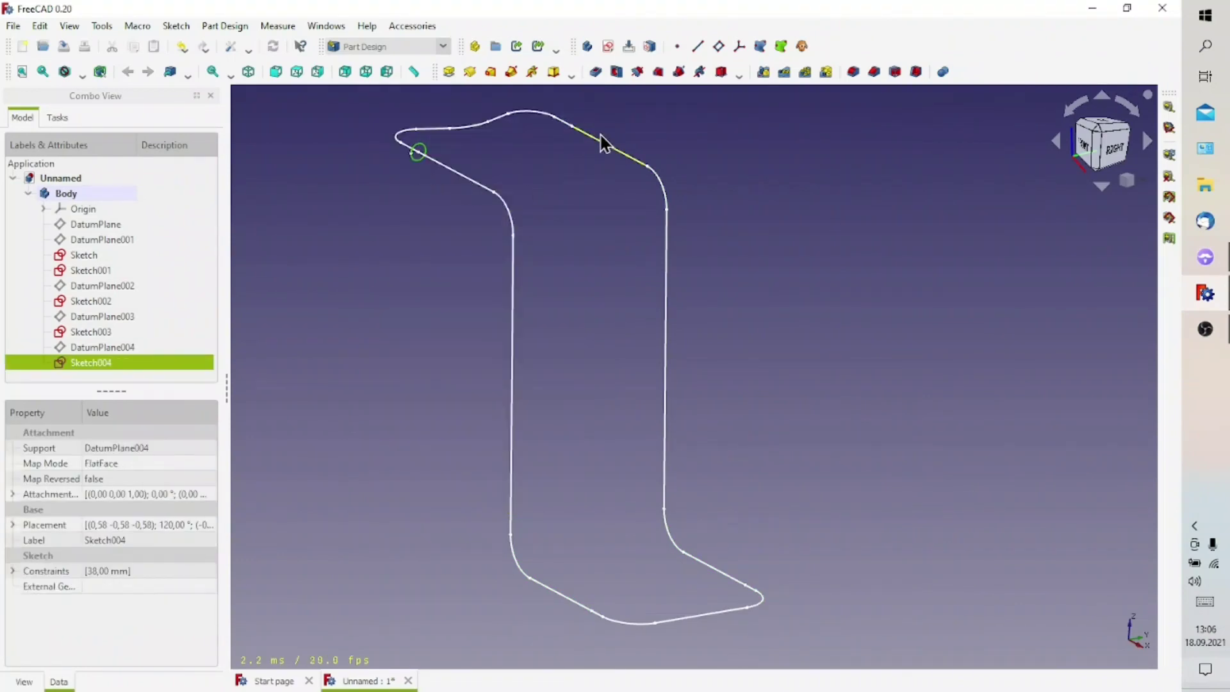
# - Sweep the circle along the first path Sketch as an Additive Pipe
pyautogui.click(508, 74)
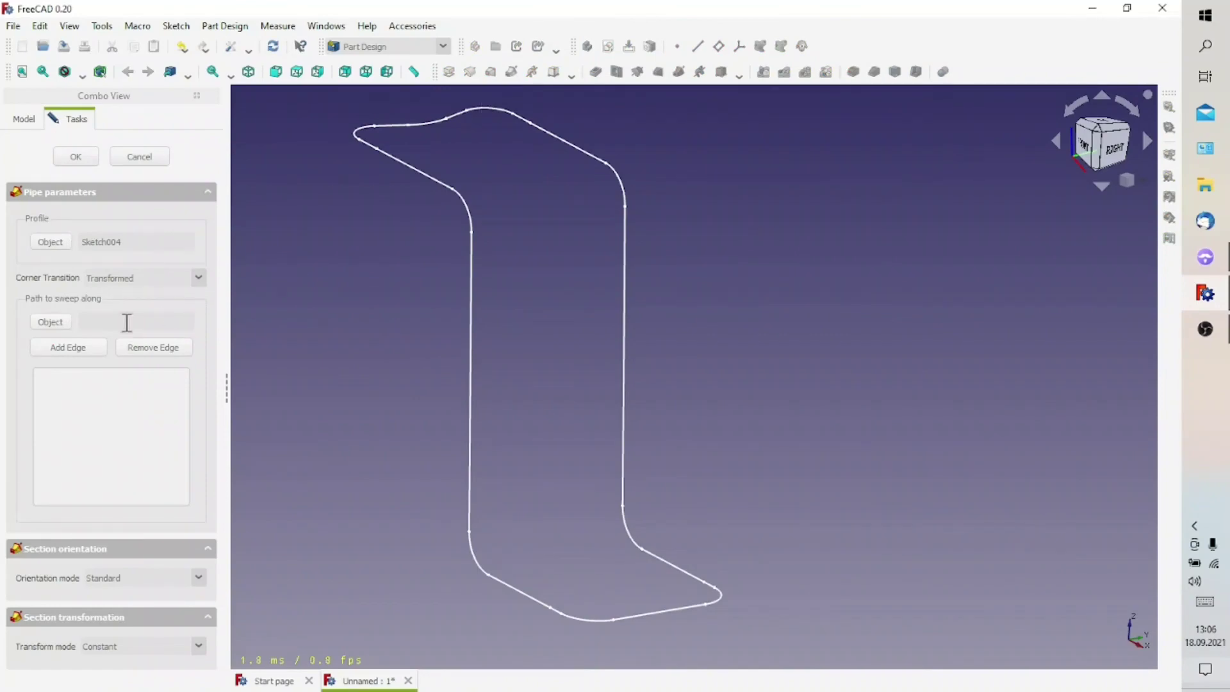
pyautogui.click(430, 179)
pyautogui.scroll(-3, 478, 364)
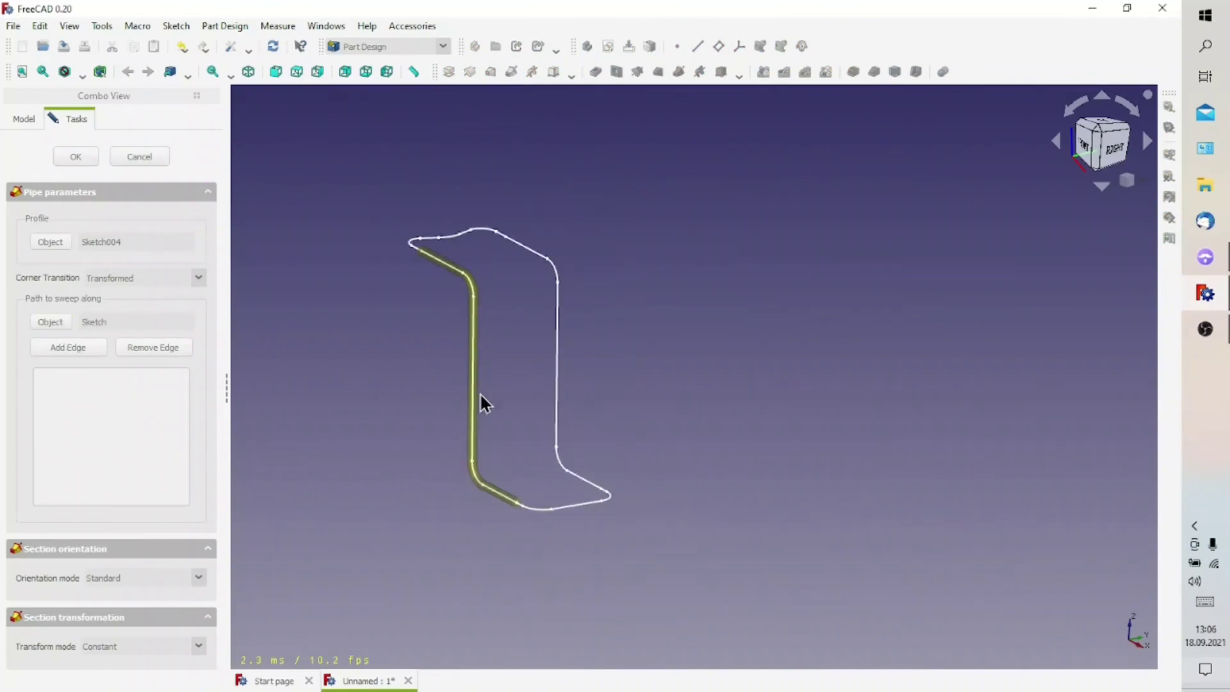
pyautogui.scroll(4, 529, 525)
pyautogui.click(75, 156)
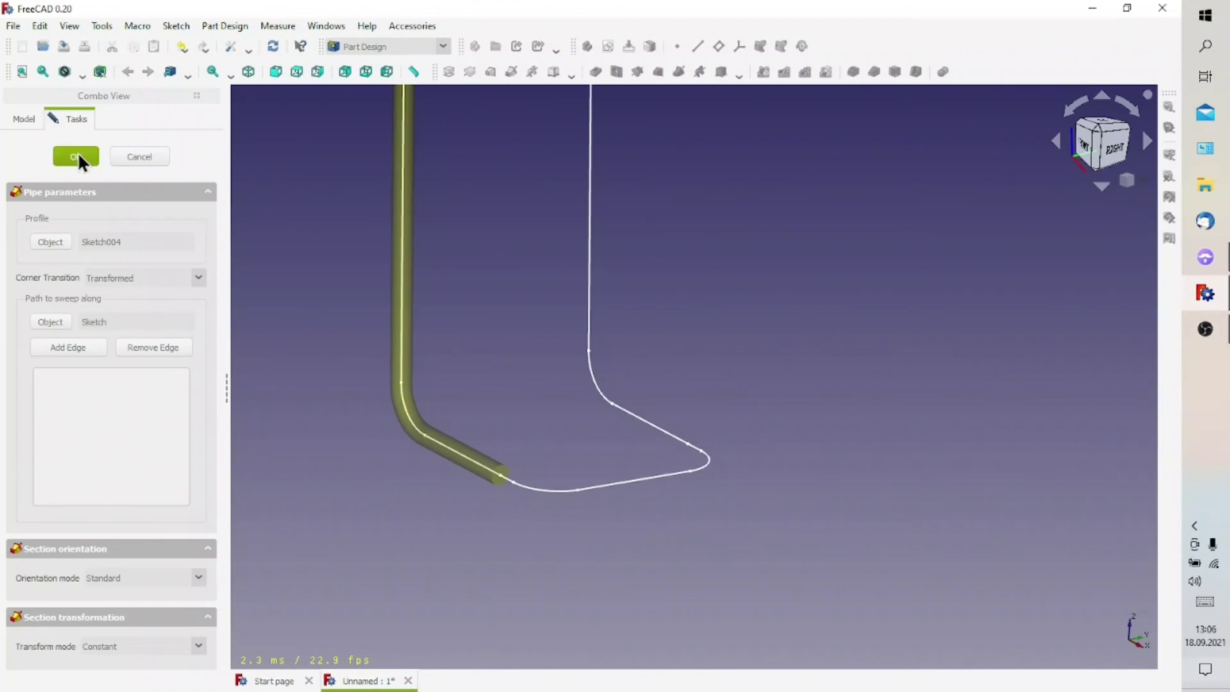
pyautogui.scroll(3, 497, 498)
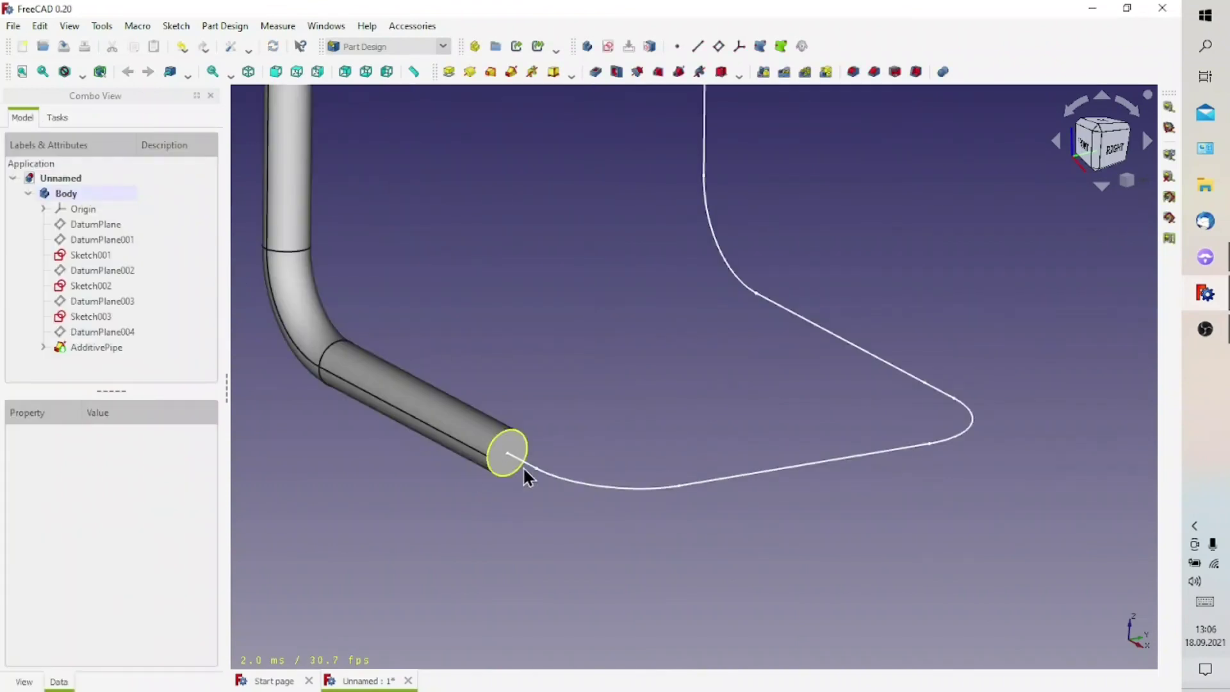
pyautogui.click(512, 452)
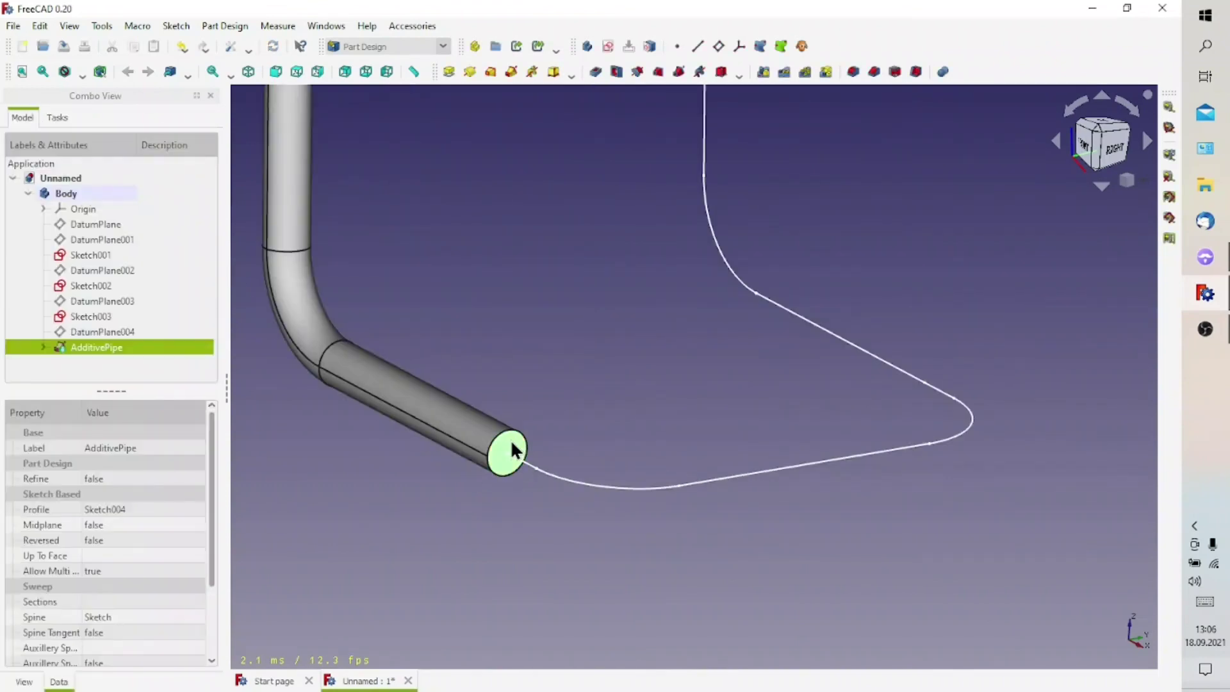
# - Sweep the second tube section from the end face along Sketch002
pyautogui.click(512, 73)
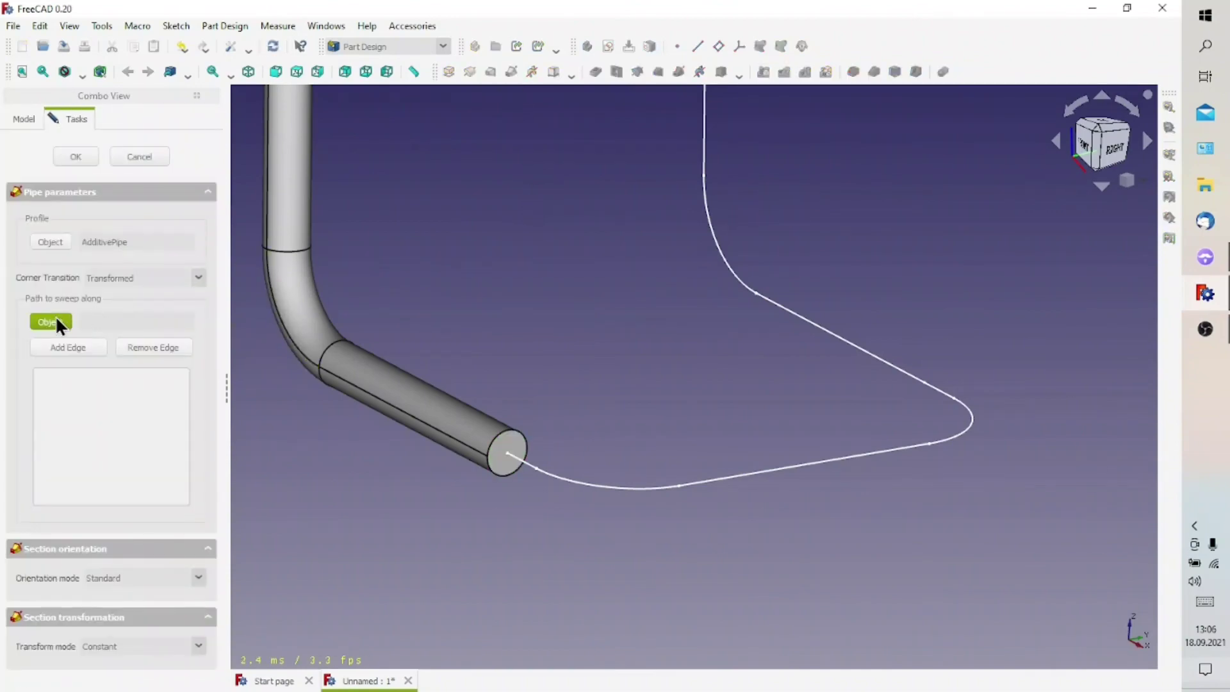
pyautogui.click(605, 486)
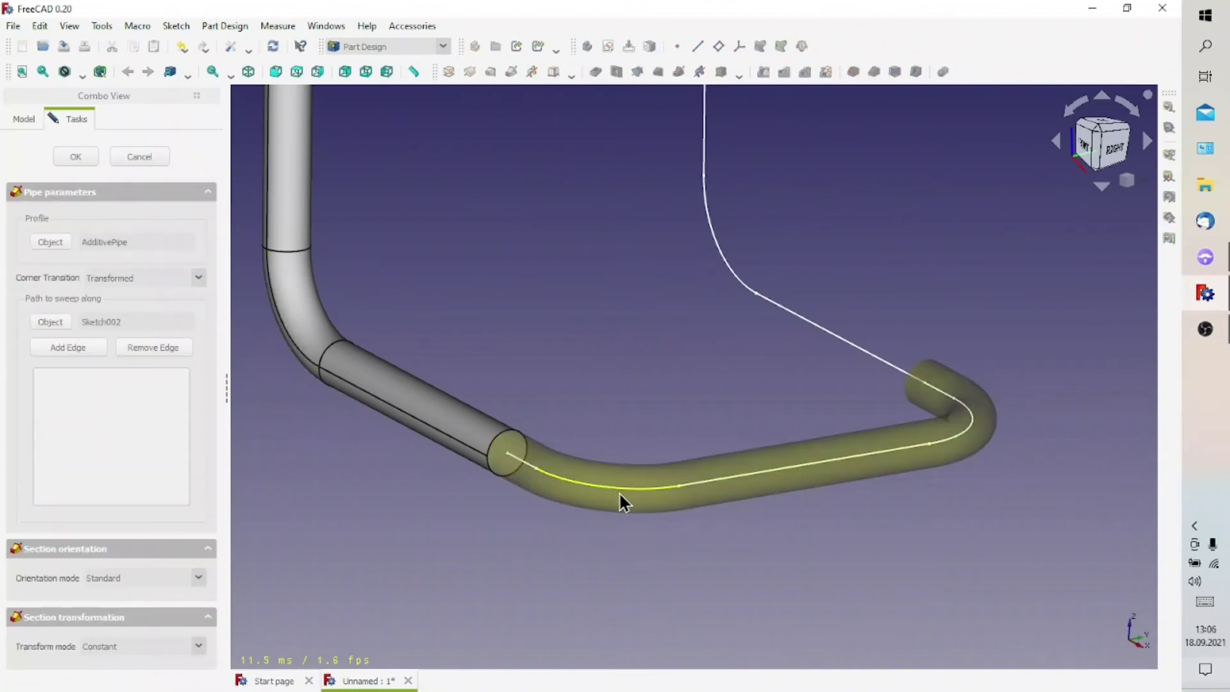
pyautogui.click(85, 158)
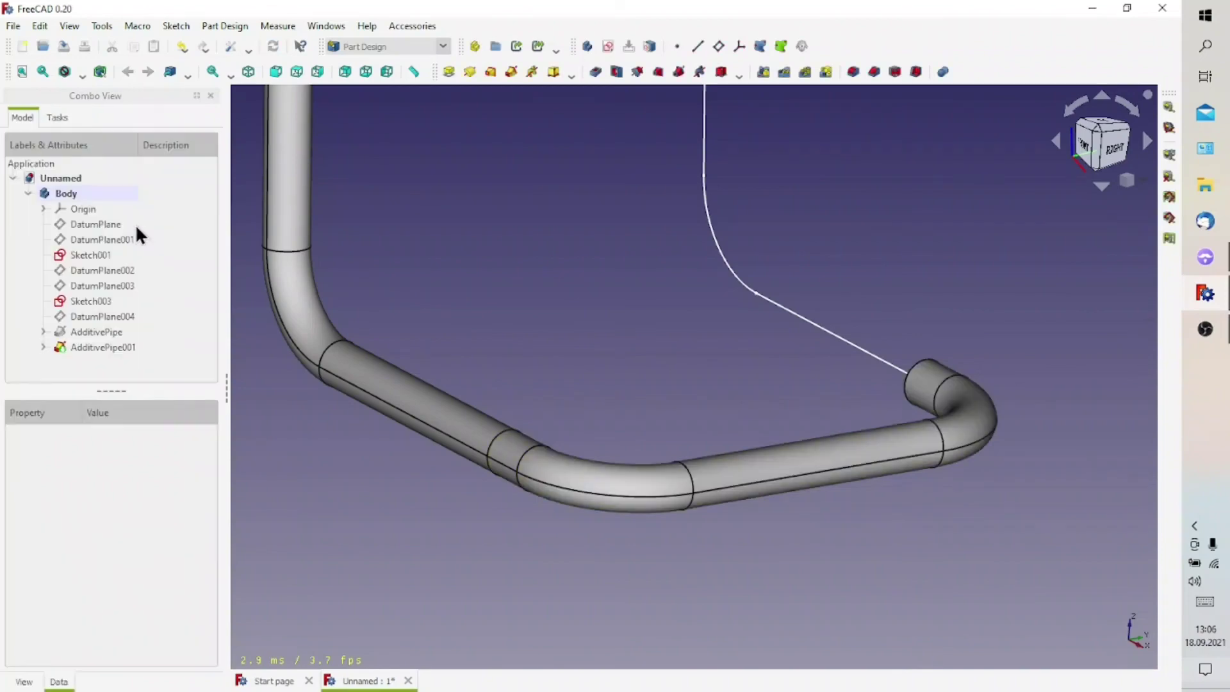
pyautogui.scroll(-3, 800, 407)
pyautogui.moveTo(799, 407)
pyautogui.mouseDown(button='middle')
pyautogui.moveTo(857, 408)
pyautogui.moveTo(359, 433)
pyautogui.moveTo(461, 441)
pyautogui.mouseUp(button='middle')
pyautogui.scroll(3, 461, 440)
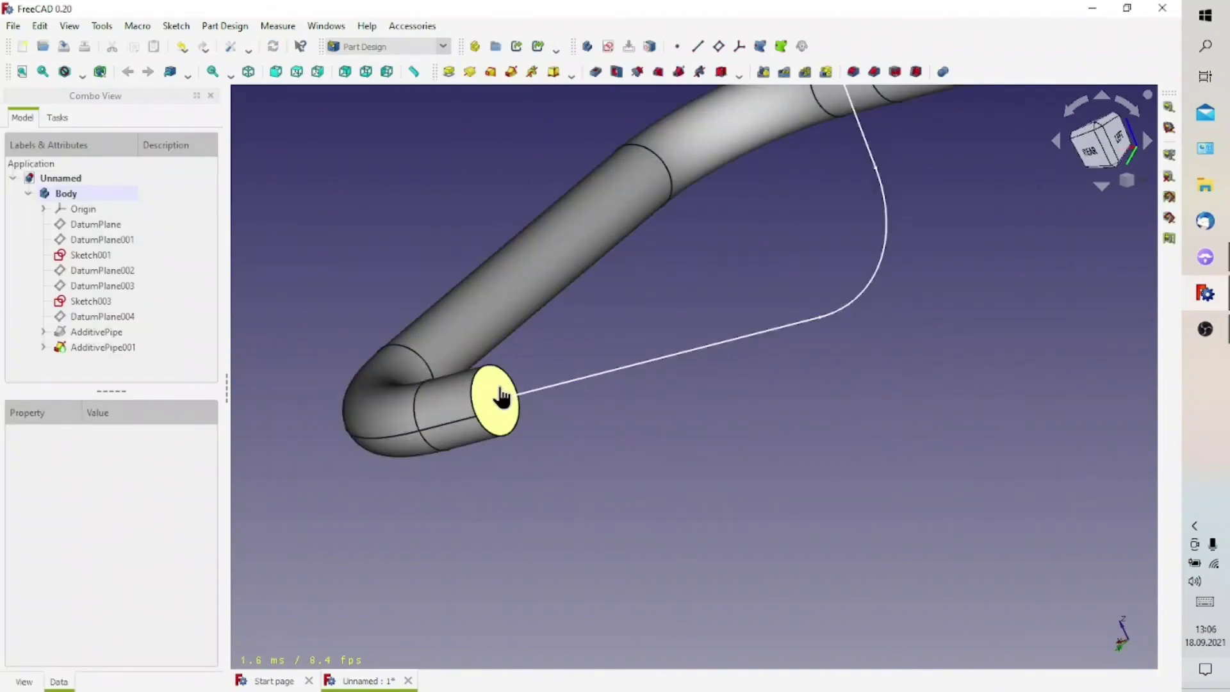
# - Extend a third pipe from the second tube's end face along the straight Sketch001
pyautogui.click(502, 397)
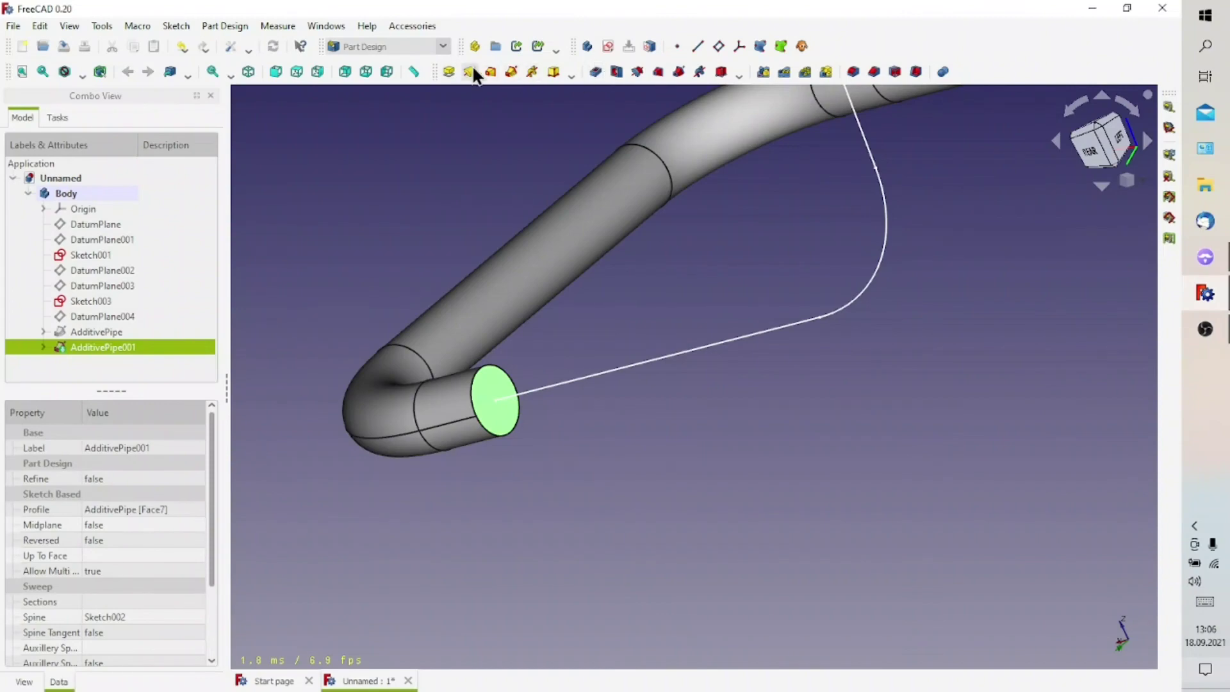
pyautogui.click(508, 71)
pyautogui.click(78, 345)
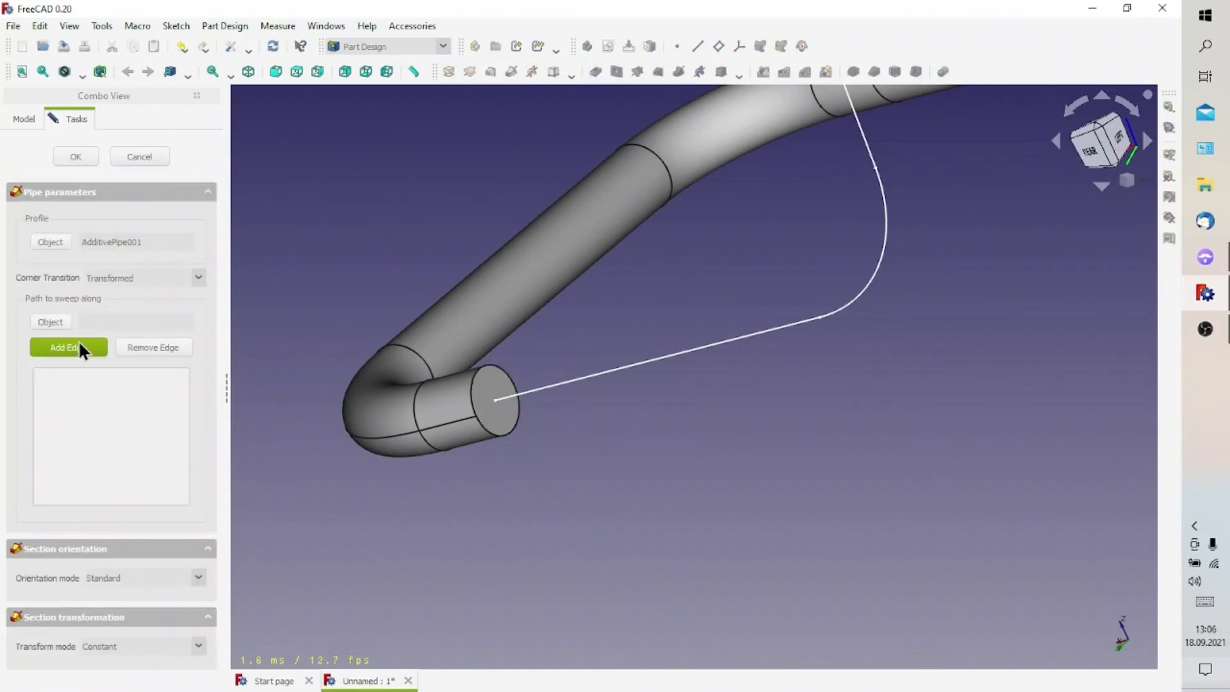
pyautogui.click(602, 372)
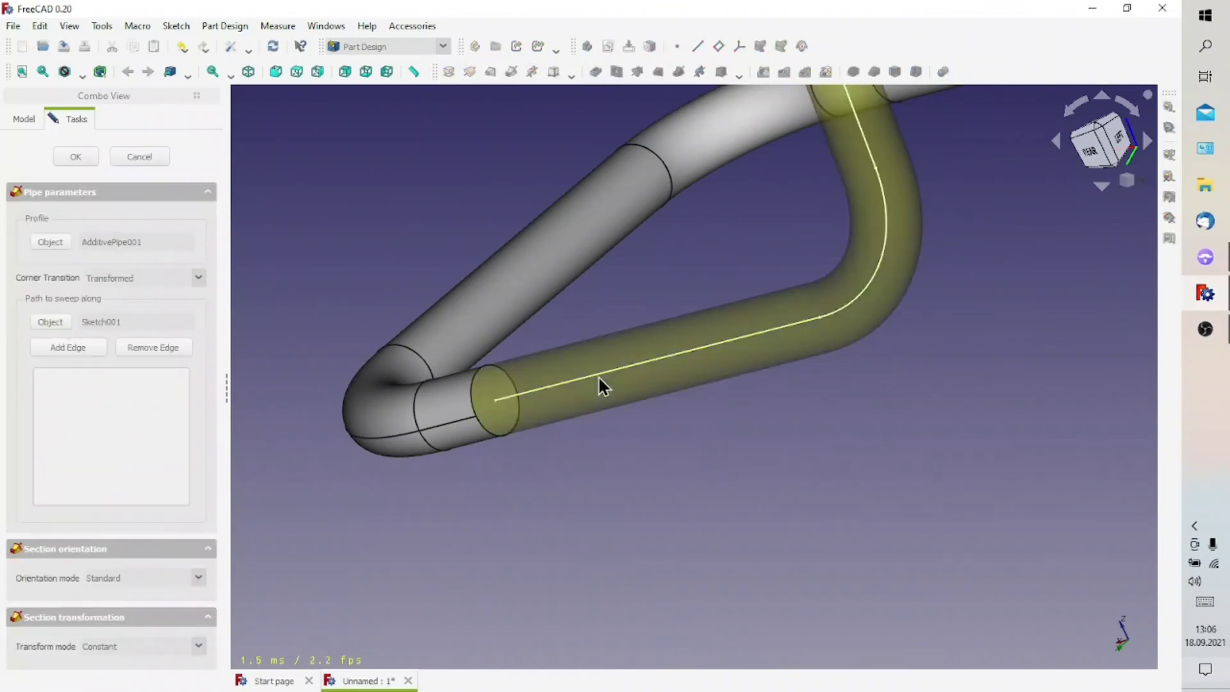
pyautogui.scroll(-2, 605, 391)
pyautogui.scroll(-4, 607, 398)
pyautogui.scroll(5, 703, 186)
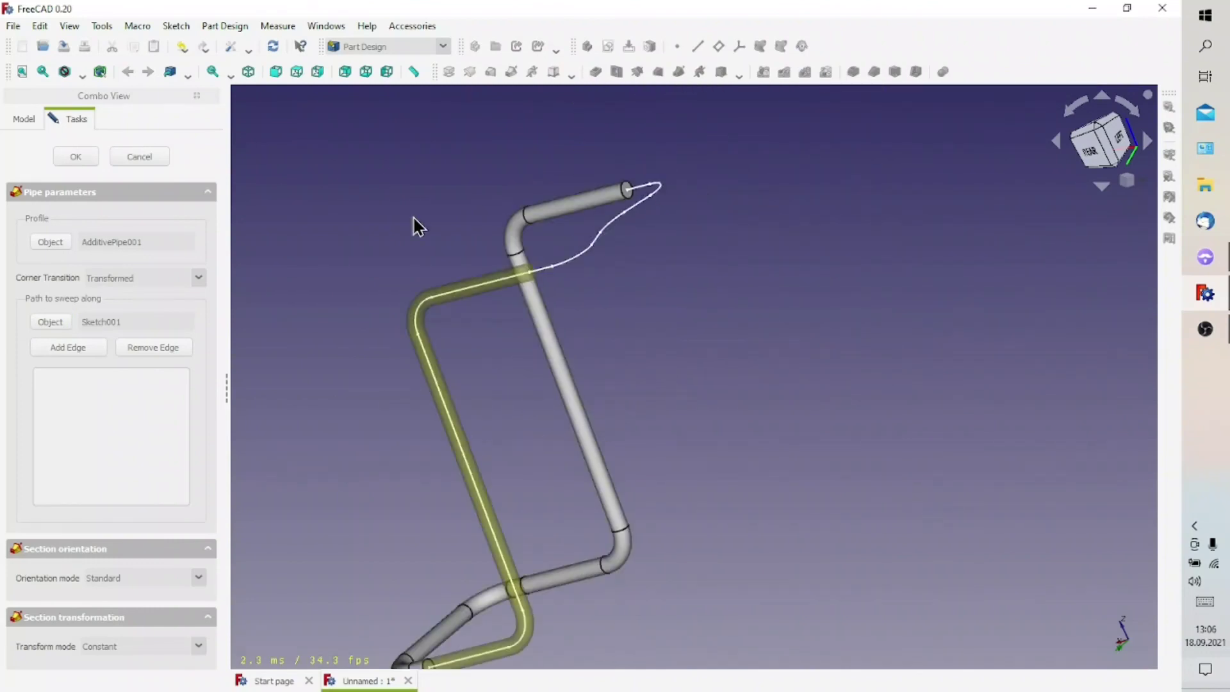
pyautogui.press('Return')
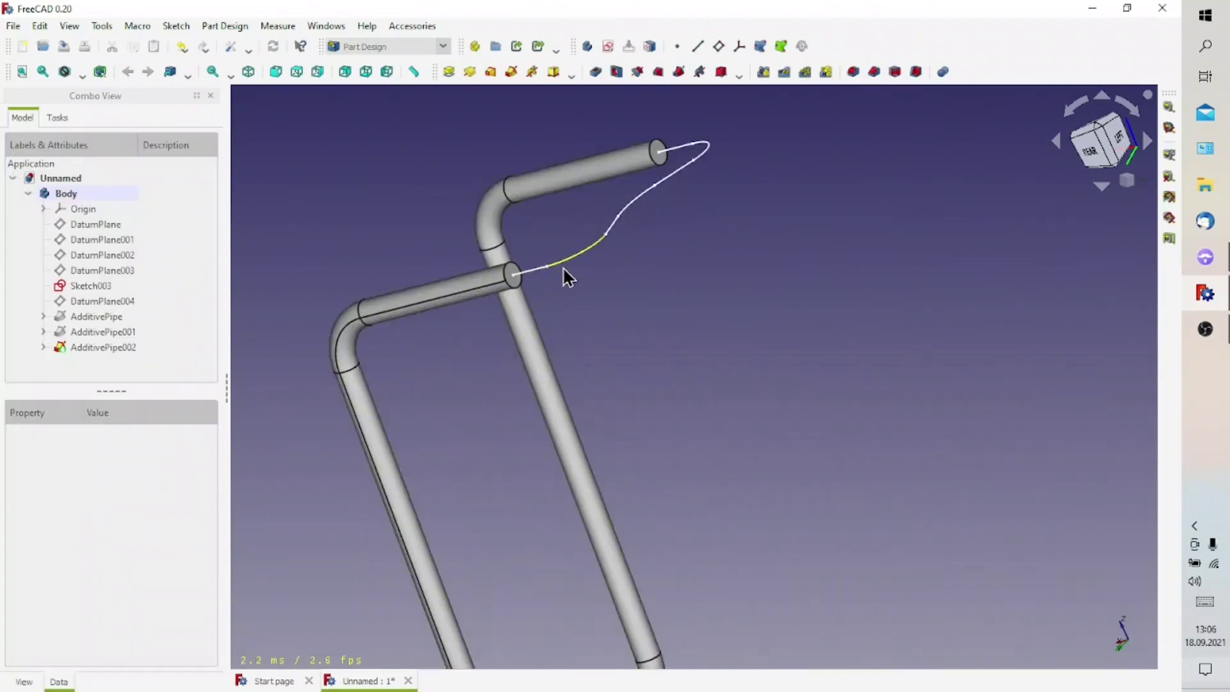
pyautogui.scroll(3, 448, 282)
# - Close the frame with a final pipe along the curved Sketch003, then view the whole frame
pyautogui.click(448, 275)
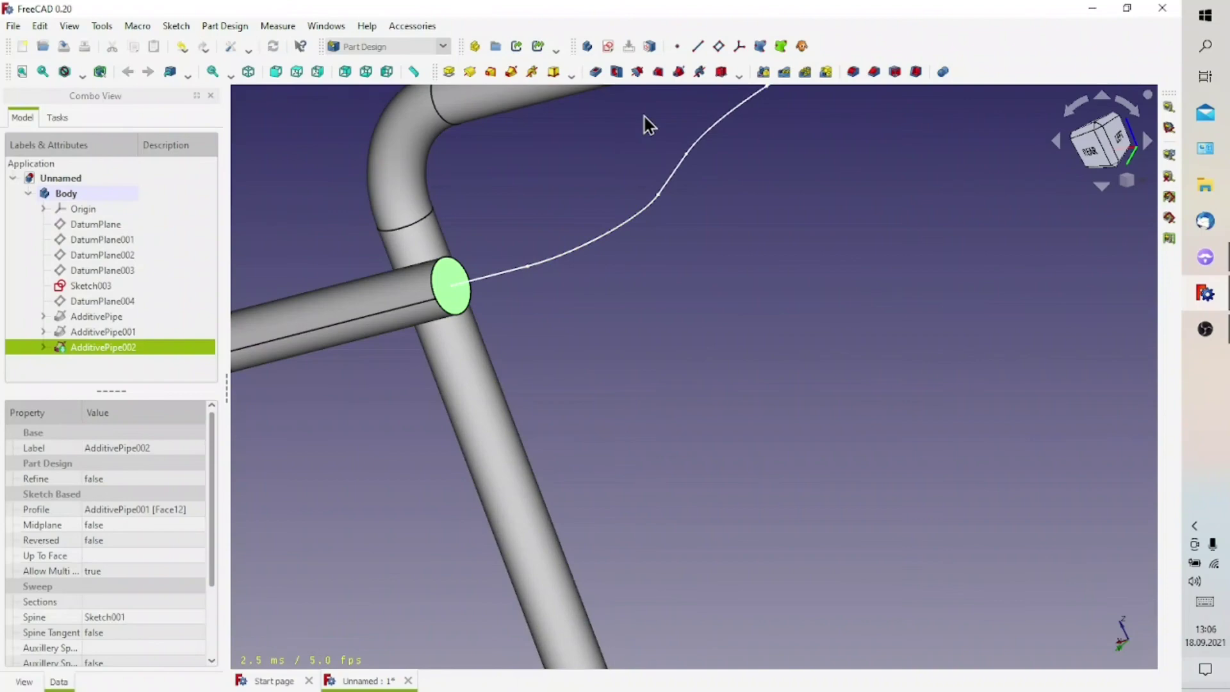
pyautogui.click(511, 73)
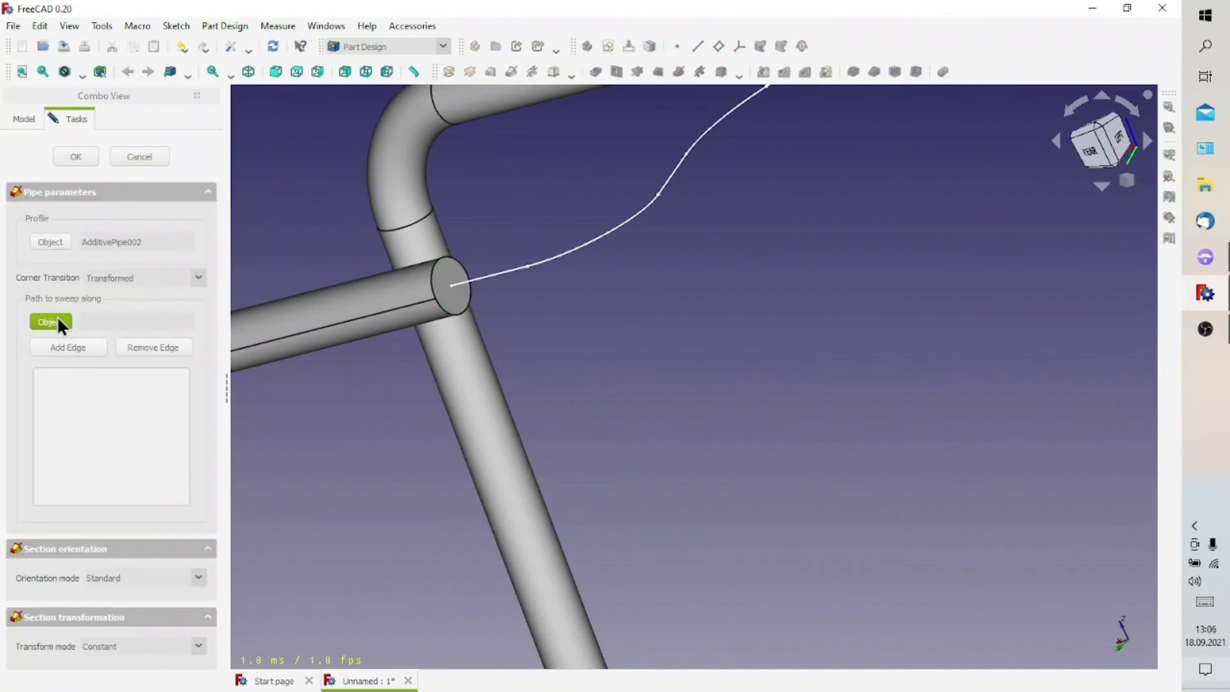
pyautogui.click(577, 259)
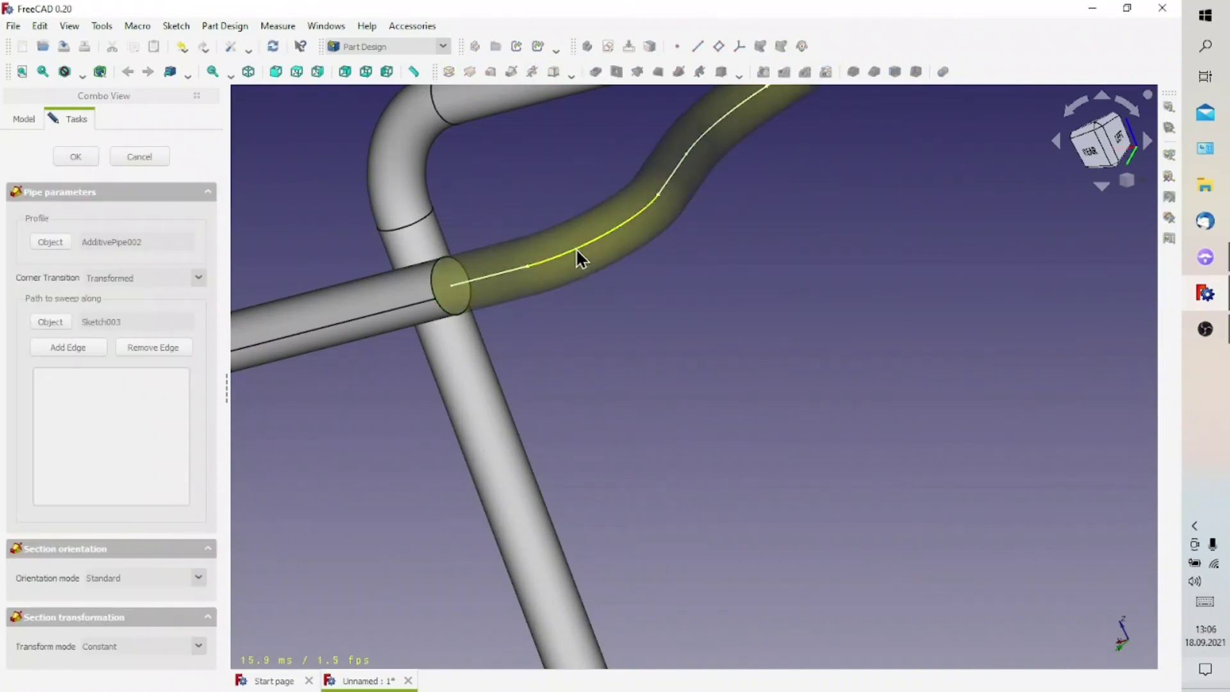
pyautogui.scroll(-5, 582, 301)
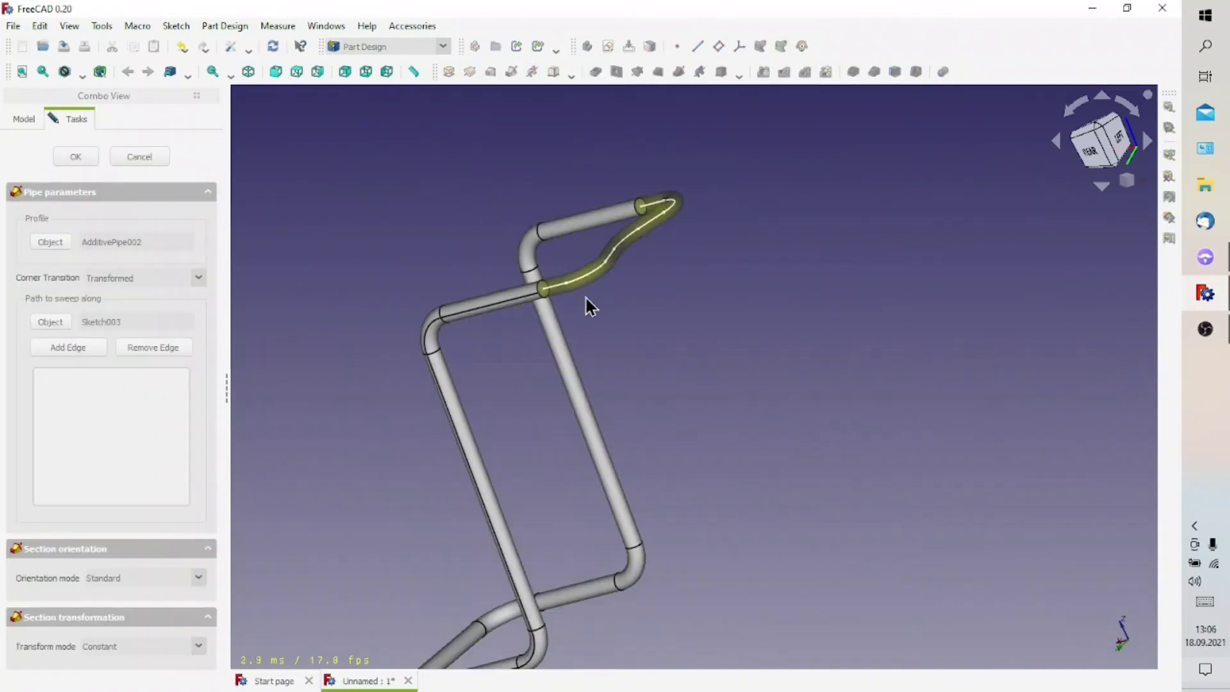
pyautogui.click(73, 158)
pyautogui.moveTo(541, 388)
pyautogui.mouseDown(button='middle')
pyautogui.moveTo(829, 324)
pyautogui.moveTo(887, 398)
pyautogui.moveTo(728, 401)
pyautogui.mouseUp(button='middle')
pyautogui.scroll(-3, 563, 509)
# - Review the frame from the rear, then start saving it with a file name beginning 'sweep-example'
pyautogui.scroll(3, 564, 509)
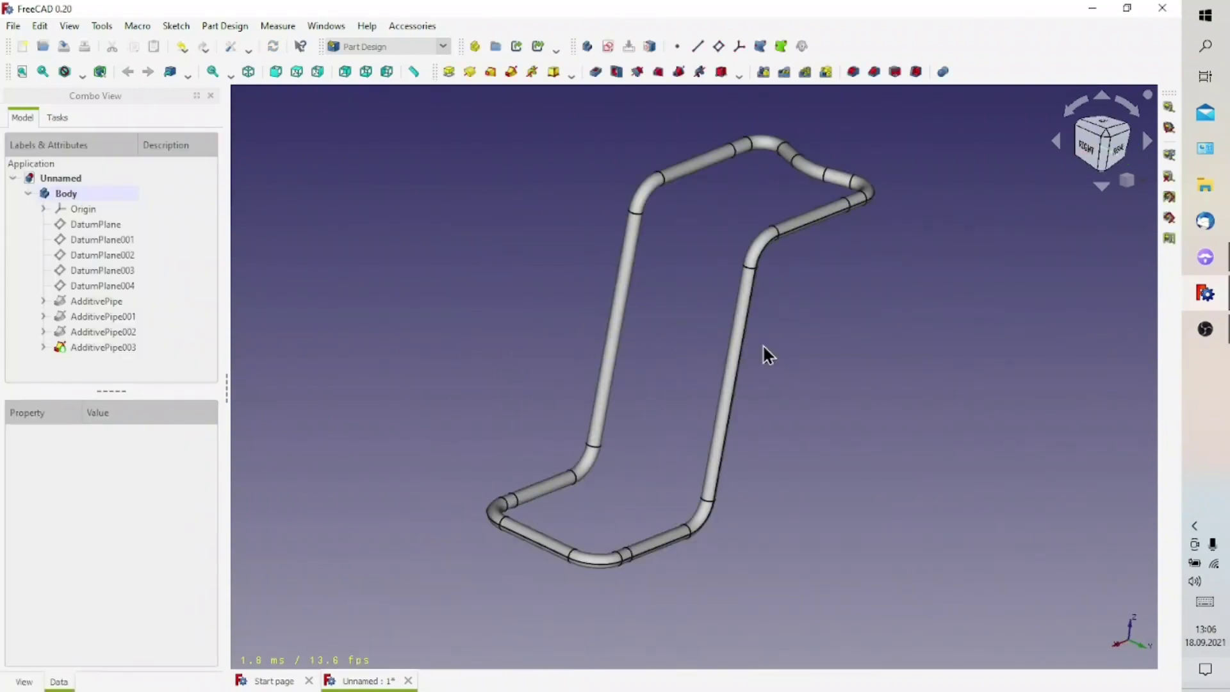
pyautogui.moveTo(765, 354)
pyautogui.mouseDown(button='middle')
pyautogui.moveTo(820, 282)
pyautogui.moveTo(755, 354)
pyautogui.moveTo(686, 263)
pyautogui.moveTo(705, 255)
pyautogui.moveTo(696, 384)
pyautogui.moveTo(631, 388)
pyautogui.moveTo(664, 365)
pyautogui.moveTo(689, 451)
pyautogui.moveTo(673, 378)
pyautogui.mouseUp(button='middle')
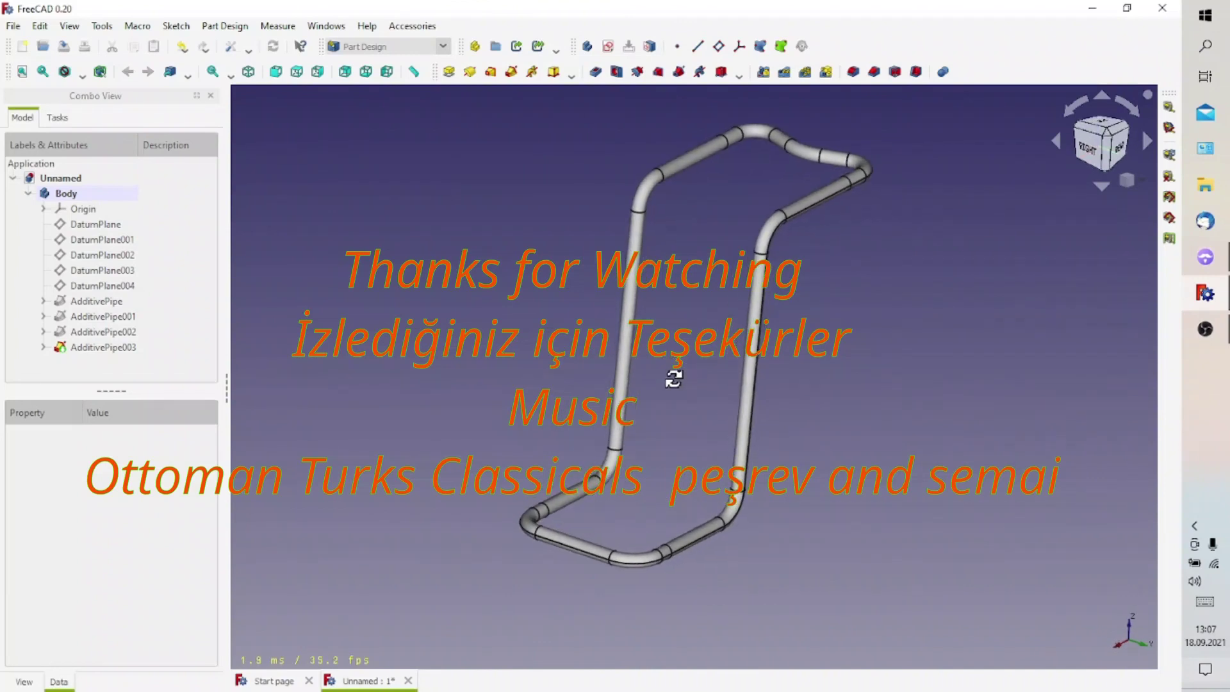
pyautogui.moveTo(815, 279); pyautogui.dragTo(765, 256, button='middle')
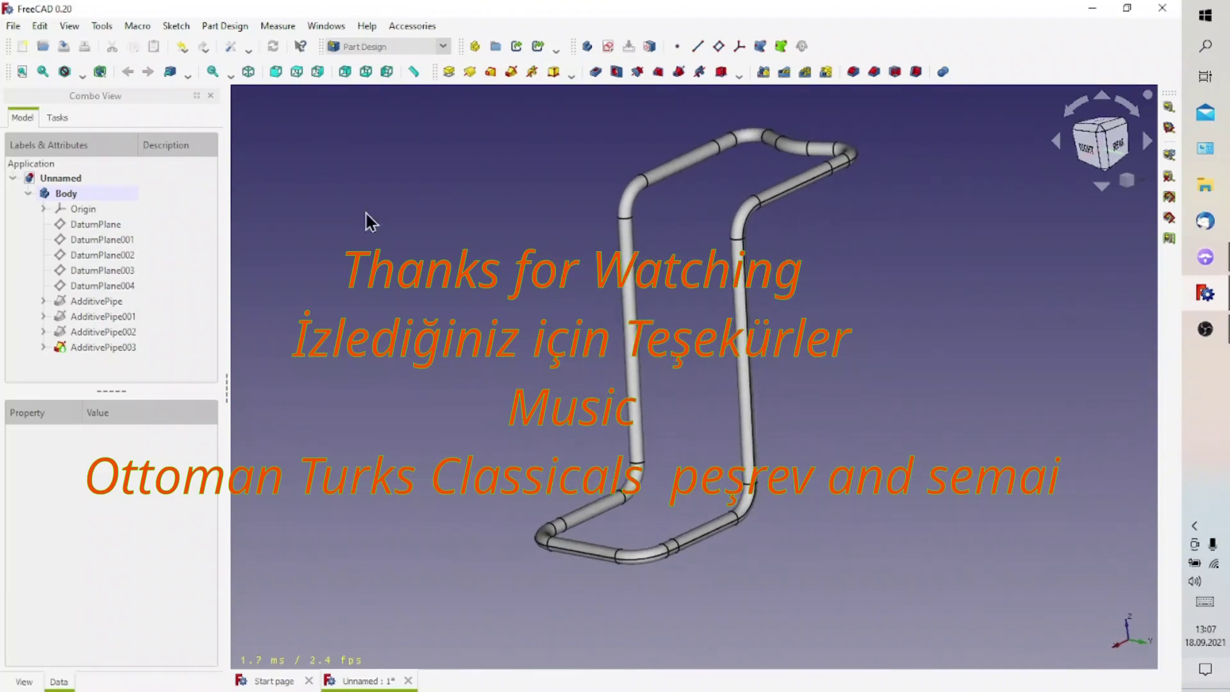
pyautogui.click(66, 49)
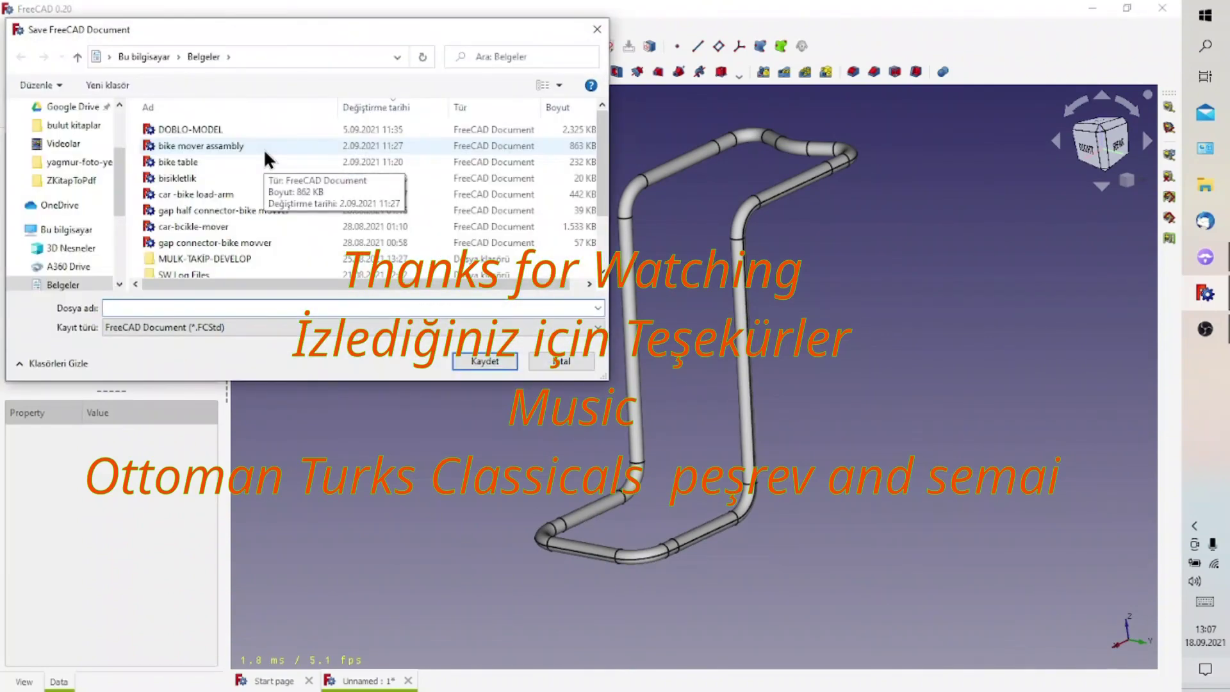
pyautogui.write('sweep-example')
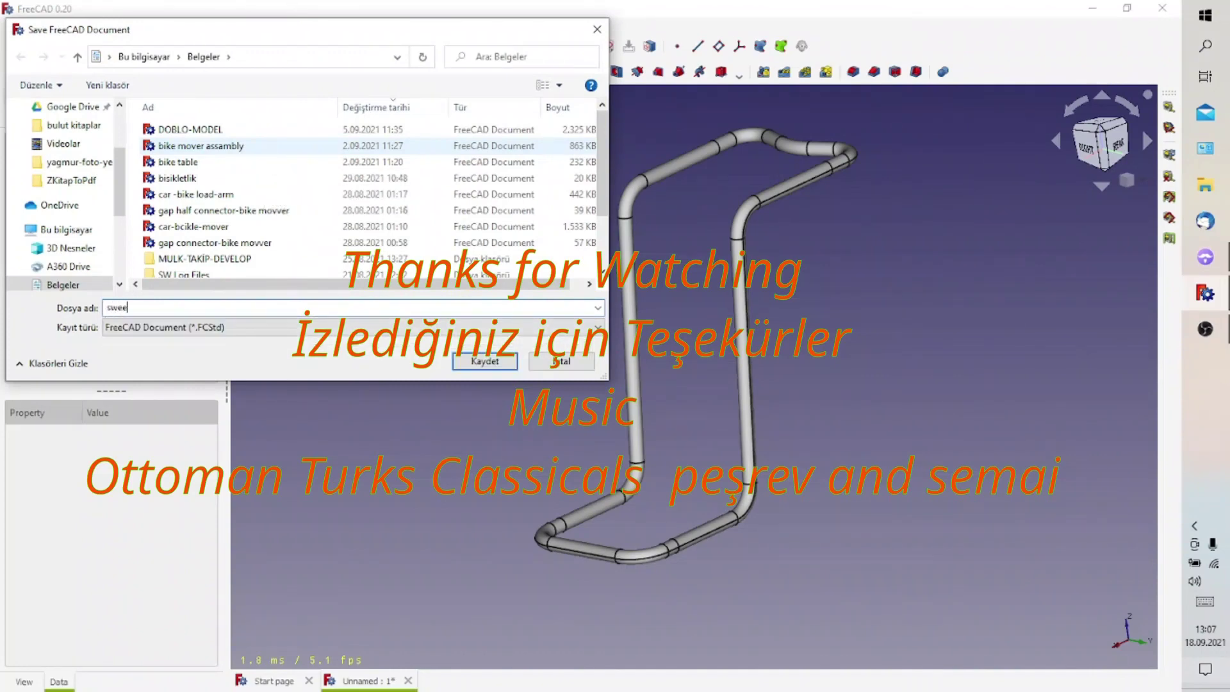